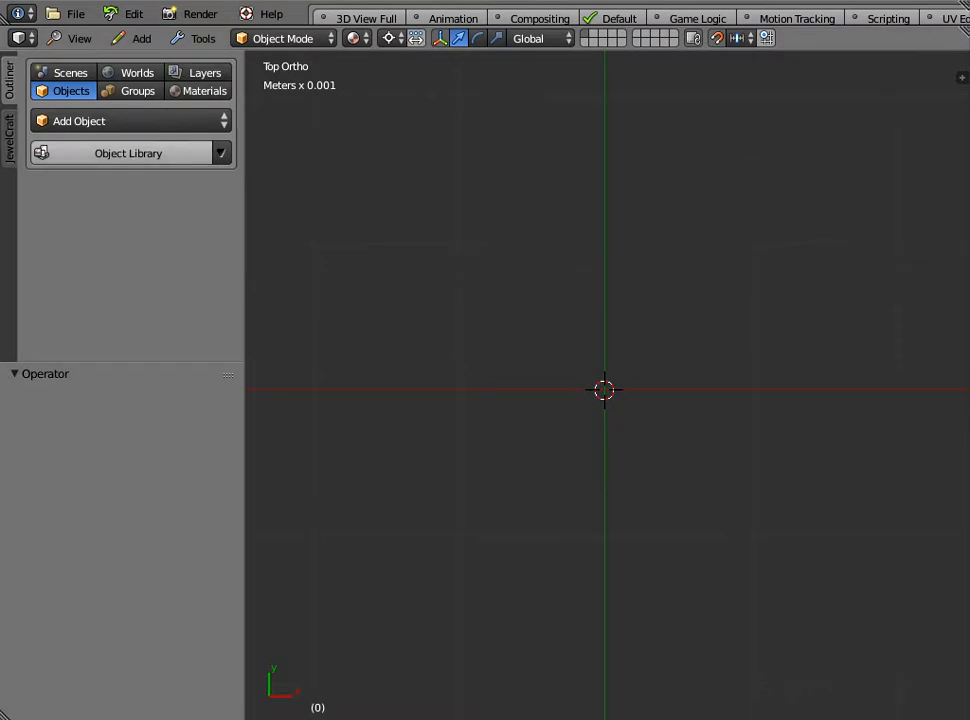
Step: Add the Bracelet Sizes (Bevel Objects) group from the 3D Templates group library to the scene
{"action": "left_click", "coordinate": [137, 91]}
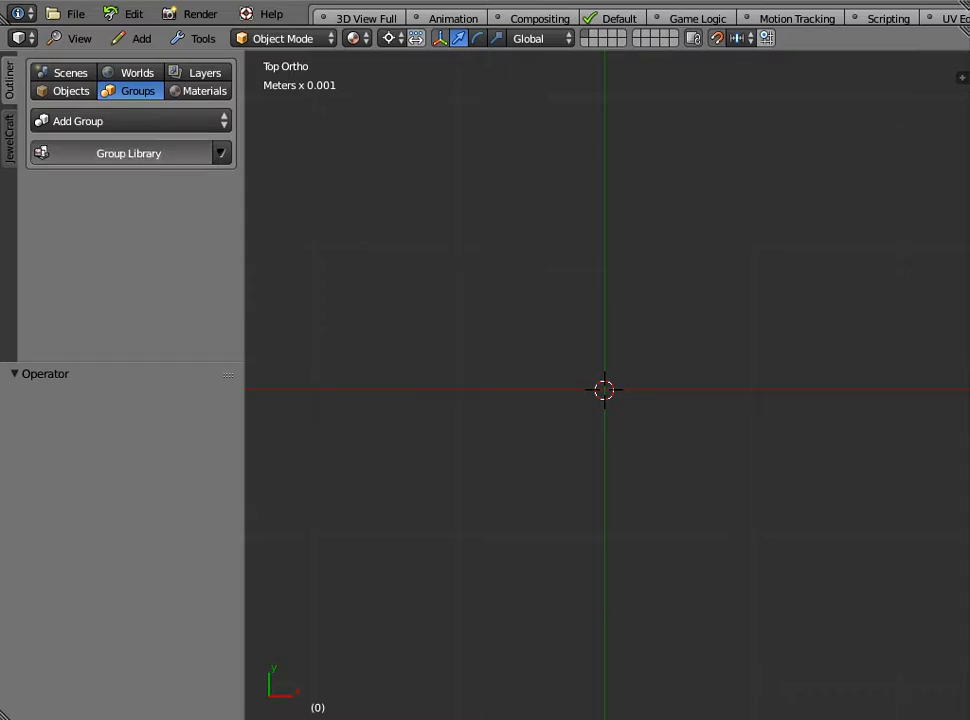
{"action": "left_click", "coordinate": [128, 153]}
{"action": "left_click", "coordinate": [142, 184]}
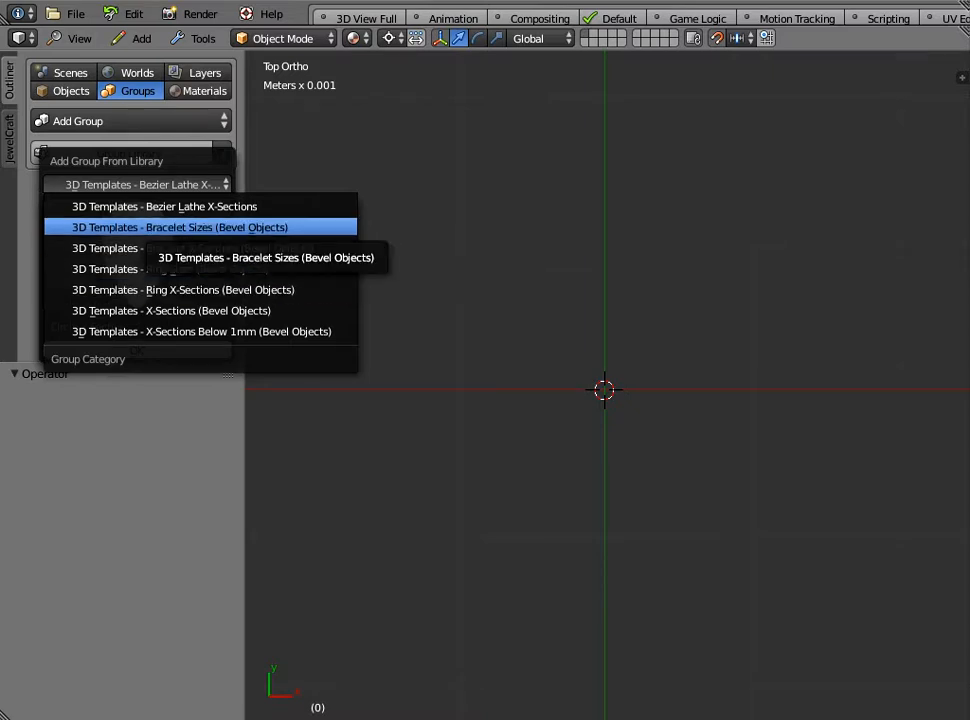
{"action": "left_click", "coordinate": [154, 228]}
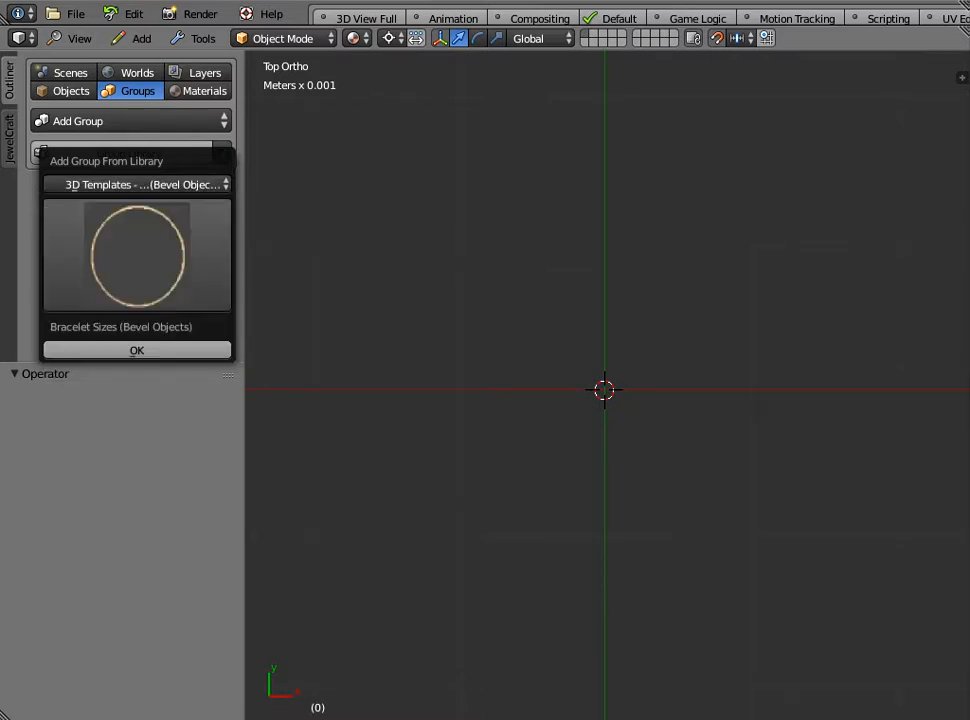
{"action": "left_click", "coordinate": [138, 256]}
{"action": "left_click", "coordinate": [96, 366]}
{"action": "left_click", "coordinate": [138, 350]}
{"action": "key", "text": "KP_Decimal"}
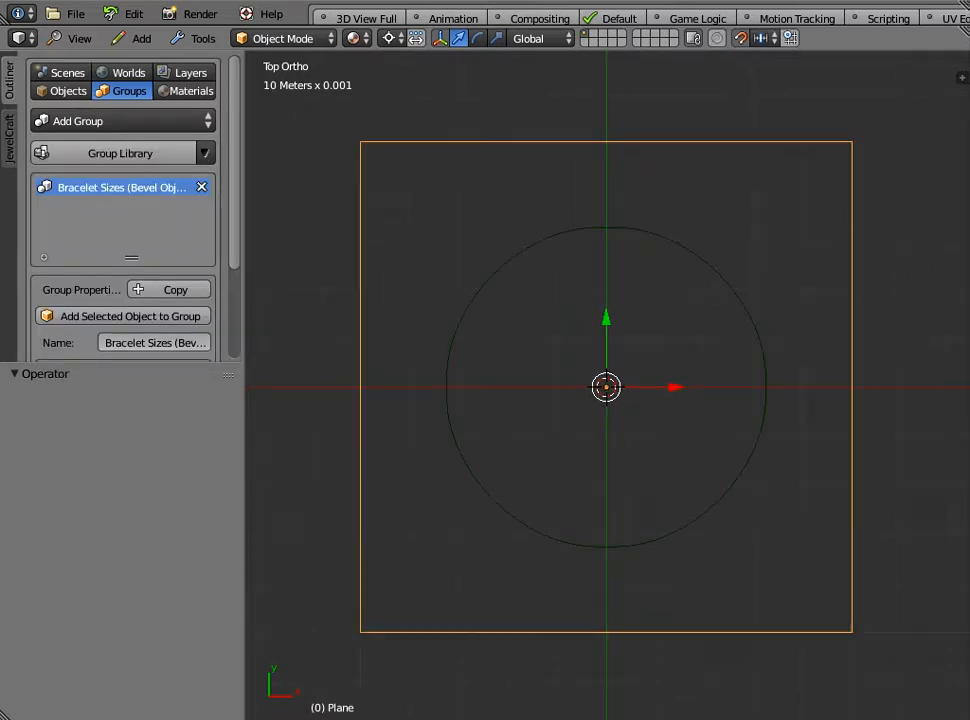
Step: Delete the imported plane and the sample bracelet circle, enlarging the group listing so the full object names can be read
{"action": "key", "text": "Delete"}
{"action": "right_click", "coordinate": [740, 475]}
{"action": "middle_click_drag", "start_coordinate": [740, 475], "coordinate": [799, 353]}
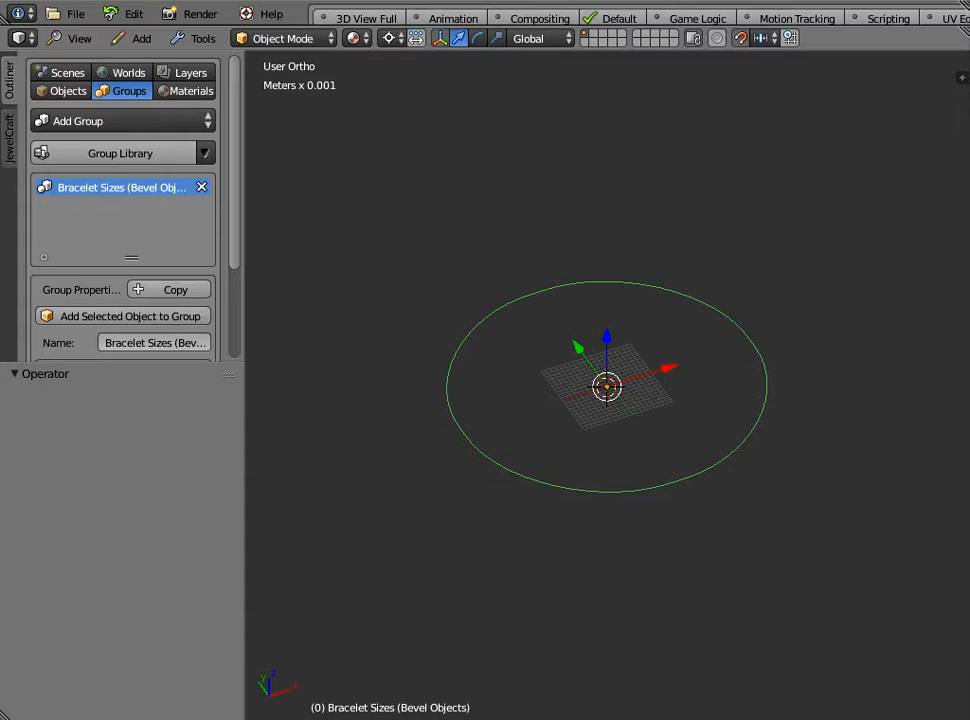
{"action": "left_click_drag", "start_coordinate": [130, 362], "coordinate": [130, 590]}
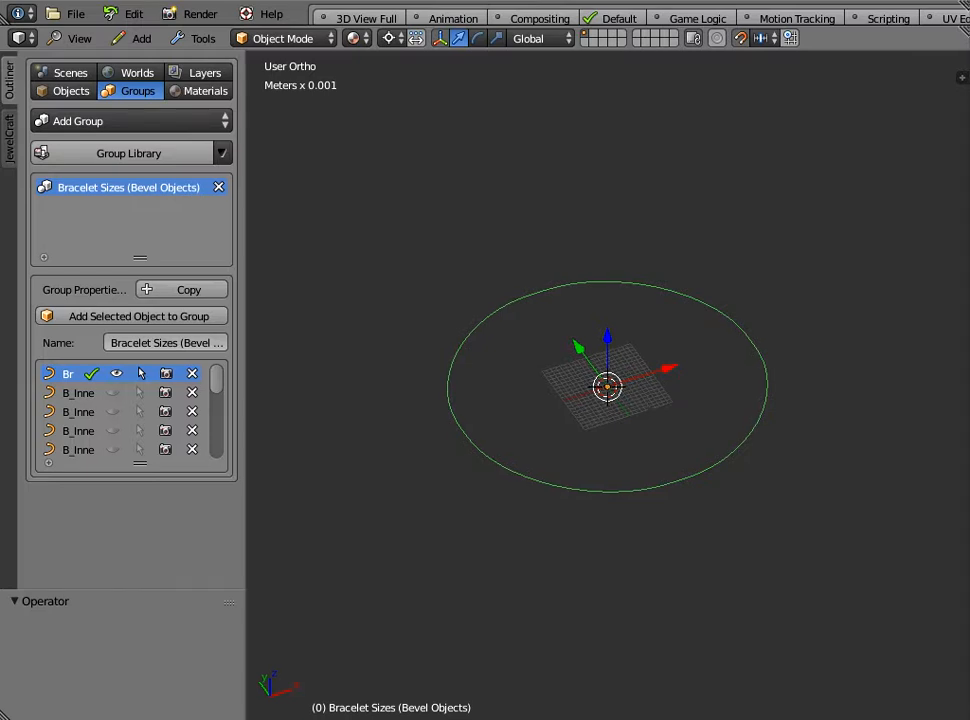
{"action": "left_click_drag", "start_coordinate": [245, 465], "coordinate": [441, 465]}
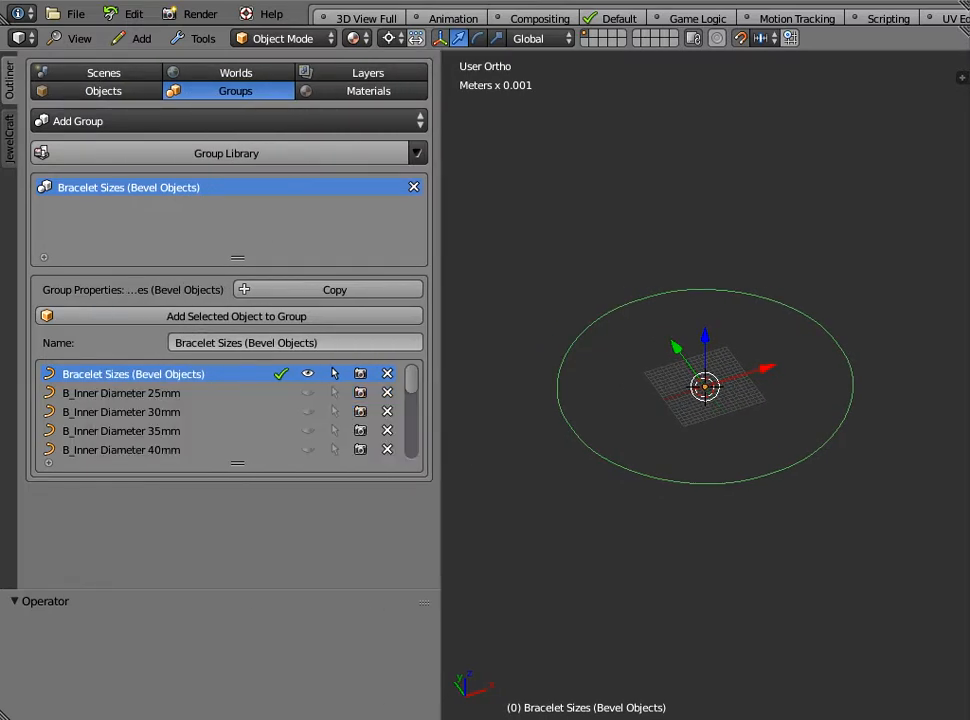
{"action": "key", "text": "Delete"}
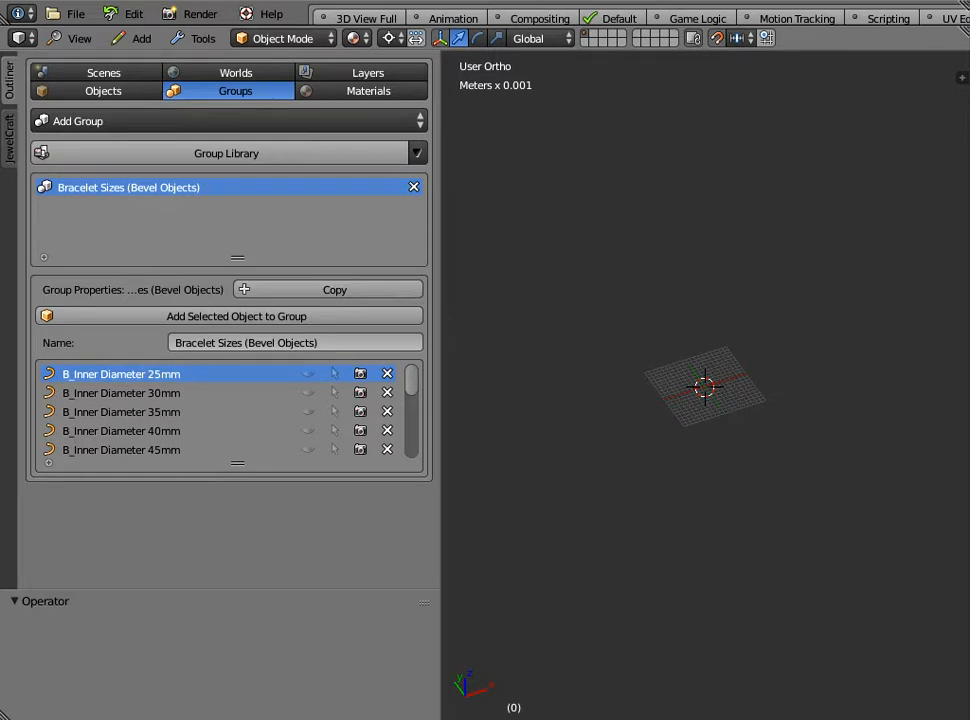
Step: Unhide the B_Inner Diameter 80mm circle from the Bracelet Sizes group and make it the active object
{"action": "scroll", "coordinate": [230, 412], "scroll_direction": "down", "scroll_amount": 10}
{"action": "scroll", "coordinate": [230, 412], "scroll_direction": "up", "scroll_amount": 3}
{"action": "scroll", "coordinate": [230, 412], "scroll_direction": "up", "scroll_amount": 3}
{"action": "scroll", "coordinate": [230, 412], "scroll_direction": "down", "scroll_amount": 4}
{"action": "scroll", "coordinate": [230, 412], "scroll_direction": "up", "scroll_amount": 3}
{"action": "scroll", "coordinate": [230, 412], "scroll_direction": "down", "scroll_amount": 4}
{"action": "scroll", "coordinate": [230, 412], "scroll_direction": "up", "scroll_amount": 3}
{"action": "scroll", "coordinate": [230, 412], "scroll_direction": "down", "scroll_amount": 4}
{"action": "scroll", "coordinate": [230, 412], "scroll_direction": "up", "scroll_amount": 3}
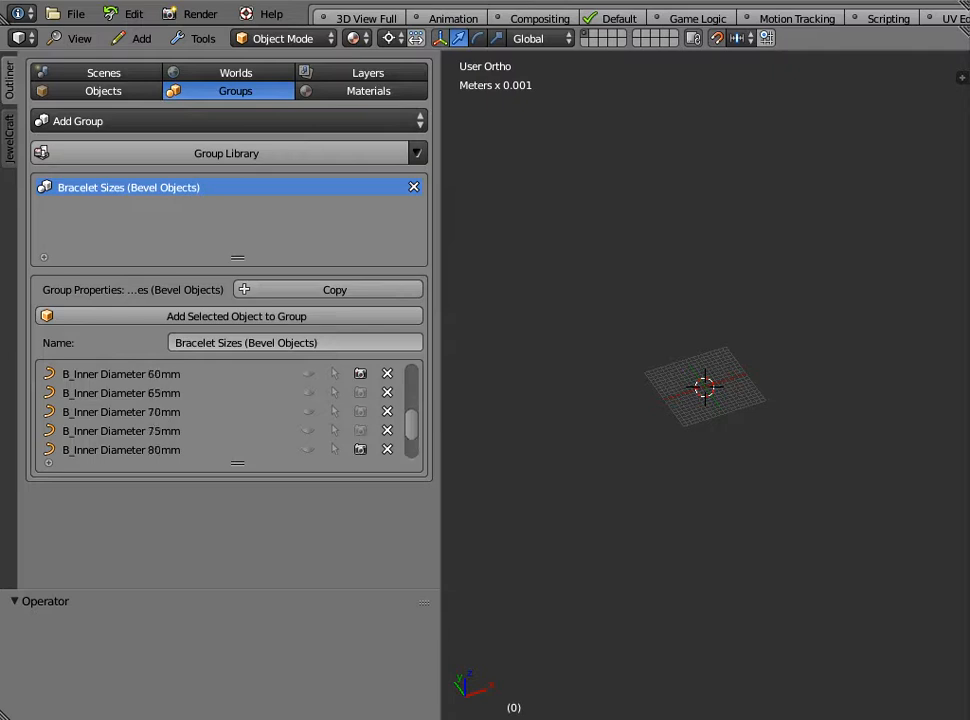
{"action": "scroll", "coordinate": [230, 412], "scroll_direction": "down", "scroll_amount": 1}
{"action": "left_click", "coordinate": [307, 430]}
{"action": "left_click", "coordinate": [298, 430]}
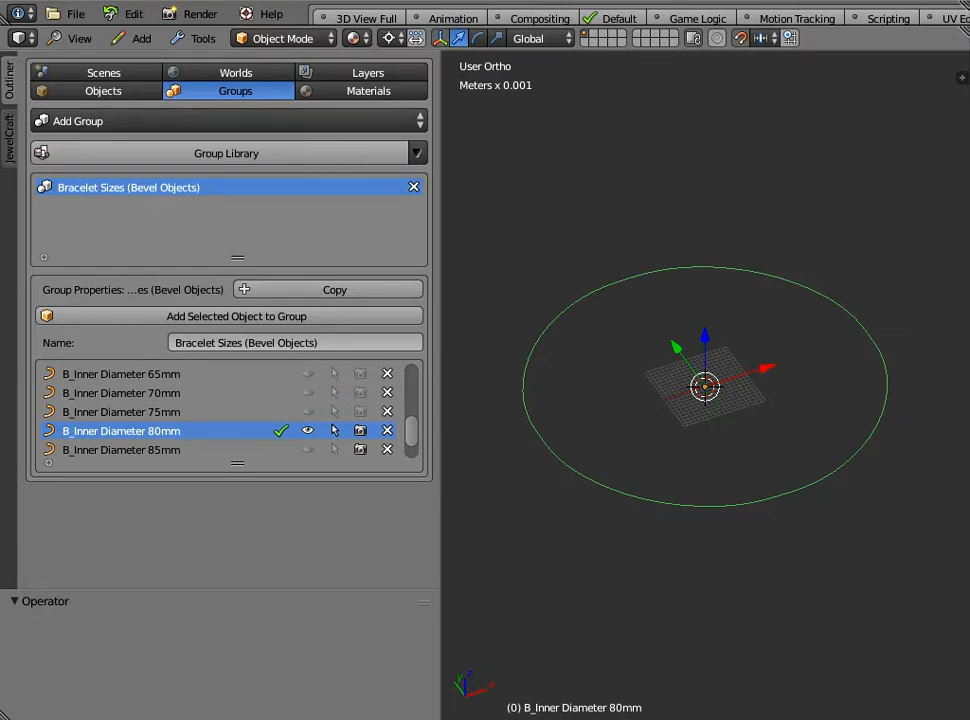
Step: Narrow the group listing and display the 80 mm circle's object properties beside the 3D view
{"action": "left_click_drag", "start_coordinate": [437, 560], "coordinate": [187, 560]}
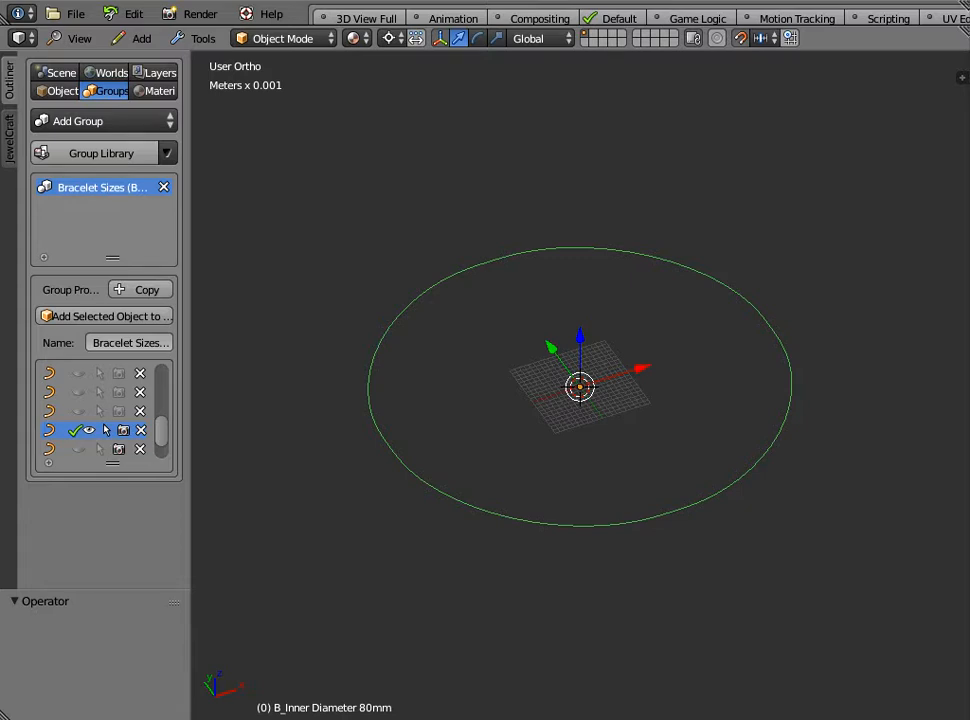
{"action": "key", "text": "n"}
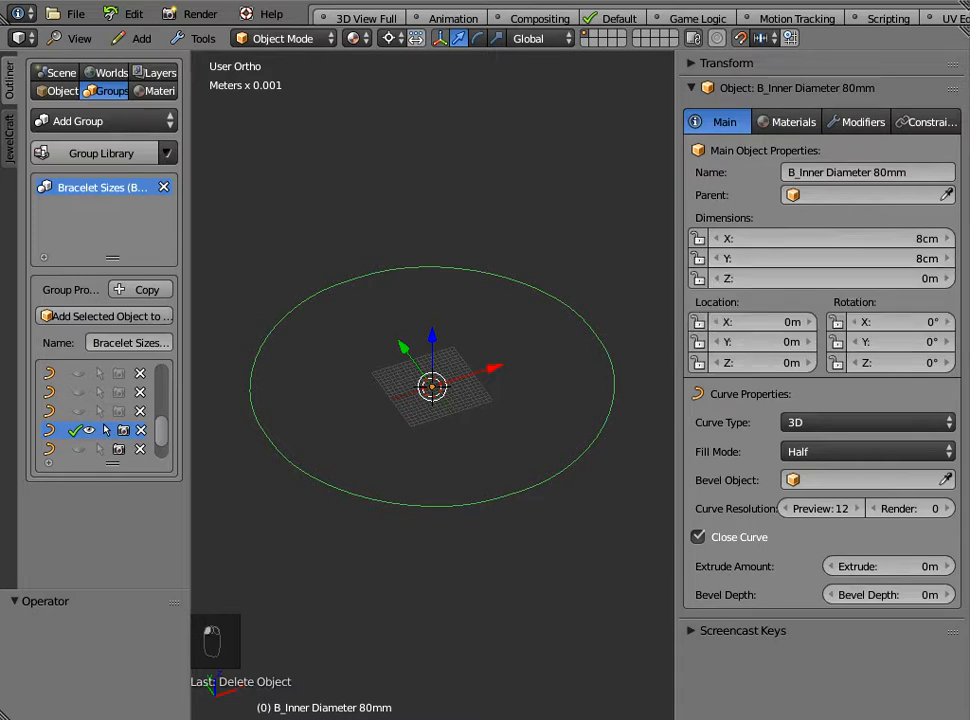
{"action": "left_click_drag", "start_coordinate": [676, 440], "coordinate": [732, 440]}
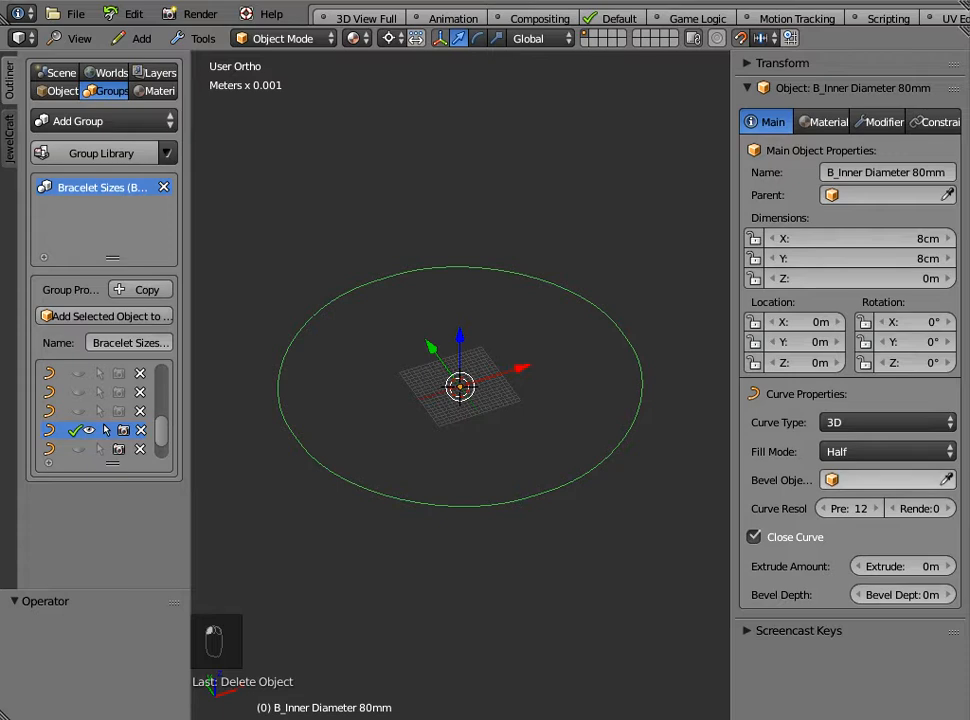
Step: Examine which objects are available as a bevel object for the 80 mm circle, without choosing one
{"action": "left_click", "coordinate": [876, 480]}
{"action": "scroll", "coordinate": [840, 690], "scroll_direction": "down", "scroll_amount": 13}
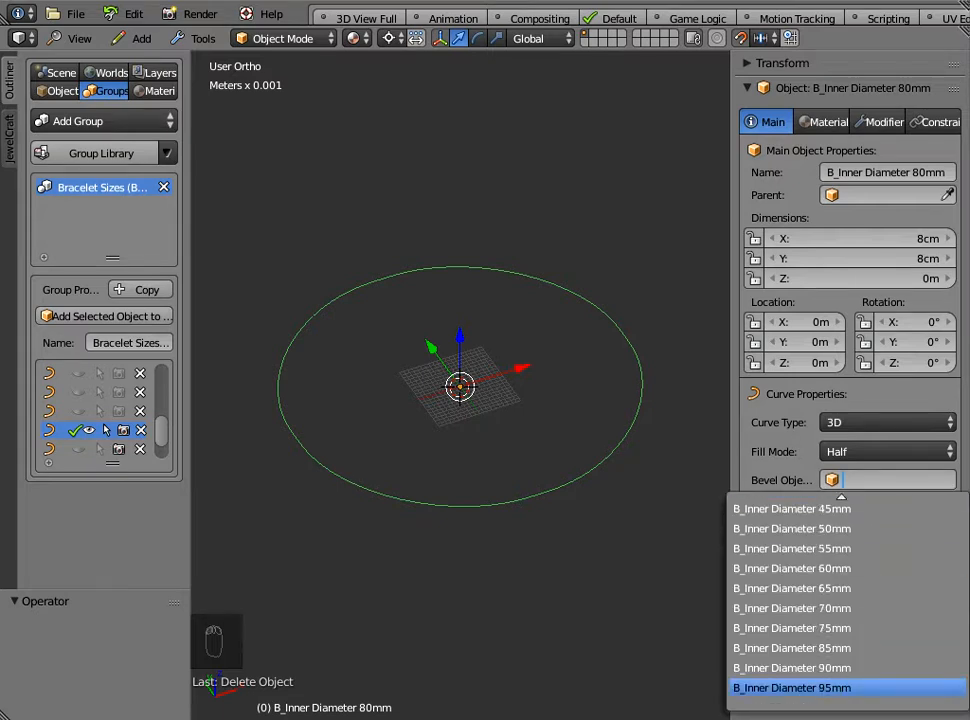
{"action": "scroll", "coordinate": [840, 690], "scroll_direction": "up", "scroll_amount": 5}
{"action": "scroll", "coordinate": [840, 600], "scroll_direction": "up", "scroll_amount": 8}
{"action": "scroll", "coordinate": [840, 600], "scroll_direction": "down", "scroll_amount": 9}
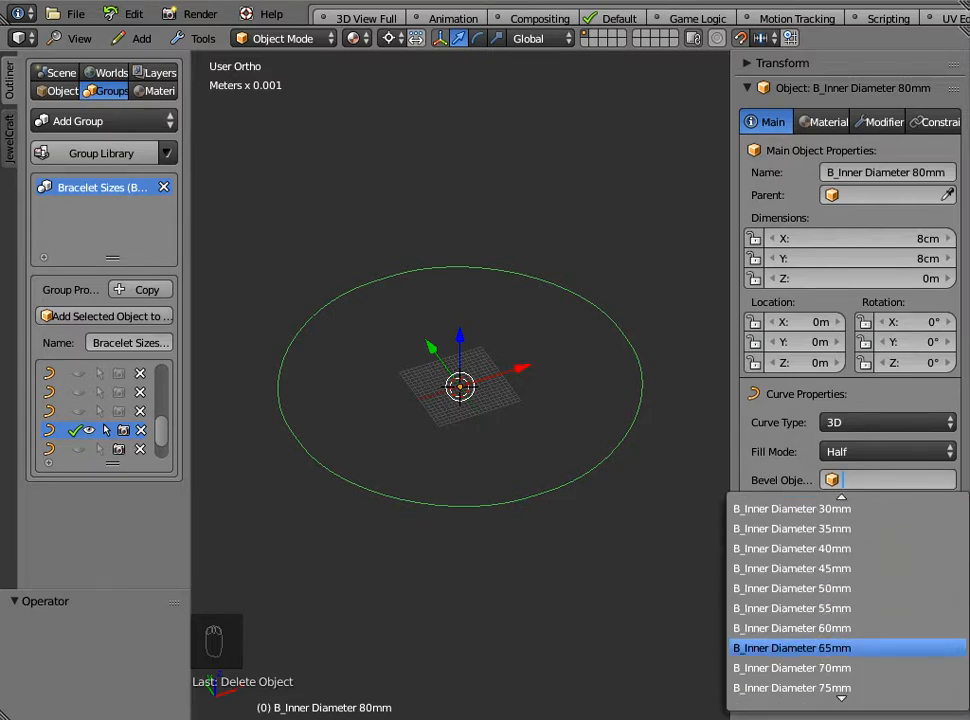
{"action": "scroll", "coordinate": [840, 600], "scroll_direction": "up", "scroll_amount": 9}
{"action": "scroll", "coordinate": [840, 600], "scroll_direction": "down", "scroll_amount": 6}
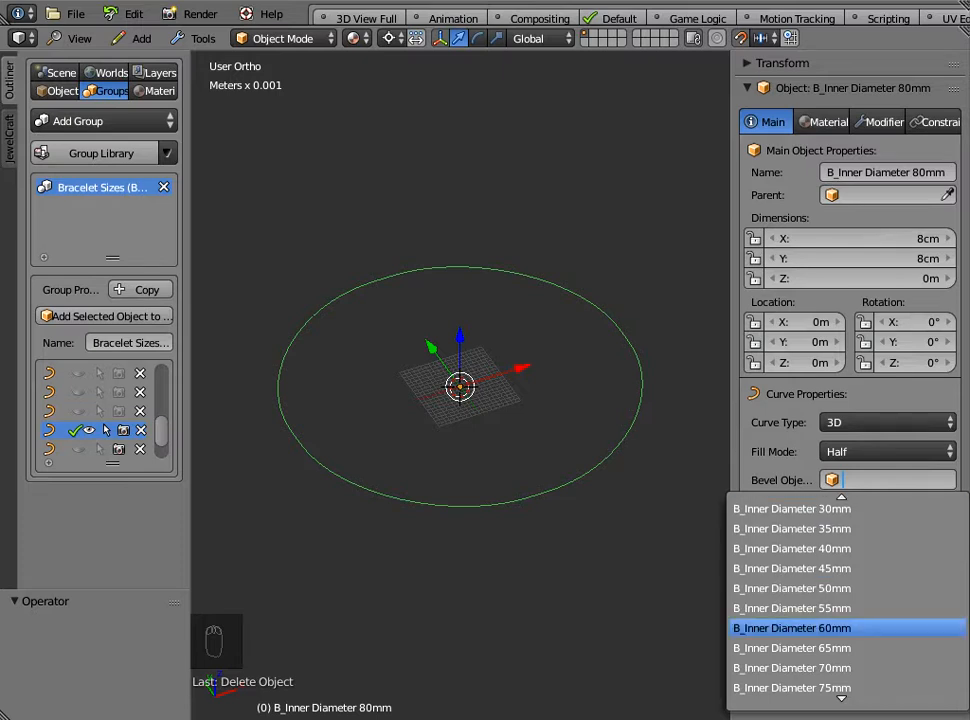
{"action": "key", "text": "Escape"}
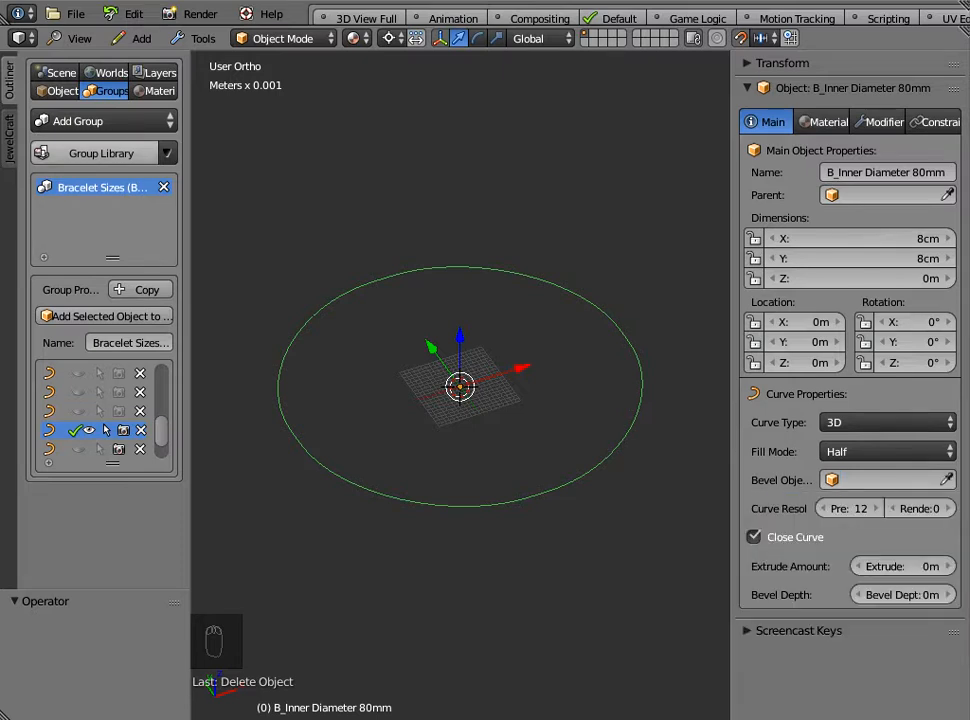
Step: Add the Bracelet X-Section Rectangular (Bevel Objects) group from the 3D Templates library
{"action": "left_click", "coordinate": [100, 121]}
{"action": "left_click", "coordinate": [115, 178]}
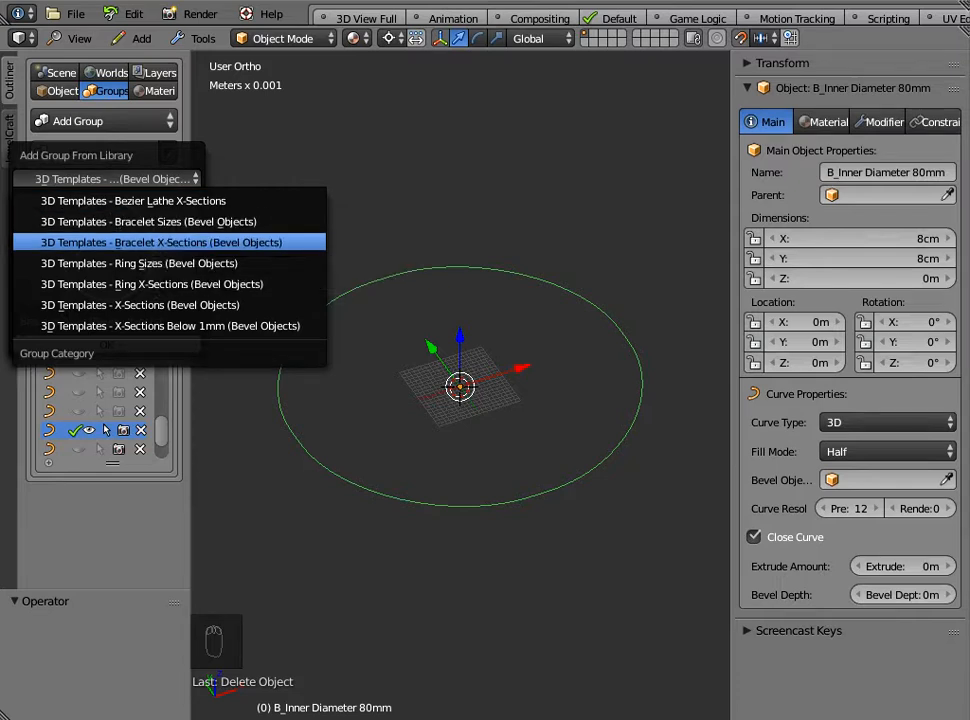
{"action": "left_click", "coordinate": [150, 243]}
{"action": "left_click", "coordinate": [112, 249]}
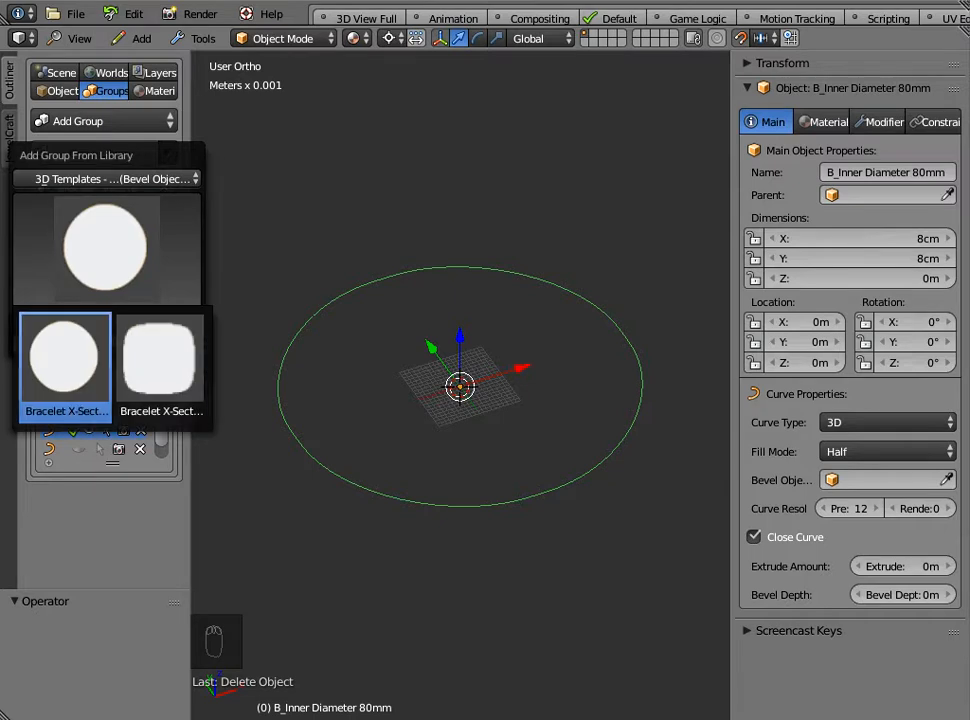
{"action": "left_click", "coordinate": [160, 365]}
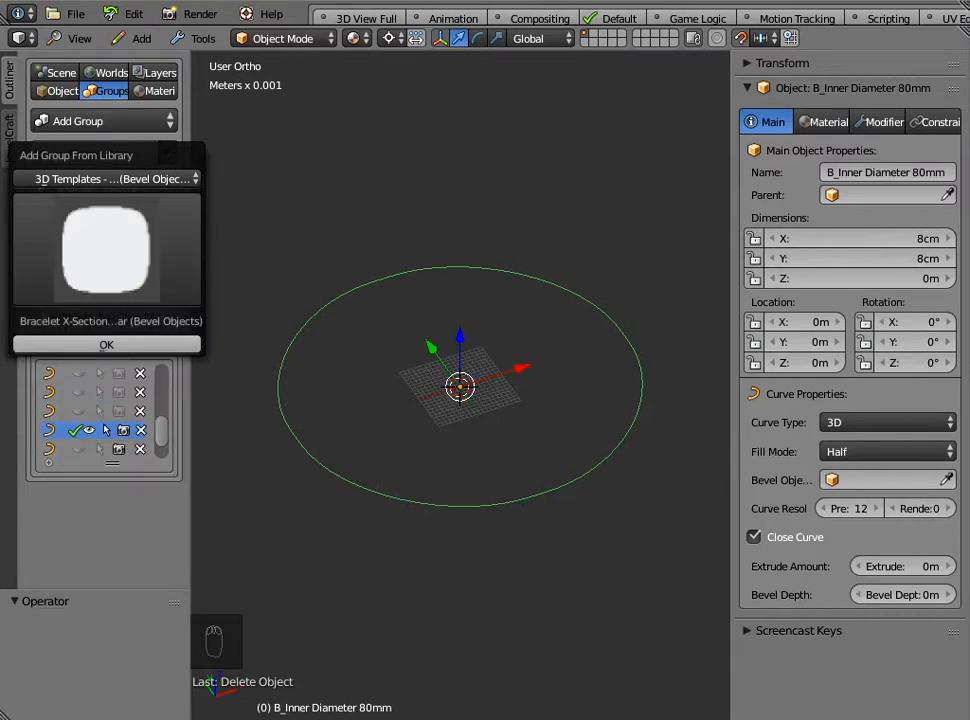
{"action": "left_click", "coordinate": [106, 344]}
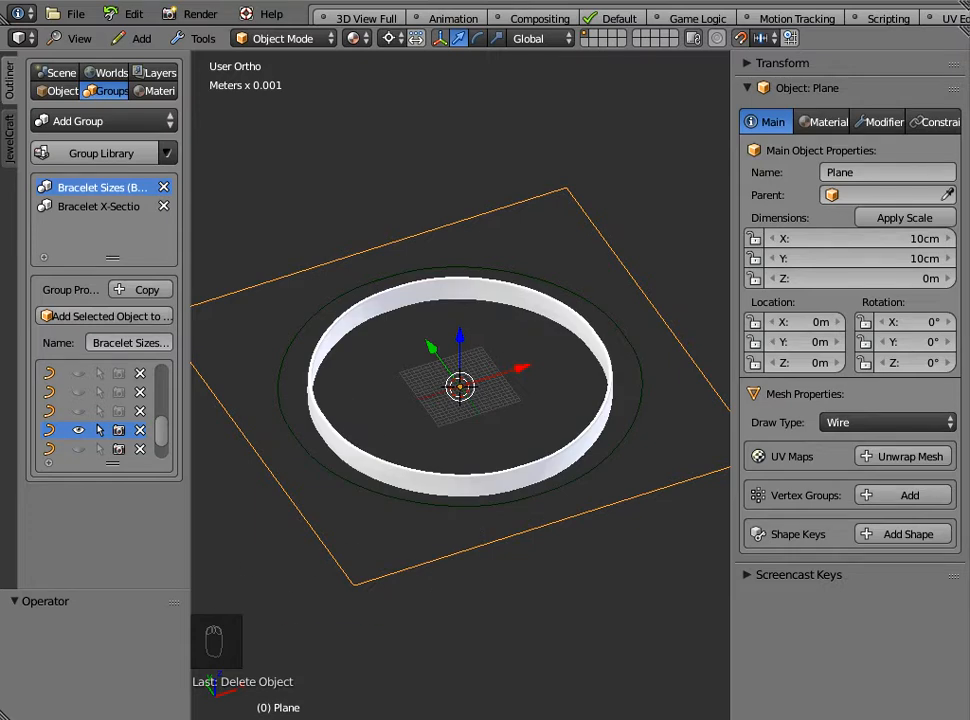
Step: Delete the imported plane and rectangular sample bracelet, and select the 80 mm inner-diameter circle
{"action": "left_click", "coordinate": [460, 485]}
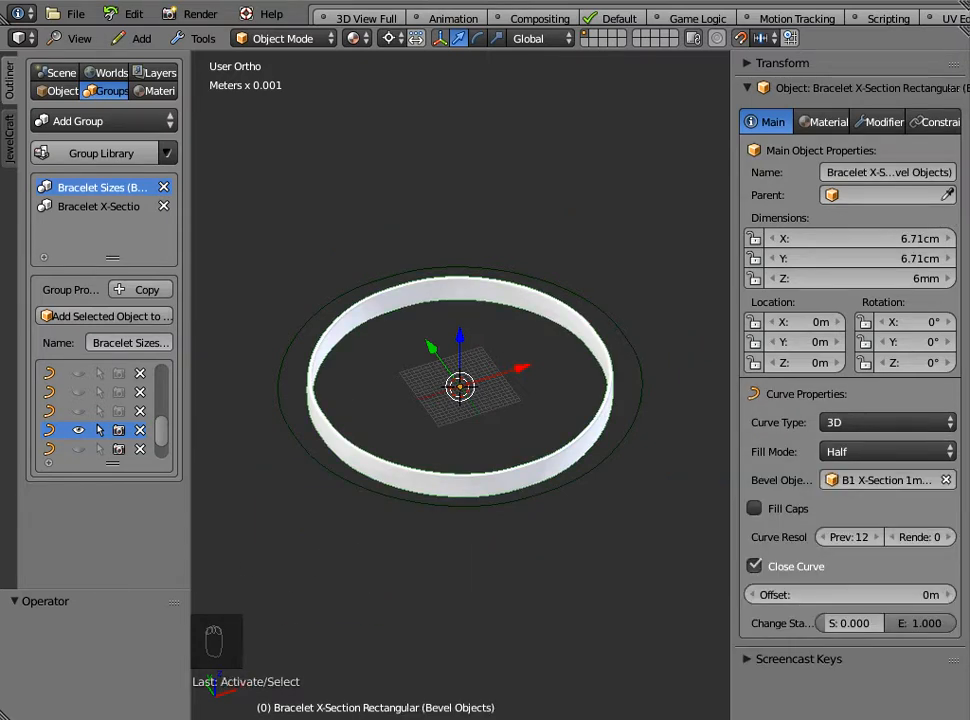
{"action": "key", "text": "x"}
{"action": "left_click", "coordinate": [467, 292]}
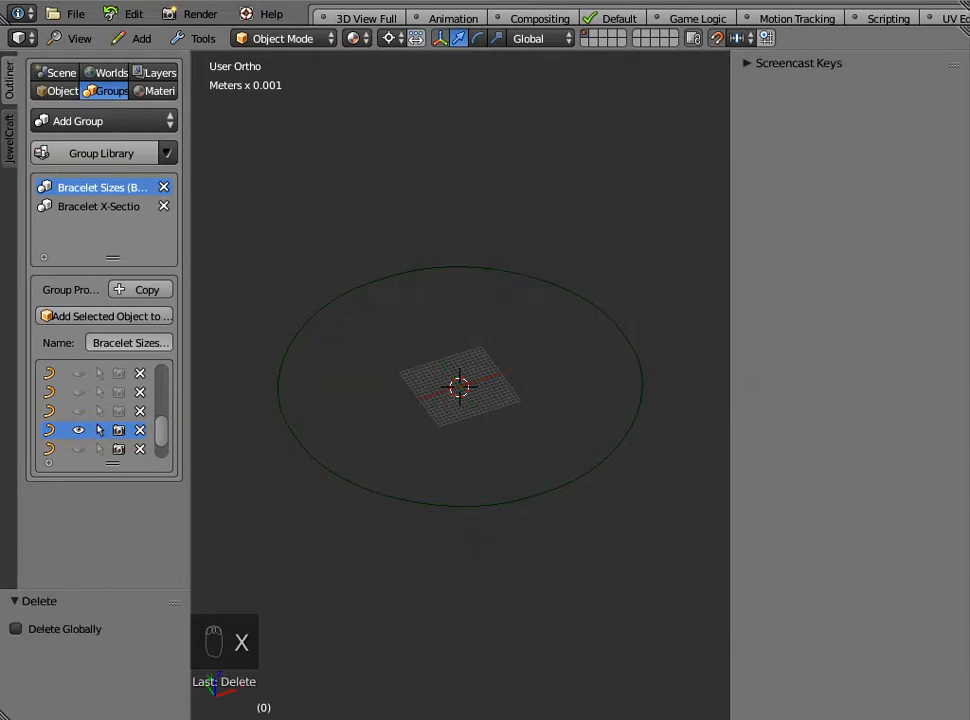
{"action": "right_click", "coordinate": [467, 267]}
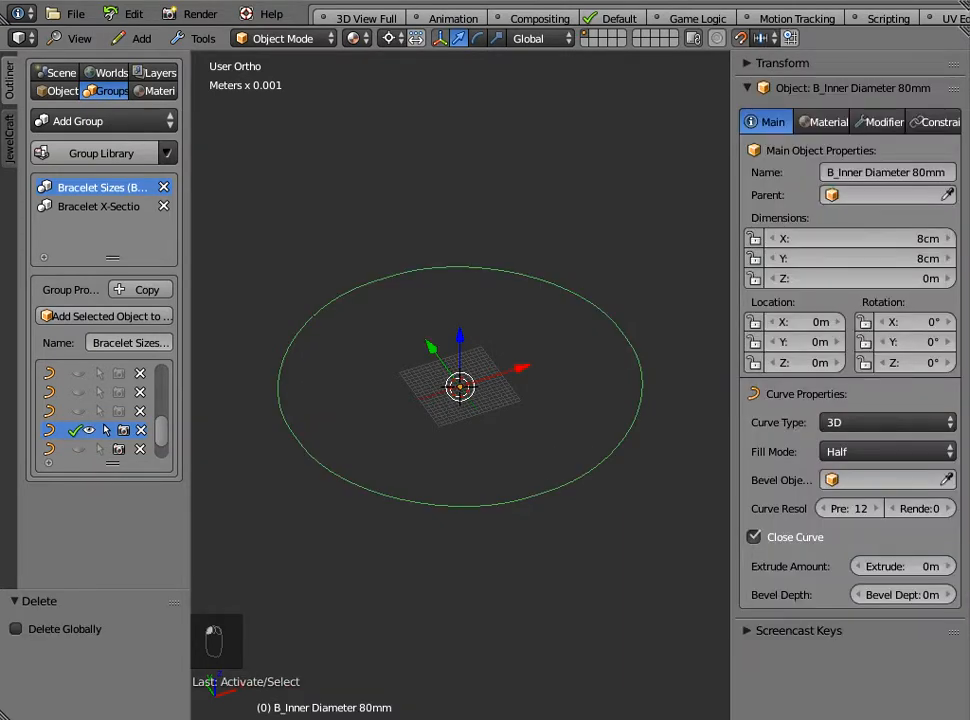
Step: Try the B1 X-Section 1mm x 1mm, 1mm x 30mm and 1mm x 15mm profiles as the circle's bevel object
{"action": "left_click", "coordinate": [885, 480]}
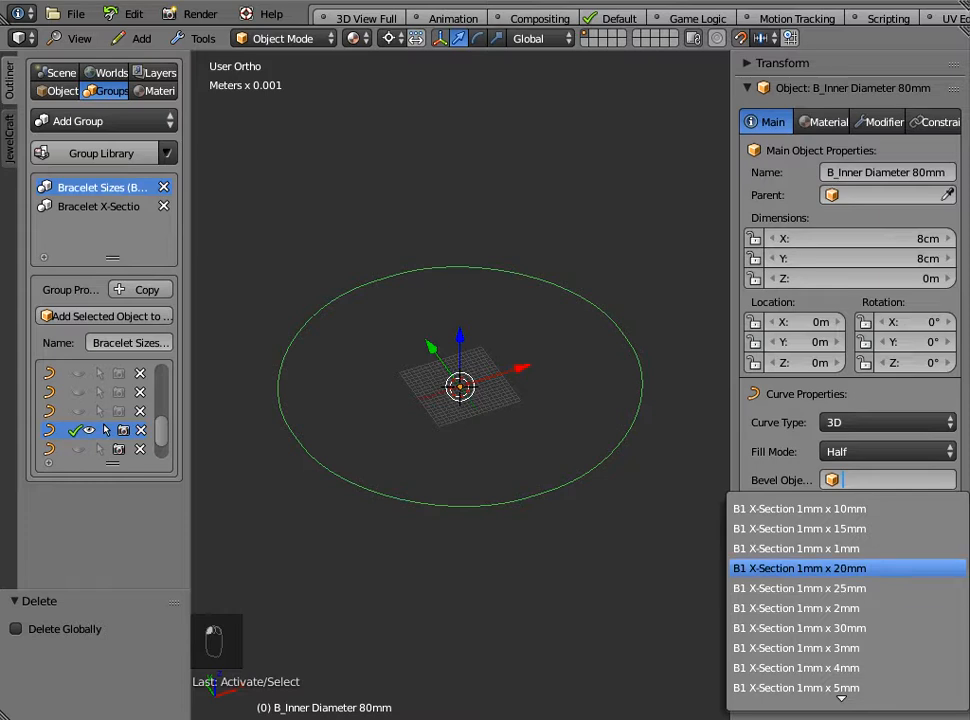
{"action": "left_click", "coordinate": [796, 548]}
{"action": "left_click", "coordinate": [885, 480]}
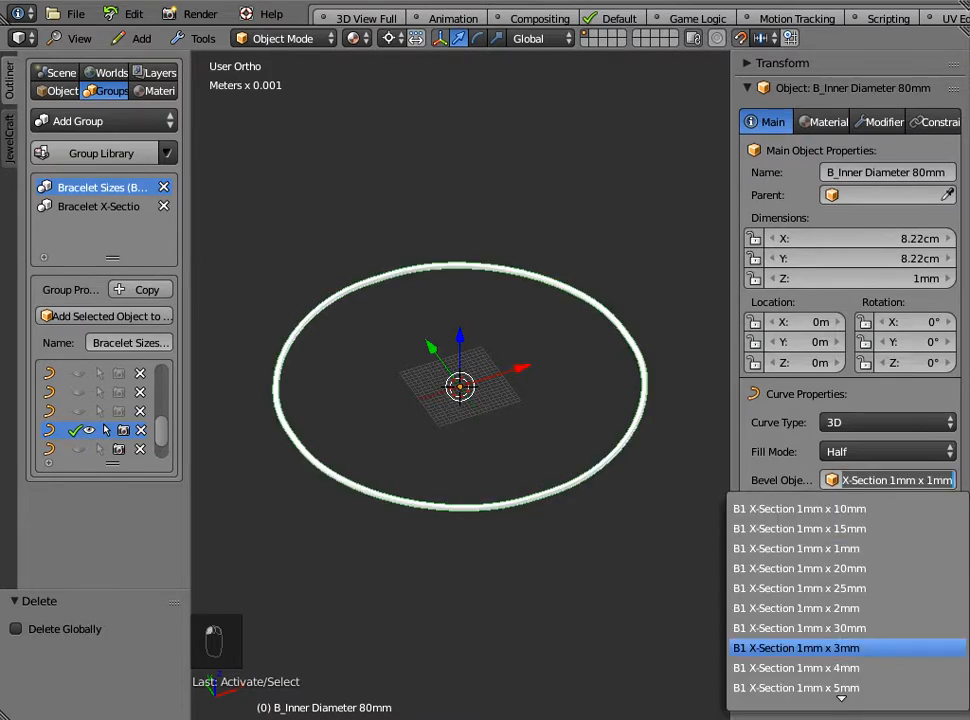
{"action": "left_click", "coordinate": [800, 628]}
{"action": "left_click", "coordinate": [885, 480]}
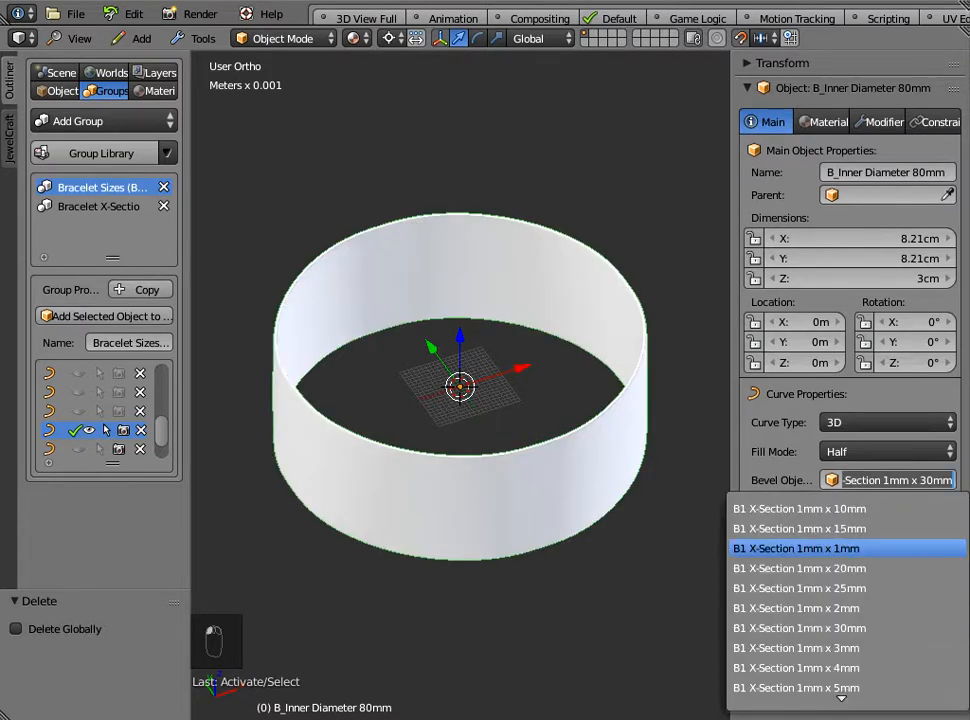
{"action": "left_click", "coordinate": [800, 528]}
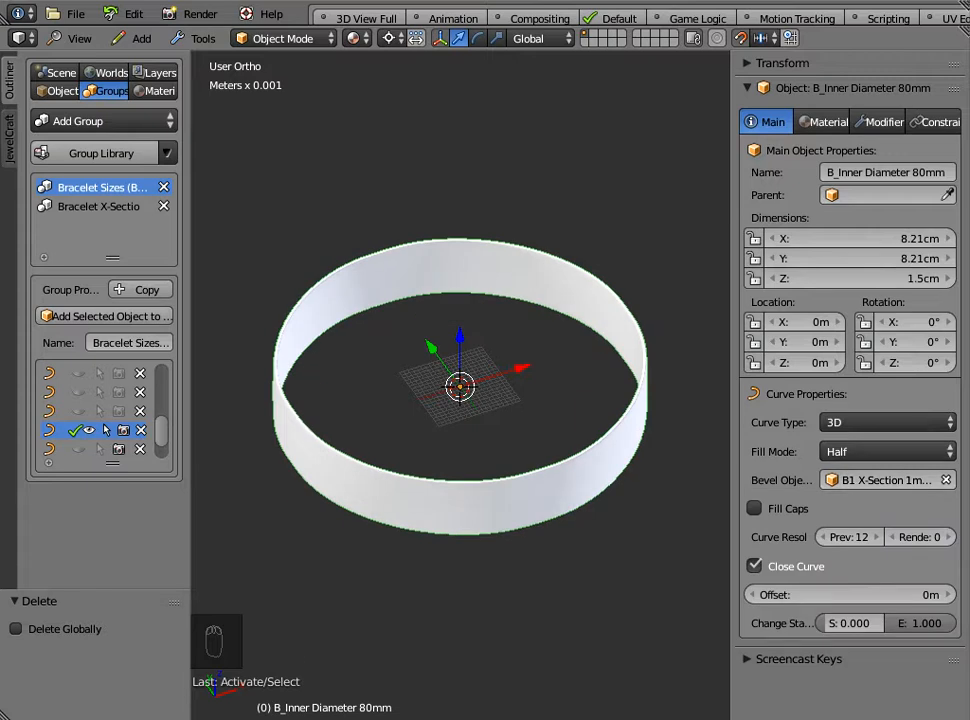
Step: Set the 80 mm circle's bevel object to the B3 X-Section 2mm x 15mm profile
{"action": "left_click", "coordinate": [885, 480]}
{"action": "scroll", "coordinate": [805, 648], "scroll_direction": "down", "scroll_amount": 16}
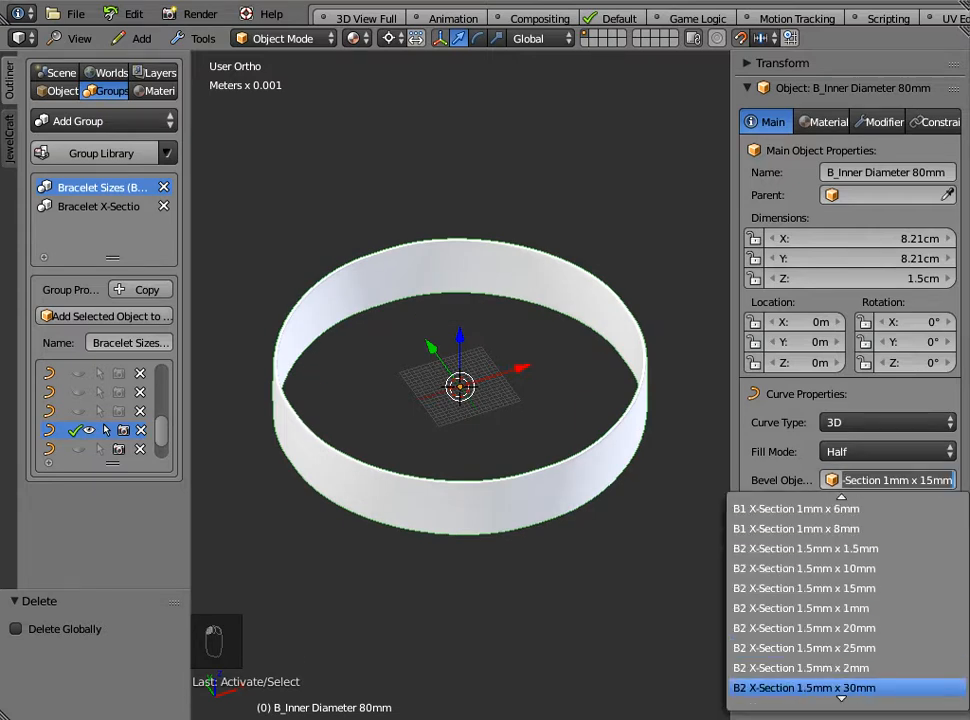
{"action": "scroll", "coordinate": [805, 688], "scroll_direction": "down", "scroll_amount": 15}
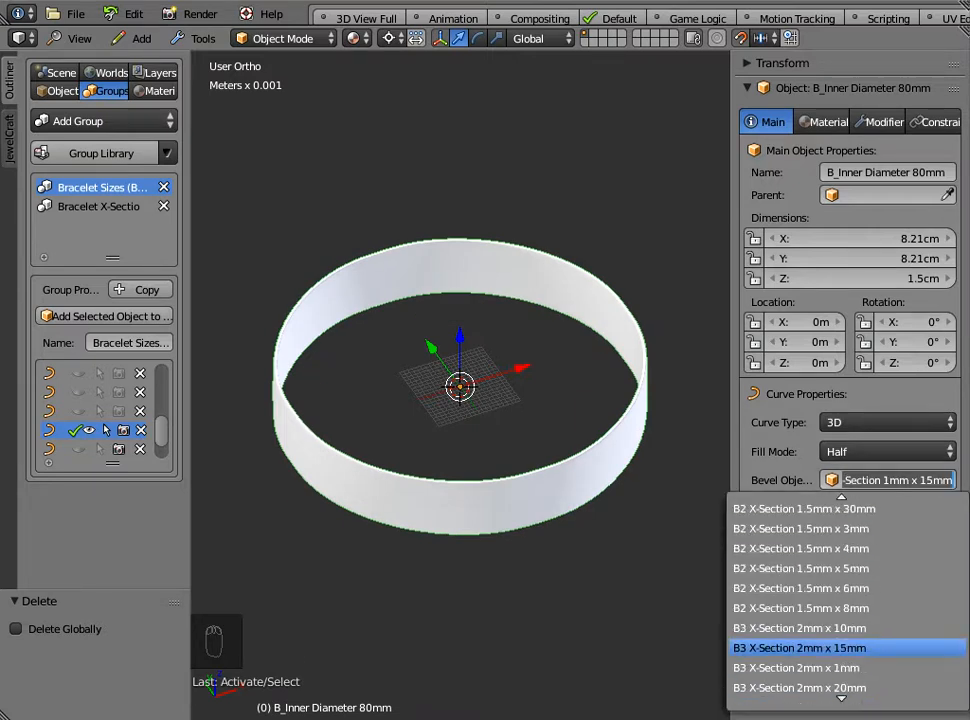
{"action": "left_click", "coordinate": [800, 668]}
{"action": "middle_click_drag", "start_coordinate": [460, 420], "coordinate": [460, 465]}
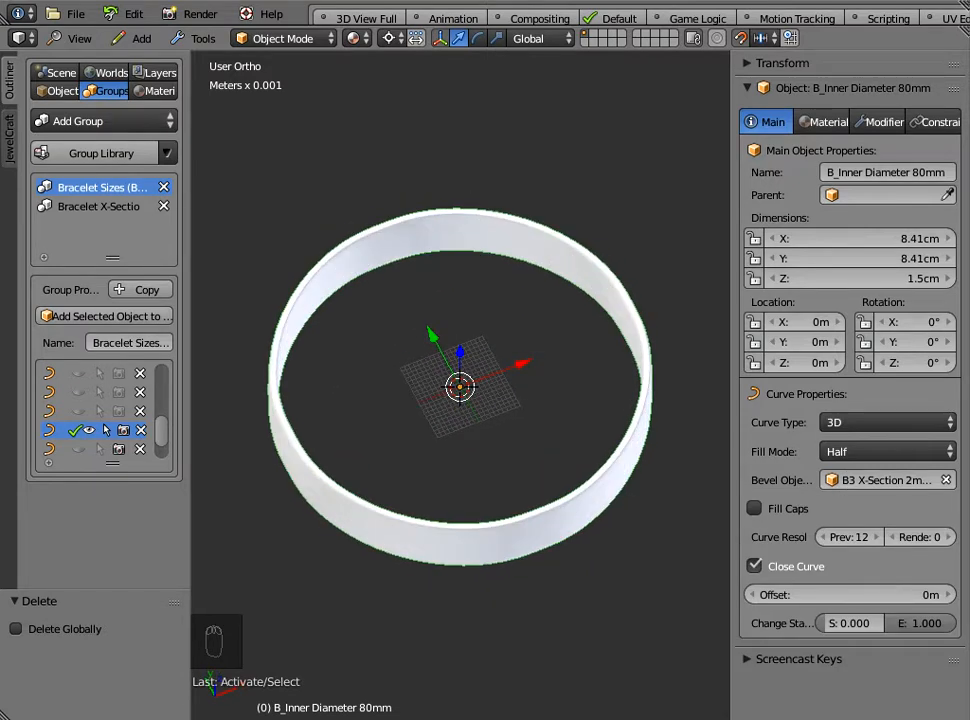
Step: Make the smallest inner-diameter circles of the Bracelet Sizes group visible, starting with the 25 mm one
{"action": "left_click_drag", "start_coordinate": [161, 431], "coordinate": [161, 378]}
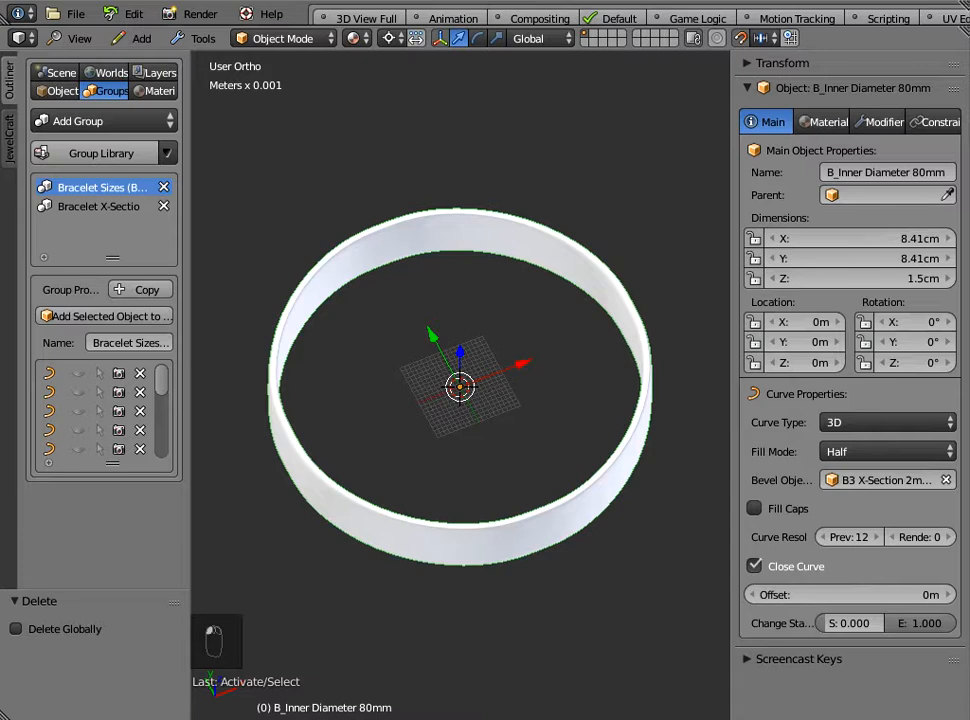
{"action": "left_click_drag", "start_coordinate": [190, 440], "coordinate": [388, 440]}
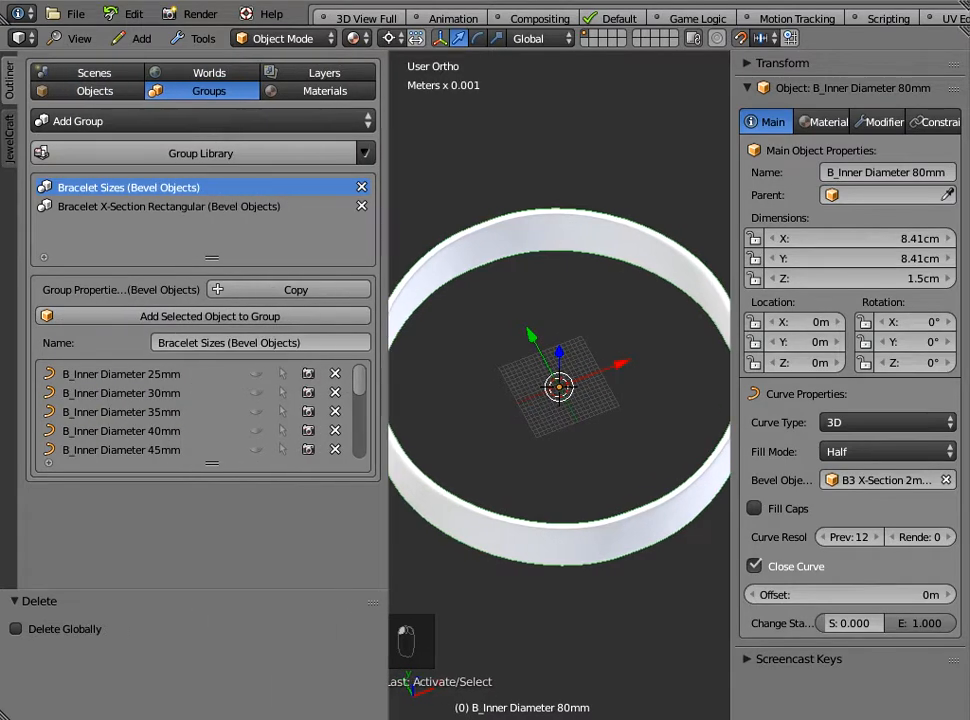
{"action": "left_click_drag", "start_coordinate": [256, 374], "coordinate": [283, 393]}
{"action": "left_click_drag", "start_coordinate": [388, 440], "coordinate": [335, 440]}
Step: Make the first four profiles of the Bracelet X-Section Rectangular group, starting with B1 X-Section 1mm x 10mm, visible and selectable
{"action": "left_click", "coordinate": [169, 206]}
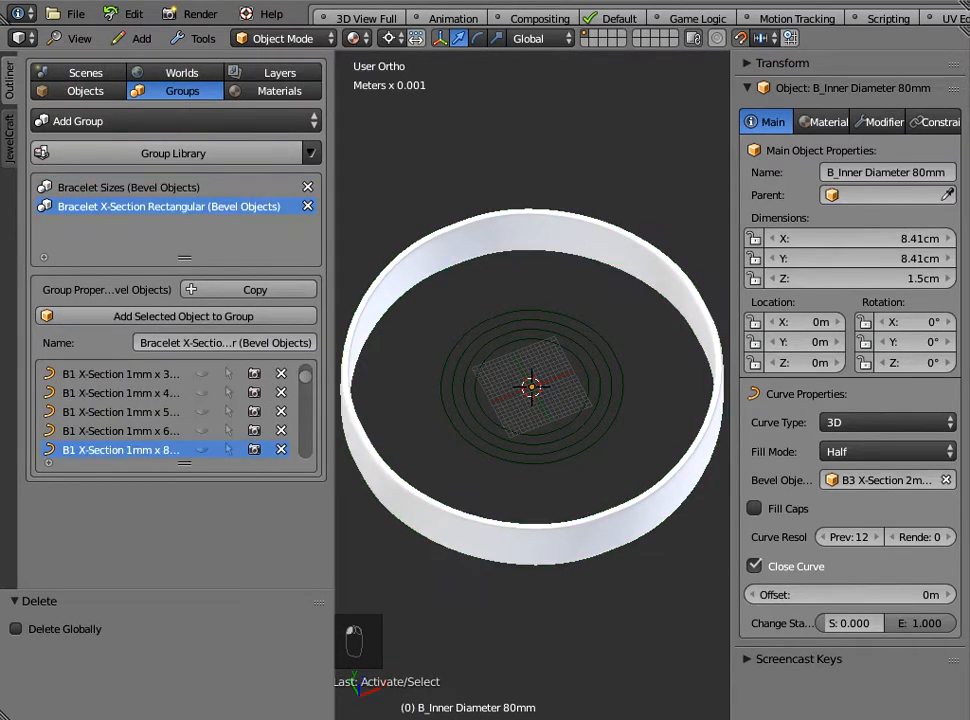
{"action": "scroll", "coordinate": [170, 412], "scroll_direction": "down", "scroll_amount": 5}
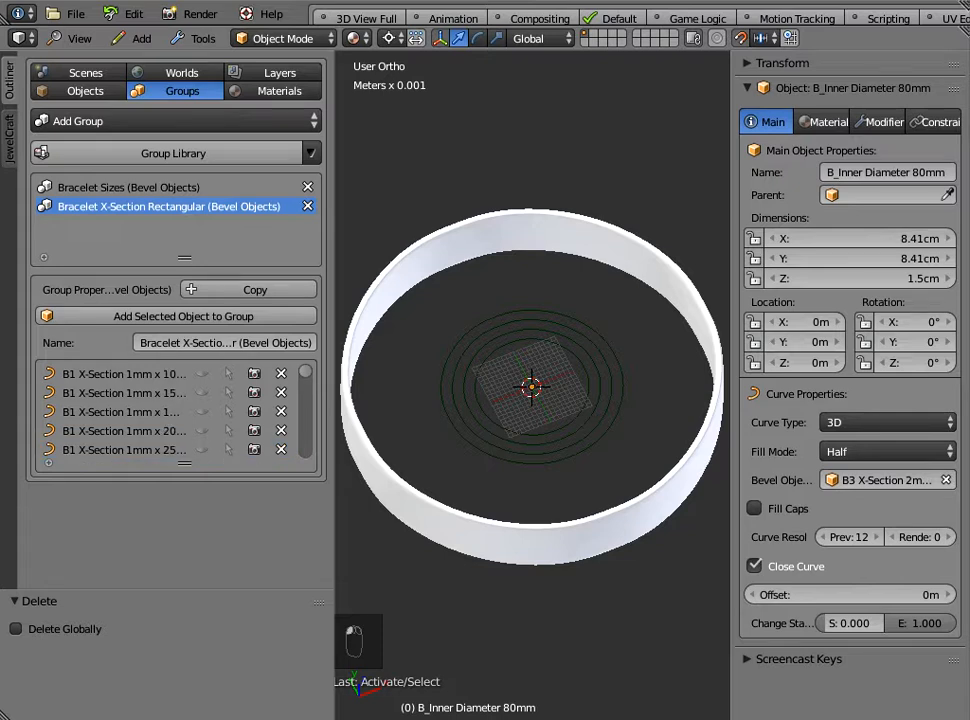
{"action": "left_click_drag", "start_coordinate": [202, 431], "coordinate": [202, 374]}
{"action": "left_click_drag", "start_coordinate": [228, 431], "coordinate": [228, 374]}
Step: Select the B1 X-Section 1mm x 10mm profile and examine the shown rectangular profiles up close at the origin
{"action": "scroll", "coordinate": [530, 390], "scroll_direction": "up", "scroll_amount": 8}
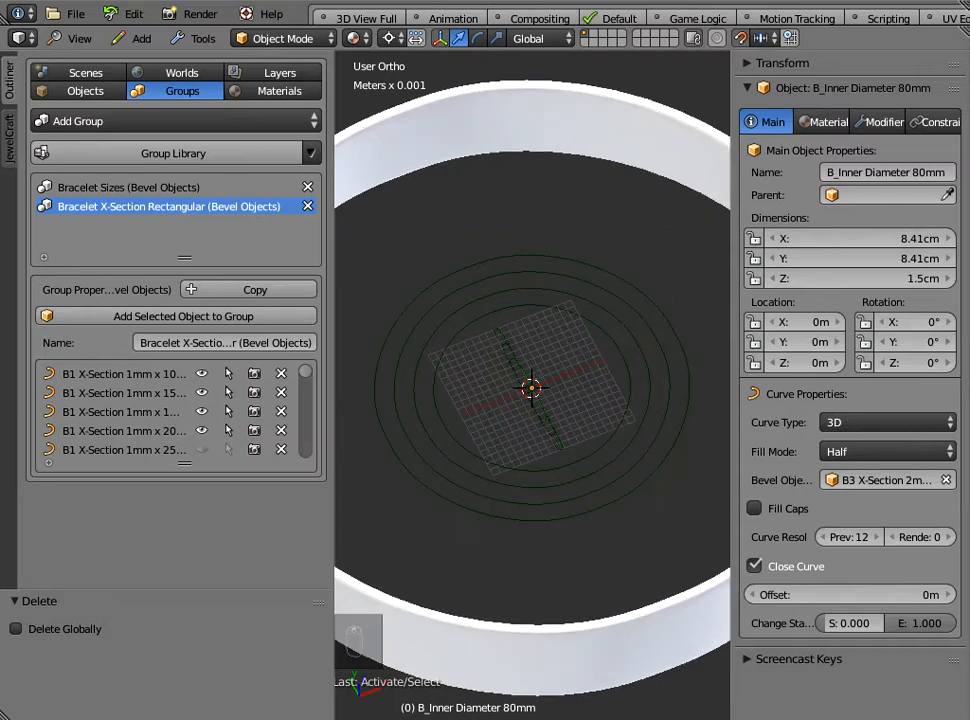
{"action": "scroll", "coordinate": [530, 393], "scroll_direction": "up", "scroll_amount": 3}
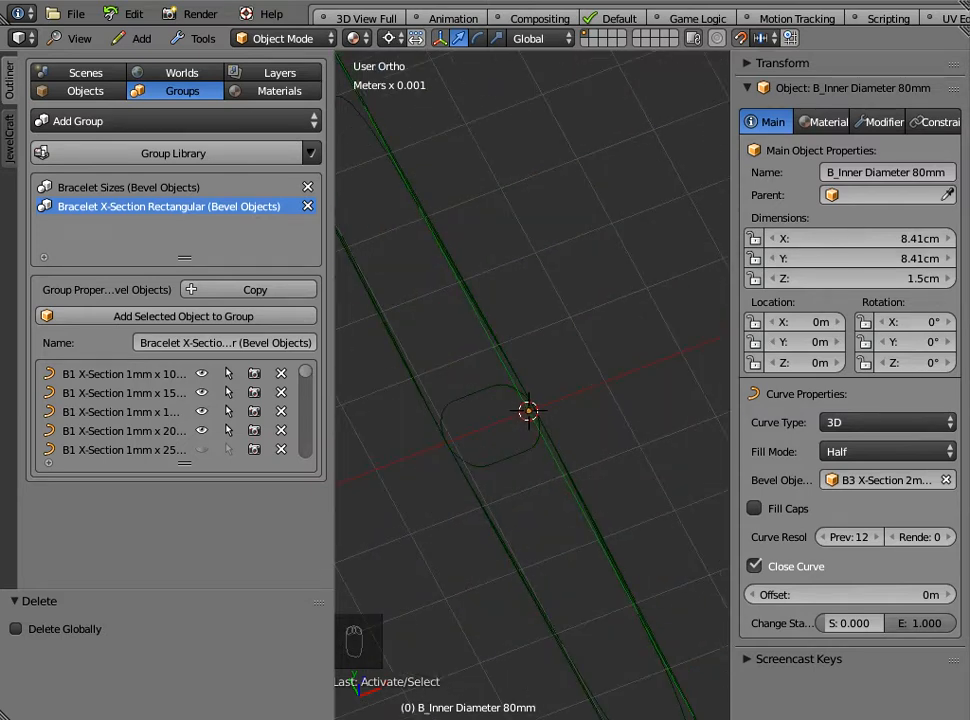
{"action": "right_click", "coordinate": [560, 455]}
{"action": "scroll", "coordinate": [560, 455], "scroll_direction": "down", "scroll_amount": 4}
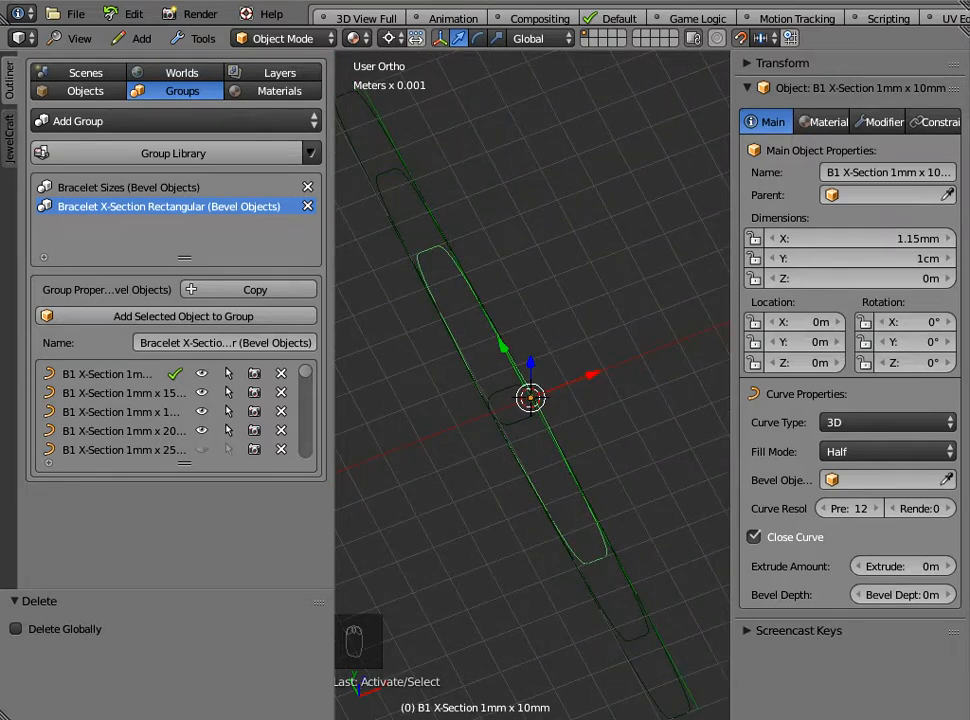
{"action": "scroll", "coordinate": [532, 386], "scroll_direction": "down", "scroll_amount": 9}
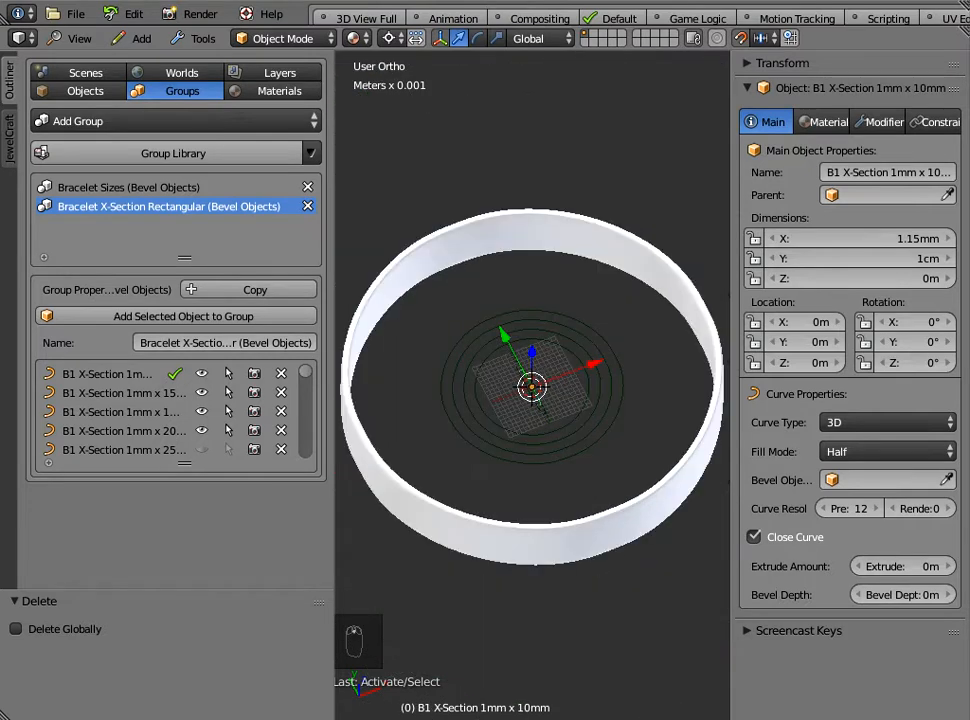
Step: Select the 80 mm inner-diameter bracelet and inspect it from above and at an angle
{"action": "right_click", "coordinate": [537, 545]}
{"action": "middle_click_drag", "start_coordinate": [537, 545], "coordinate": [532, 630]}
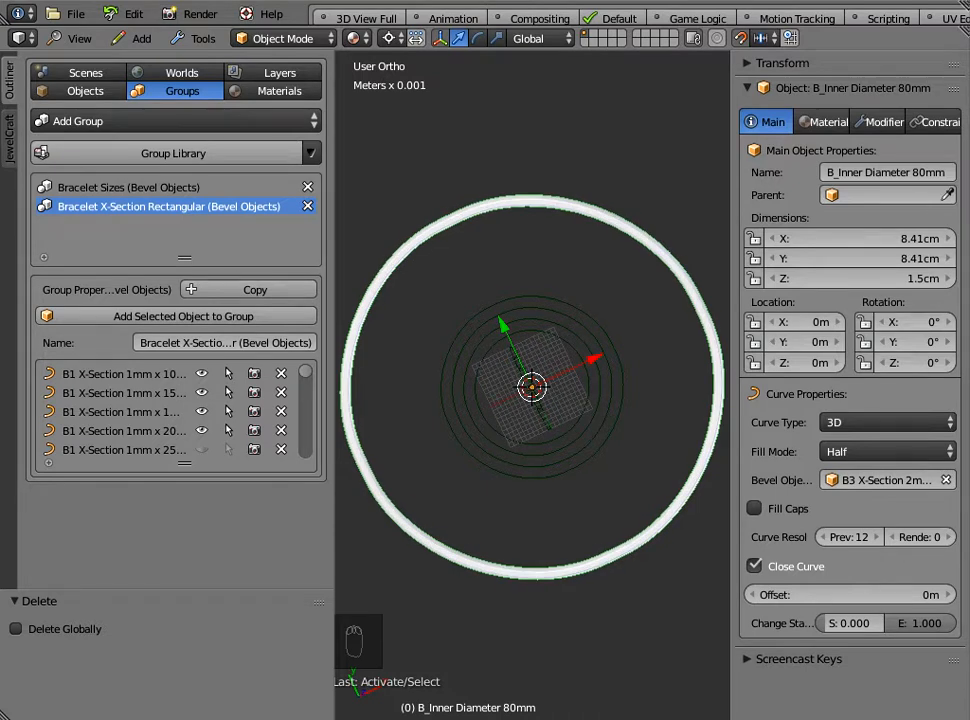
{"action": "scroll", "coordinate": [532, 630], "scroll_direction": "down", "scroll_amount": 3}
{"action": "middle_click_drag", "start_coordinate": [532, 630], "coordinate": [515, 563]}
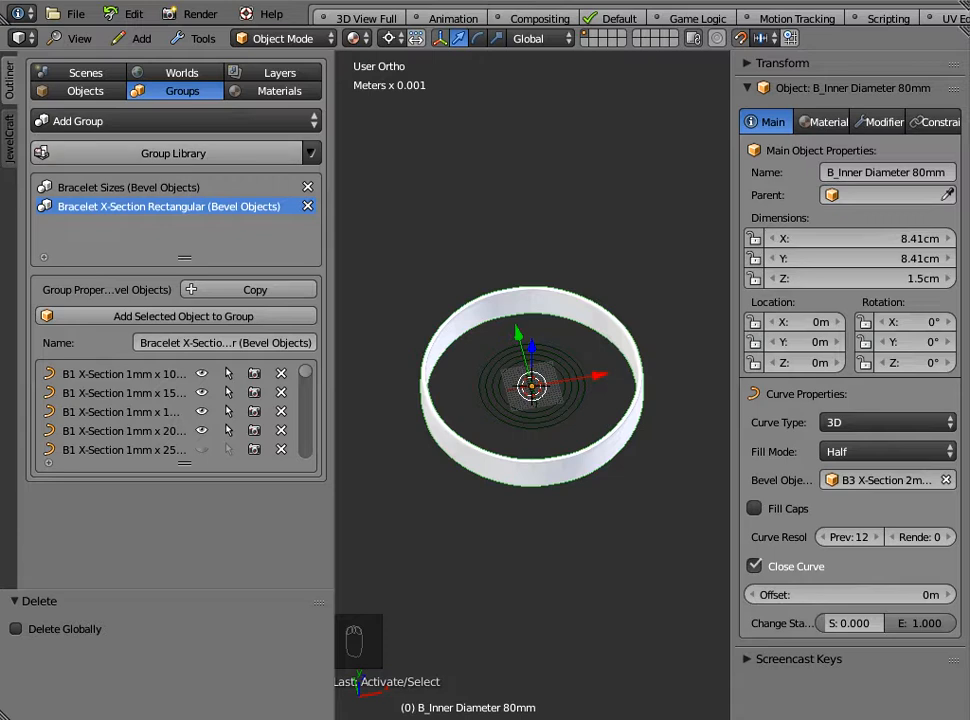
Step: Start a new empty file and turn on the Screencast Keys display
{"action": "left_click", "coordinate": [75, 14]}
{"action": "left_click", "coordinate": [87, 35]}
{"action": "left_click", "coordinate": [85, 50]}
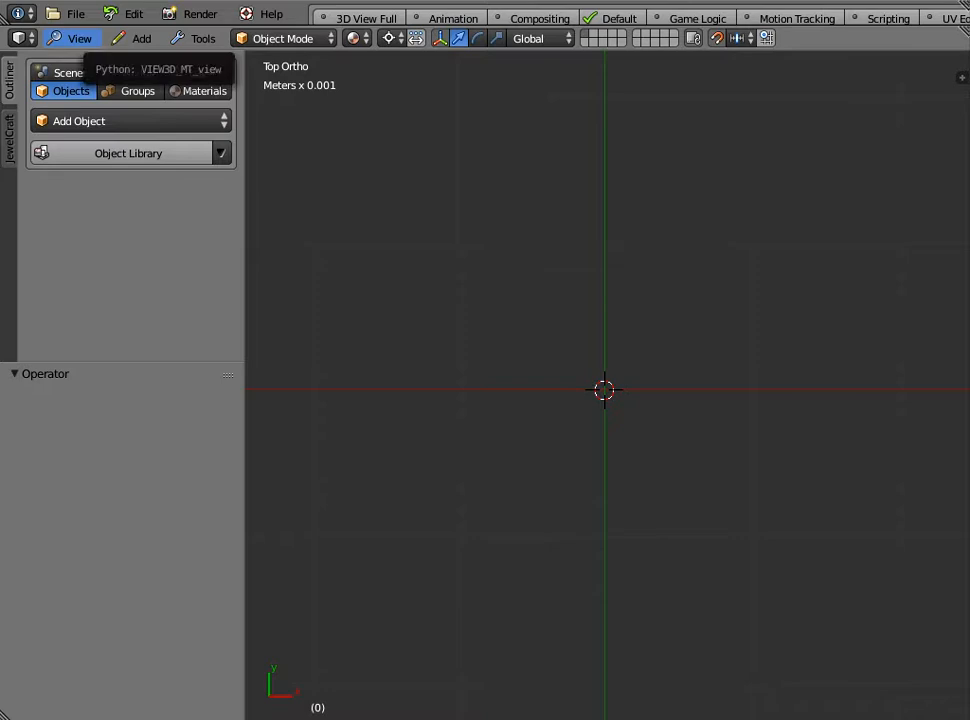
{"action": "key", "text": "n"}
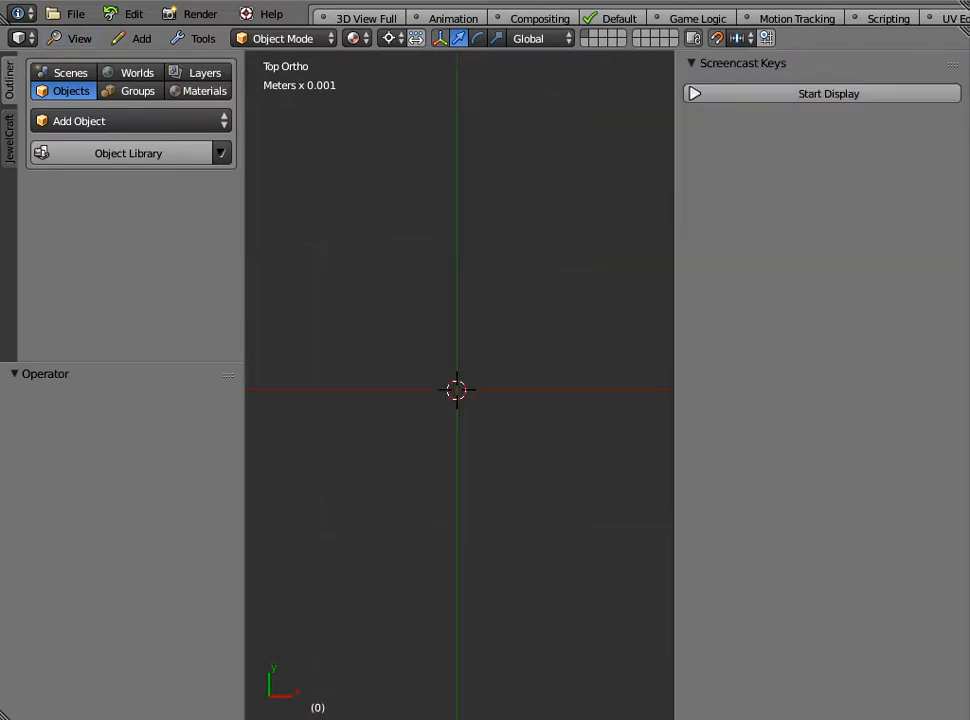
{"action": "left_click", "coordinate": [828, 93]}
{"action": "key", "text": "n"}
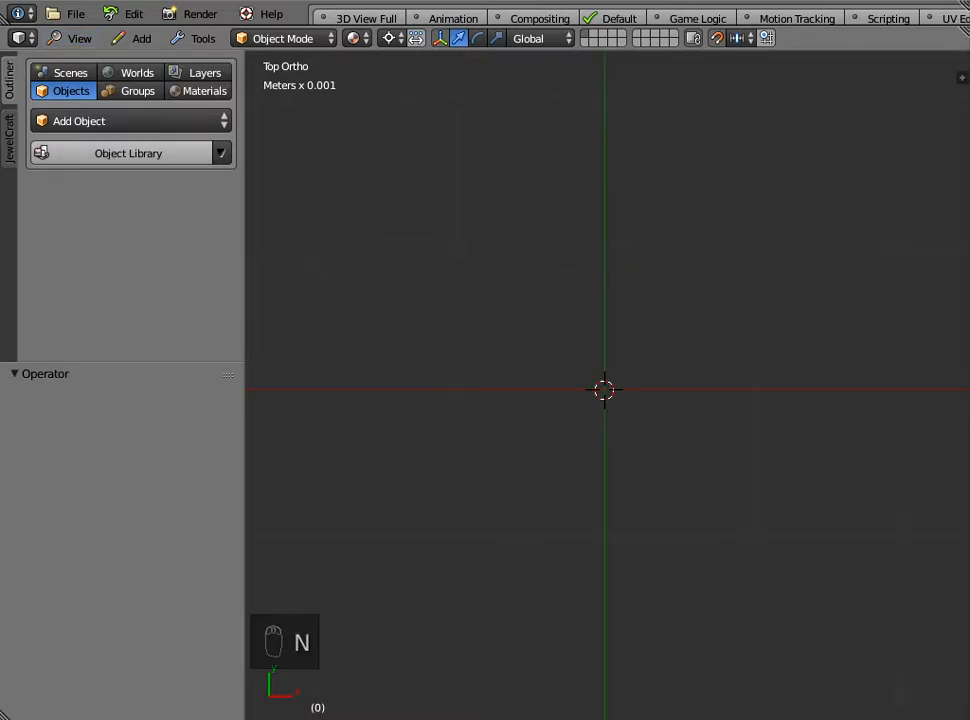
Step: Add the 80 mm B_Inner Diameter circle from the object library's Jewellery - Bracelets category
{"action": "left_click", "coordinate": [130, 120]}
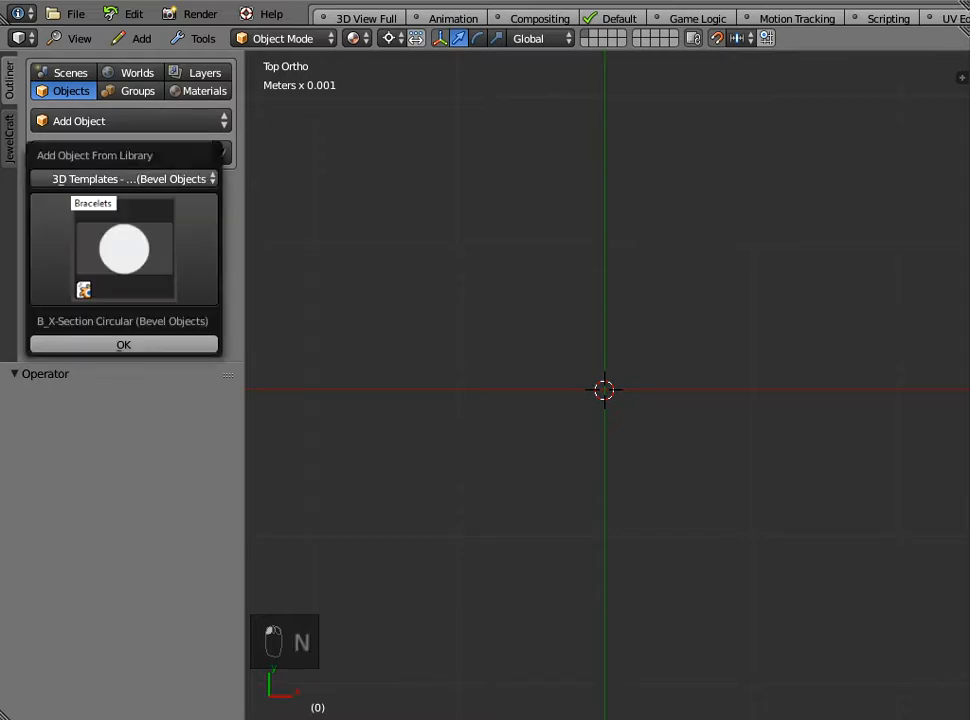
{"action": "left_click", "coordinate": [130, 178]}
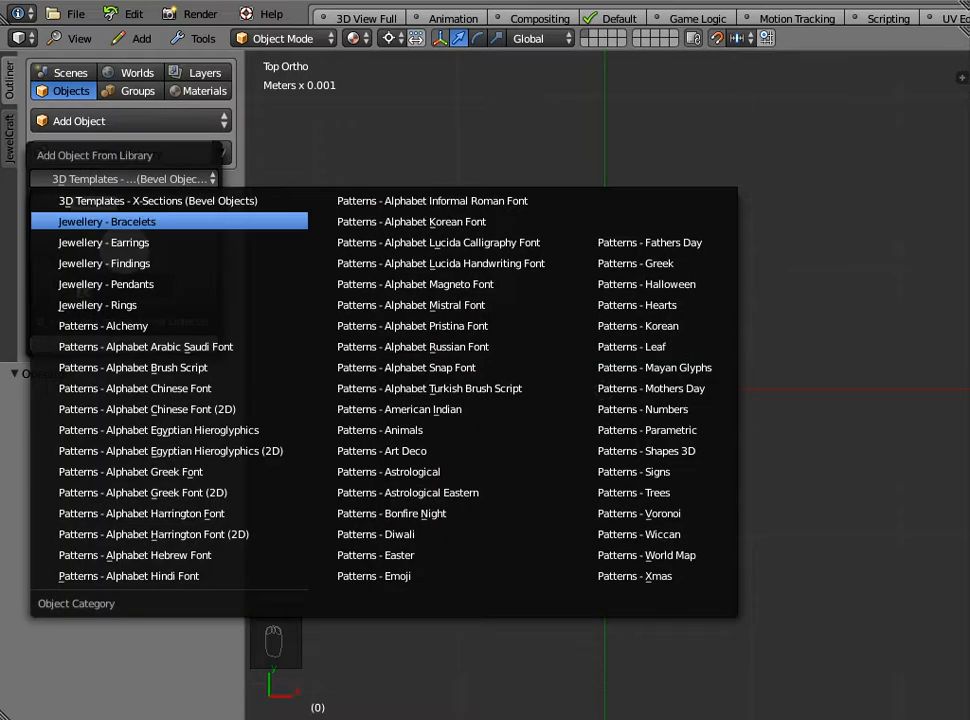
{"action": "left_click", "coordinate": [107, 221]}
{"action": "left_click", "coordinate": [123, 248]}
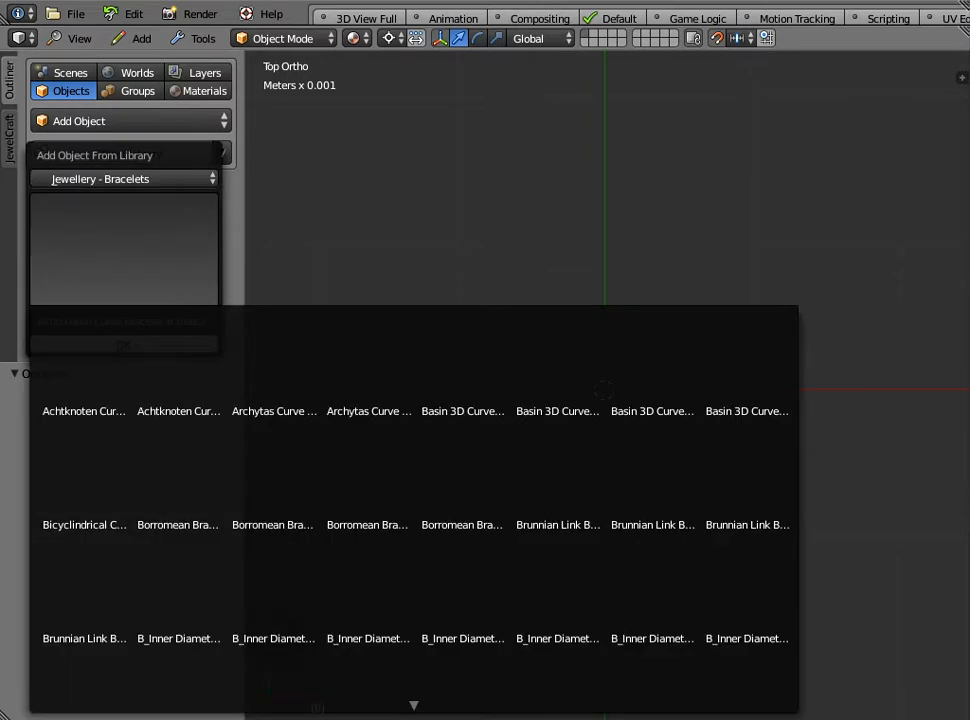
{"action": "scroll", "coordinate": [461, 590], "scroll_direction": "down", "scroll_amount": 2}
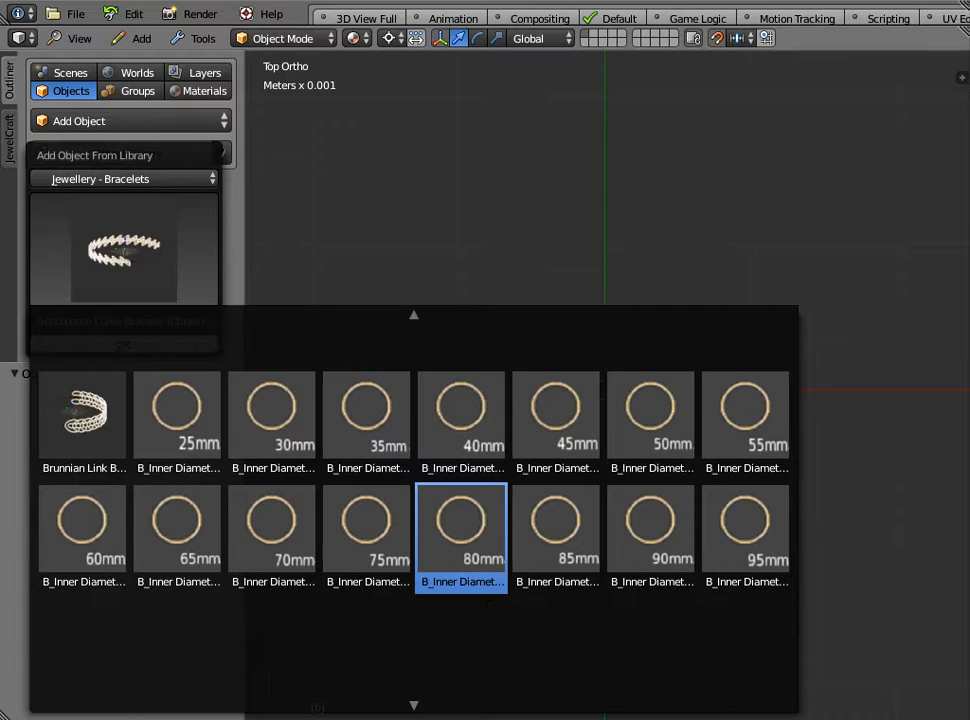
{"action": "left_click", "coordinate": [461, 530]}
{"action": "left_click", "coordinate": [121, 344]}
Step: Delete the imported plane and select the 80 mm inner-diameter bracelet
{"action": "scroll", "coordinate": [669, 452], "scroll_direction": "down", "scroll_amount": 18}
{"action": "key", "text": "Escape"}
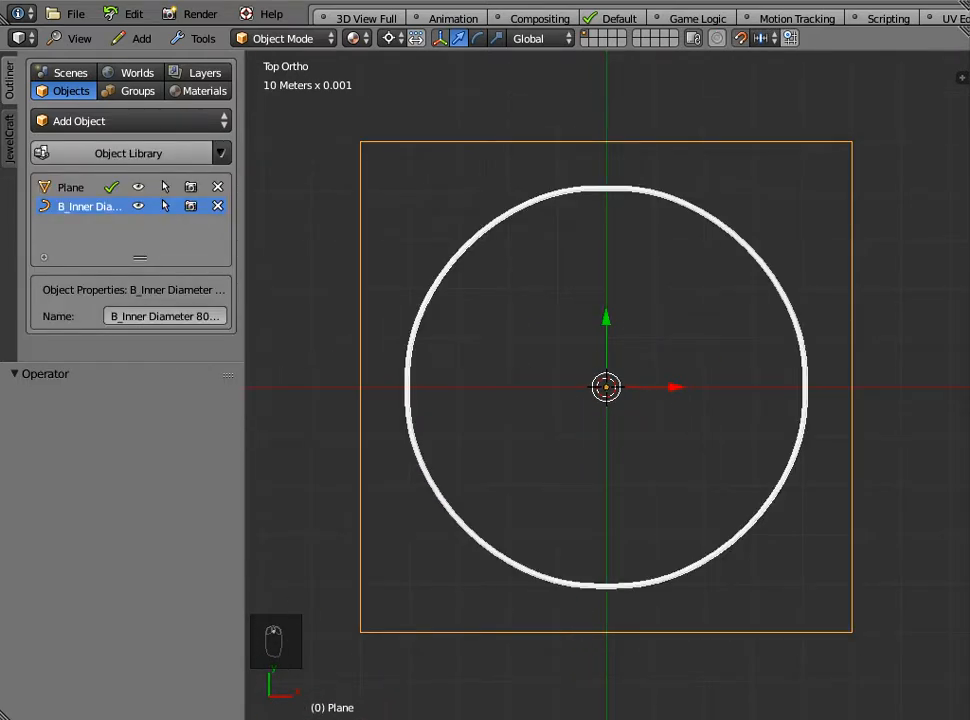
{"action": "middle_click_drag", "start_coordinate": [606, 440], "coordinate": [668, 315]}
{"action": "left_click", "coordinate": [606, 512]}
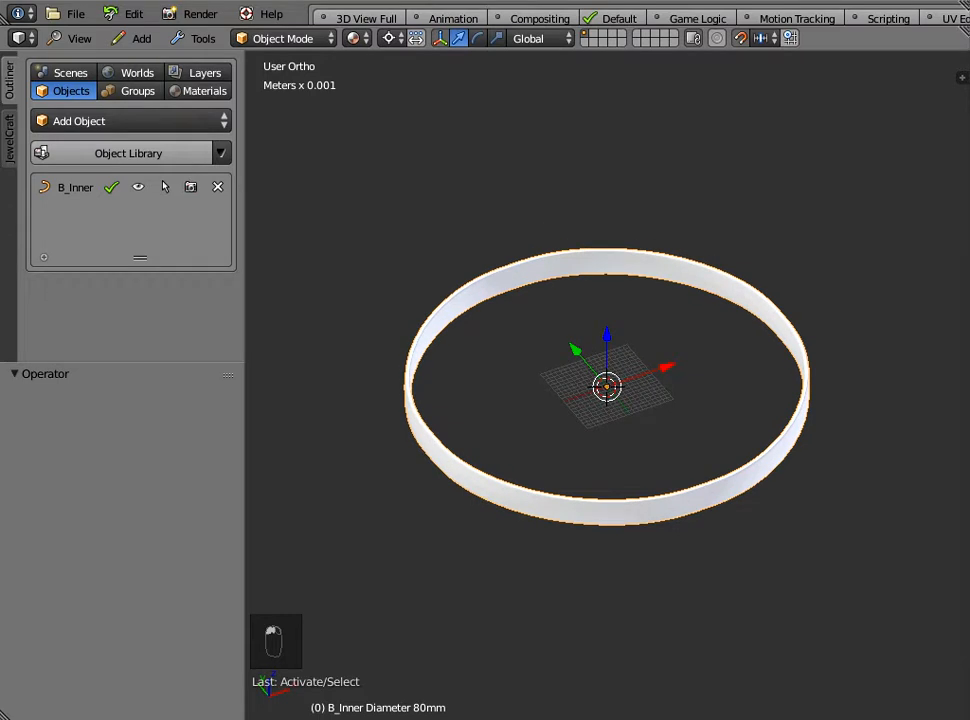
Step: Clear the B1 X-Section 1mm x 6mm bevel object from the 80 mm circle
{"action": "key", "text": "n"}
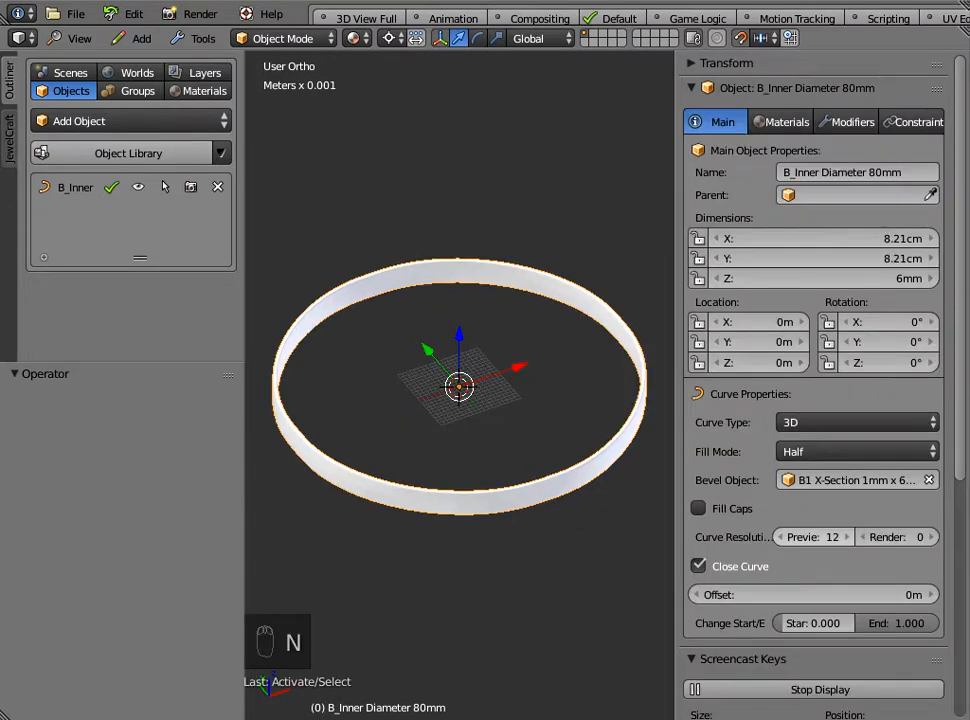
{"action": "left_click_drag", "start_coordinate": [677, 385], "coordinate": [579, 385]}
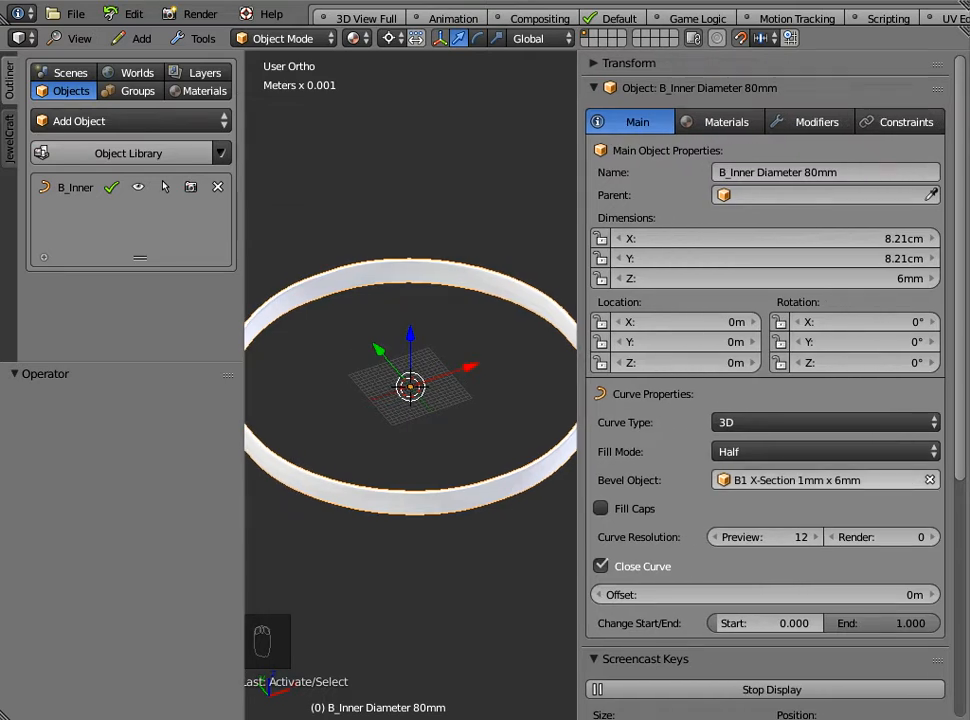
{"action": "left_click", "coordinate": [797, 480]}
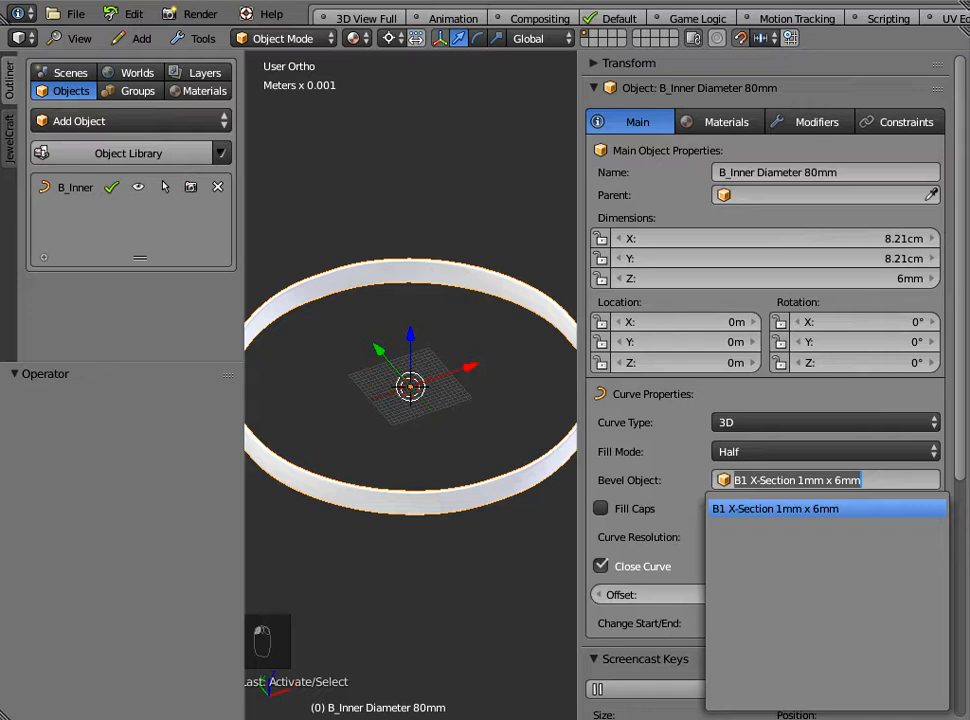
{"action": "left_click", "coordinate": [797, 509]}
{"action": "left_click", "coordinate": [931, 480]}
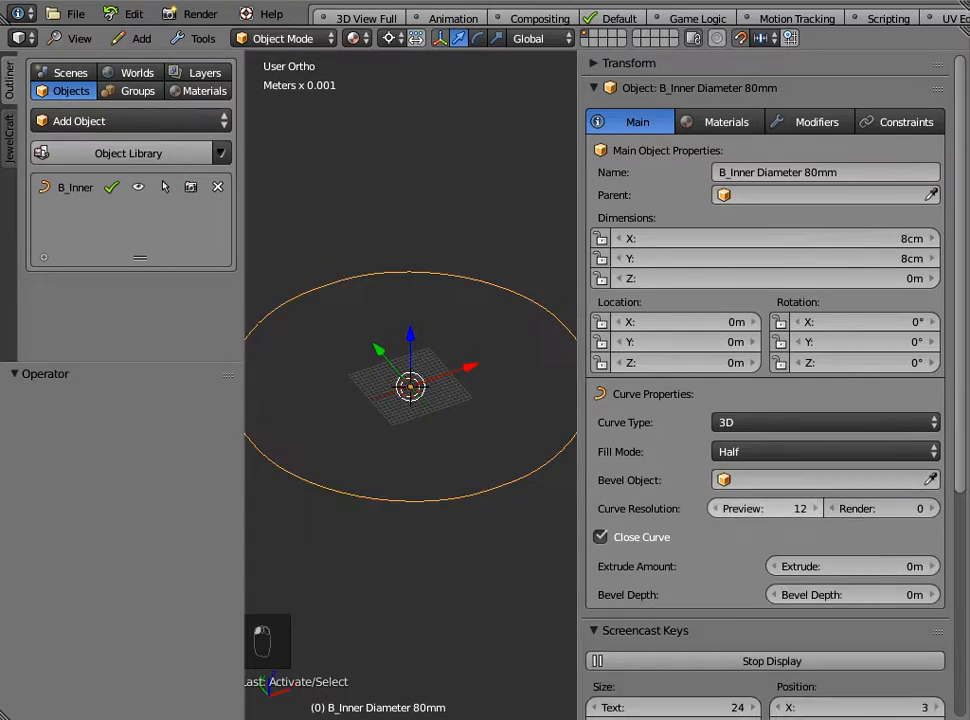
{"action": "key", "text": "n"}
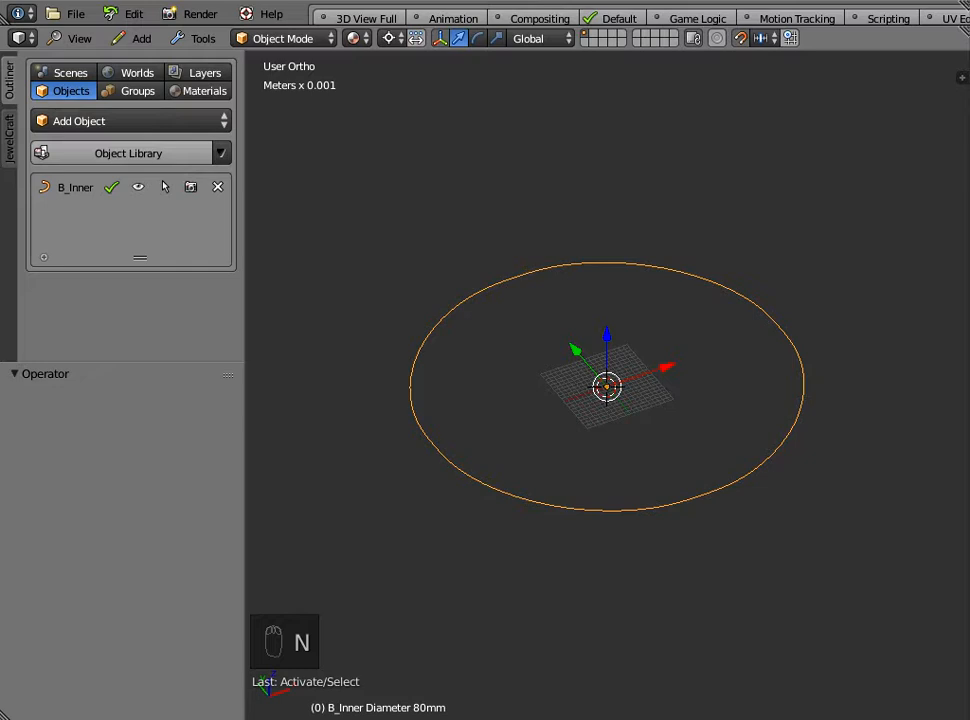
Step: Check the bare 80 mm circle in edit mode and return to object mode
{"action": "left_click", "coordinate": [700, 496]}
{"action": "key", "text": "Tab"}
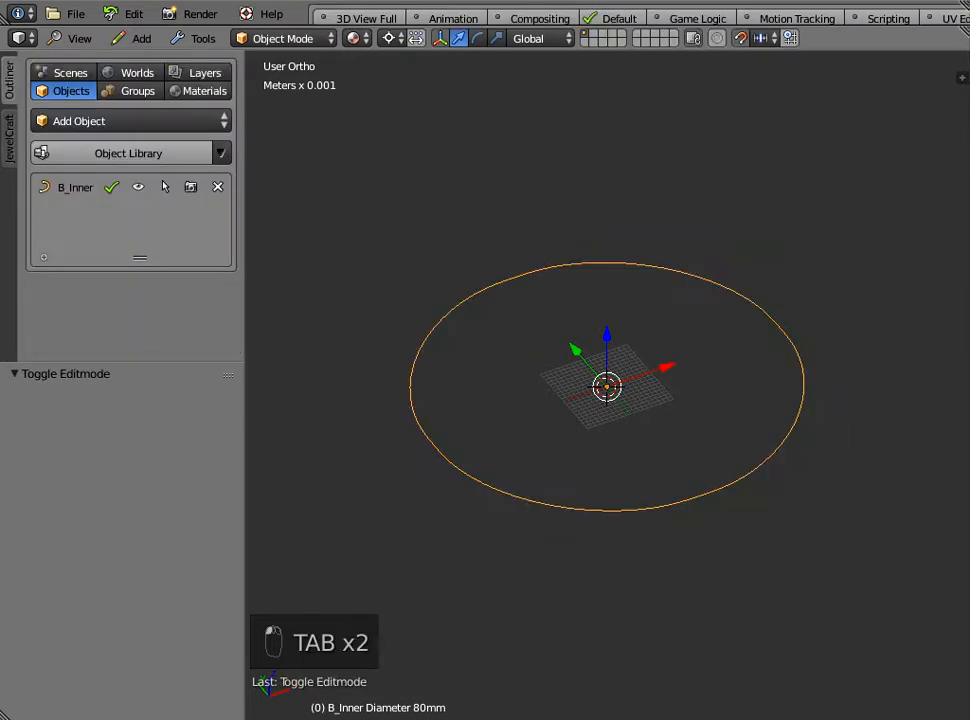
{"action": "scroll", "coordinate": [607, 386], "scroll_direction": "down", "scroll_amount": 1}
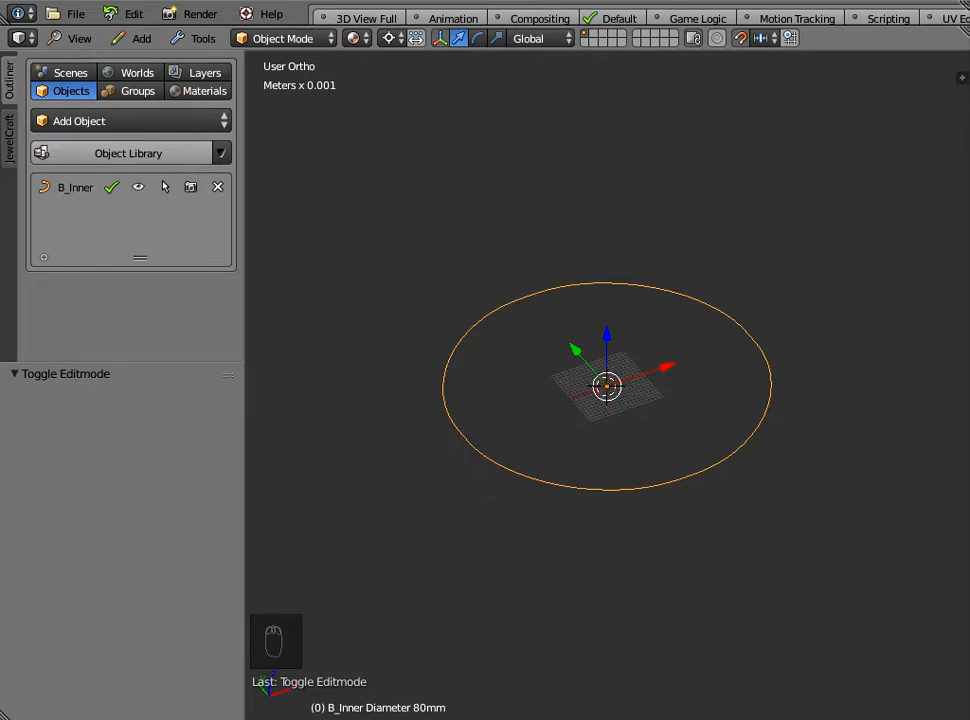
Step: Add B_X-Section Rectangular (Bevel Objects) from the object library's 3D Templates - X-Sections (Bevel Objects) category
{"action": "left_click", "coordinate": [128, 153]}
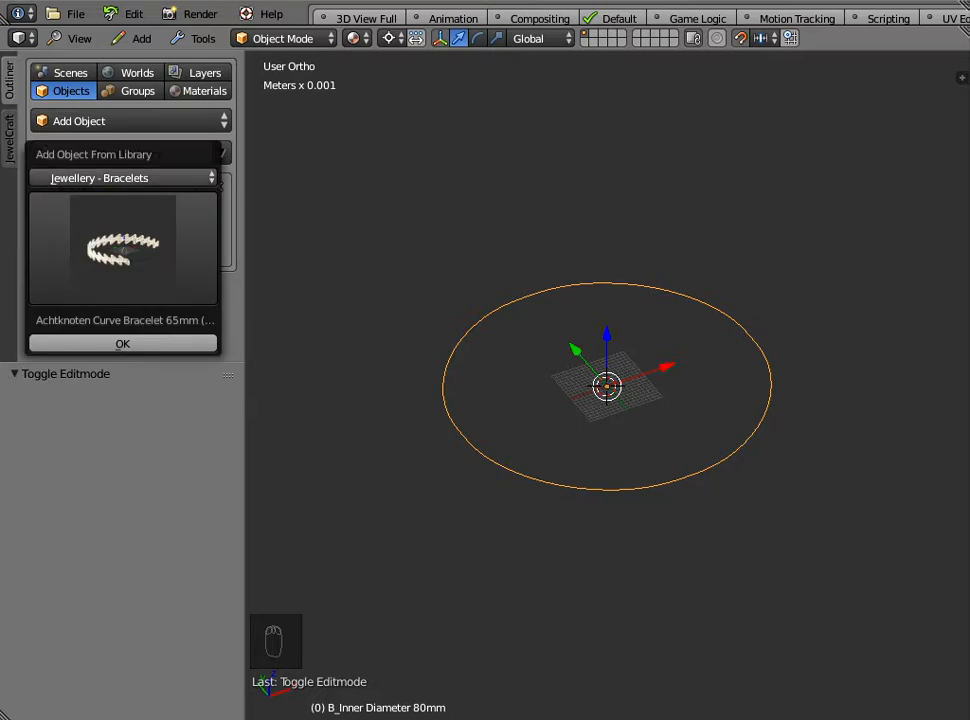
{"action": "left_click", "coordinate": [124, 178]}
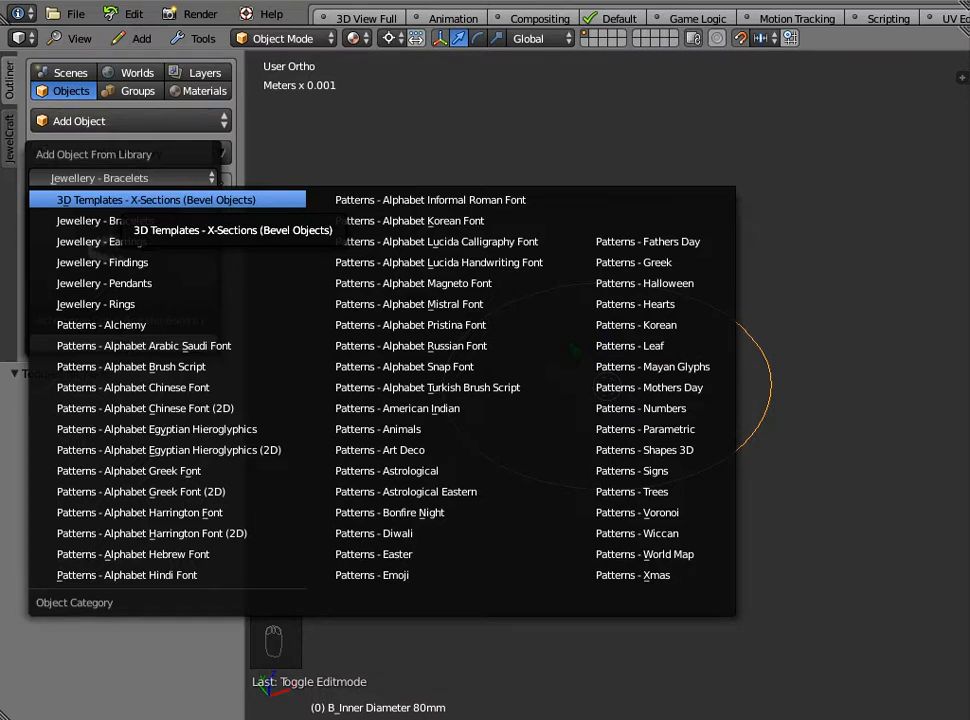
{"action": "left_click", "coordinate": [140, 200]}
{"action": "left_click", "coordinate": [123, 248]}
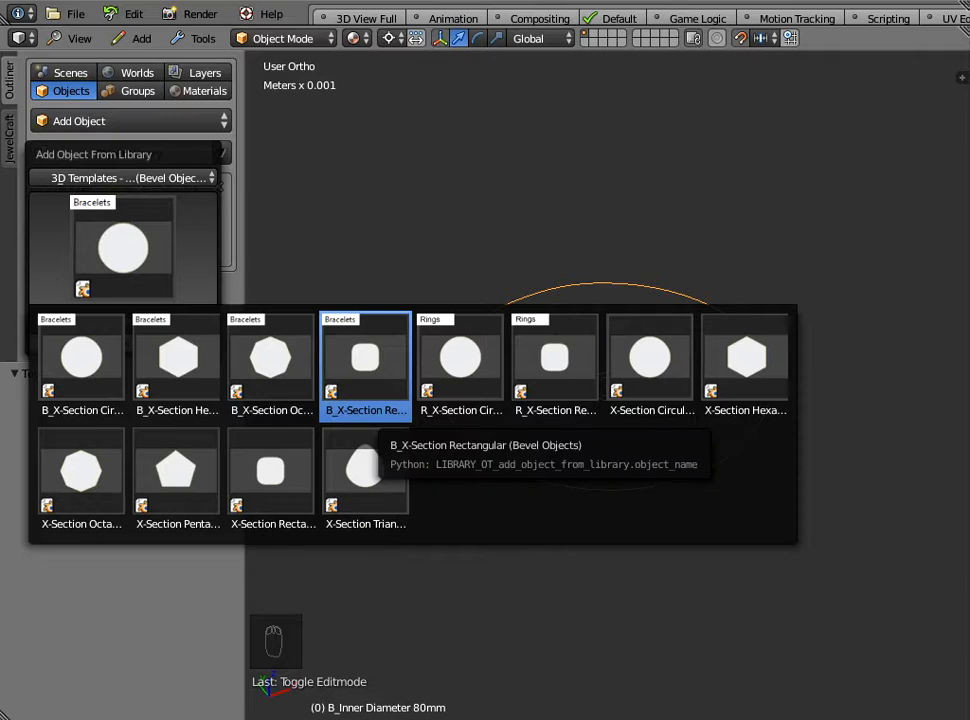
{"action": "left_click", "coordinate": [365, 370]}
{"action": "left_click", "coordinate": [123, 343]}
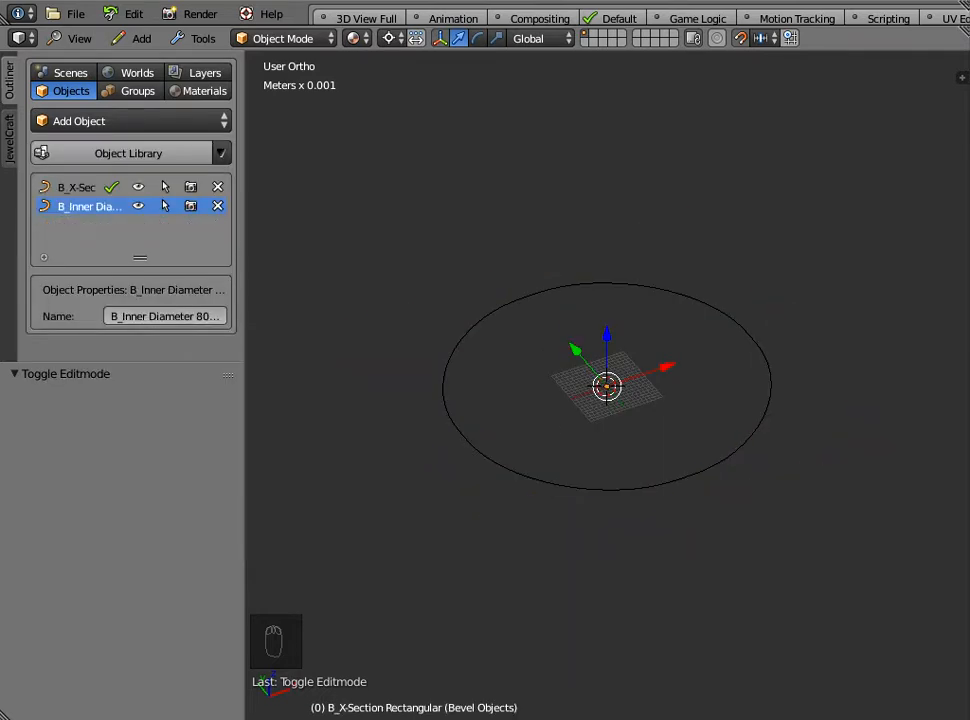
Step: Select the rectangular cross-section profile at the origin and examine its shape up close
{"action": "scroll", "coordinate": [607, 385], "scroll_direction": "up", "scroll_amount": 10}
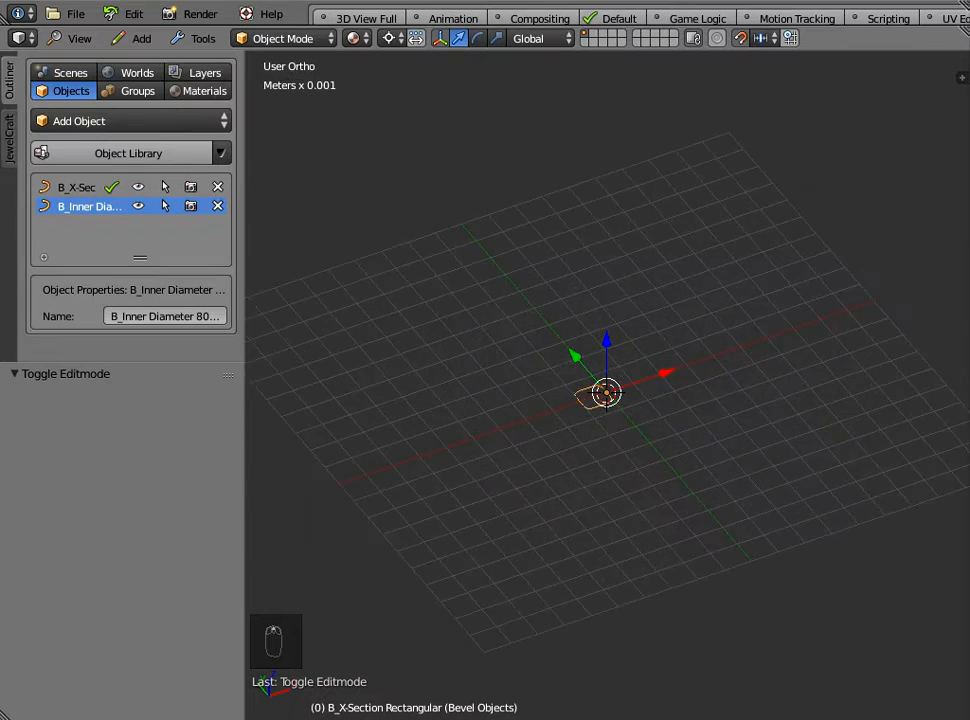
{"action": "scroll", "coordinate": [605, 415], "scroll_direction": "up", "scroll_amount": 2}
{"action": "right_click", "coordinate": [605, 418]}
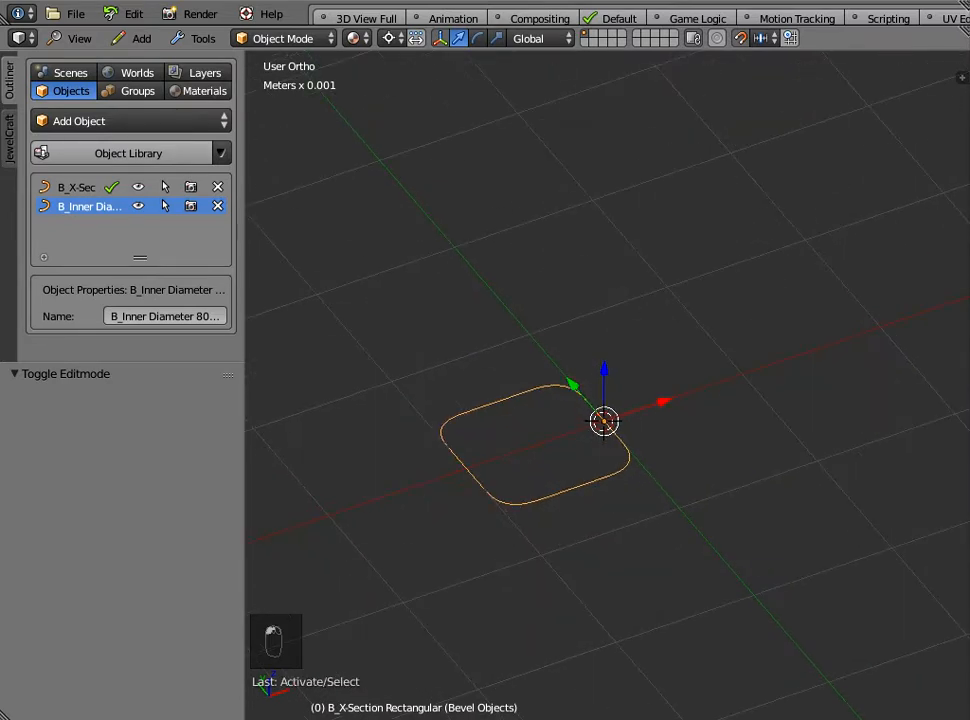
{"action": "scroll", "coordinate": [605, 415], "scroll_direction": "down", "scroll_amount": 8}
{"action": "scroll", "coordinate": [605, 415], "scroll_direction": "up", "scroll_amount": 2}
{"action": "scroll", "coordinate": [605, 415], "scroll_direction": "down", "scroll_amount": 1}
Step: Set the 80 mm circle's bevel object to B_X-Section Rectangular (Bevel Objects)
{"action": "right_click", "coordinate": [607, 535]}
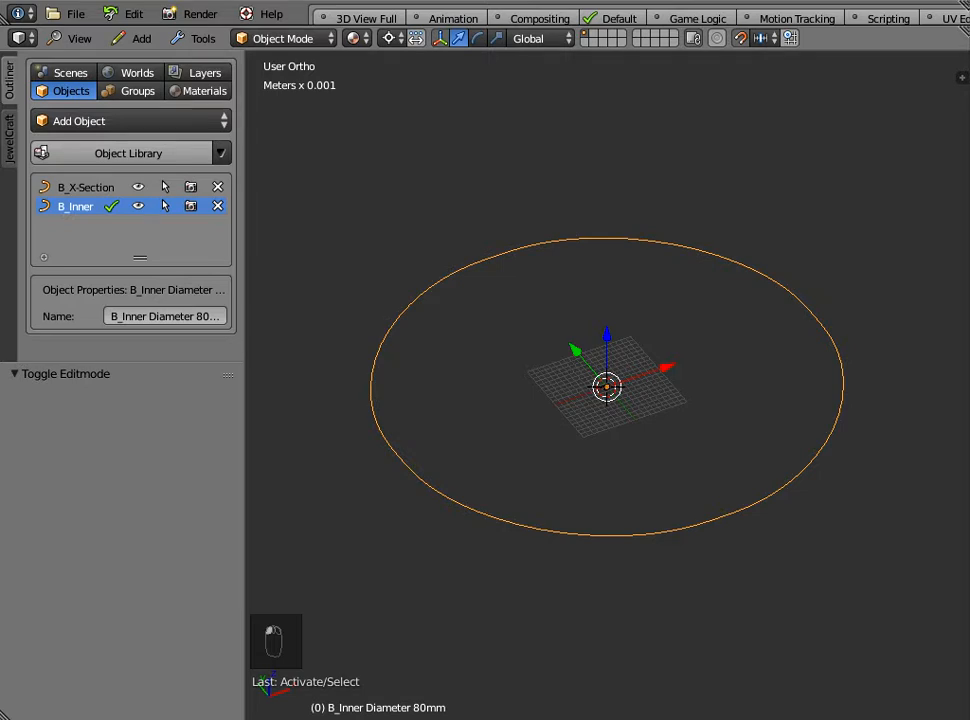
{"action": "key", "text": "n"}
{"action": "left_click", "coordinate": [825, 480]}
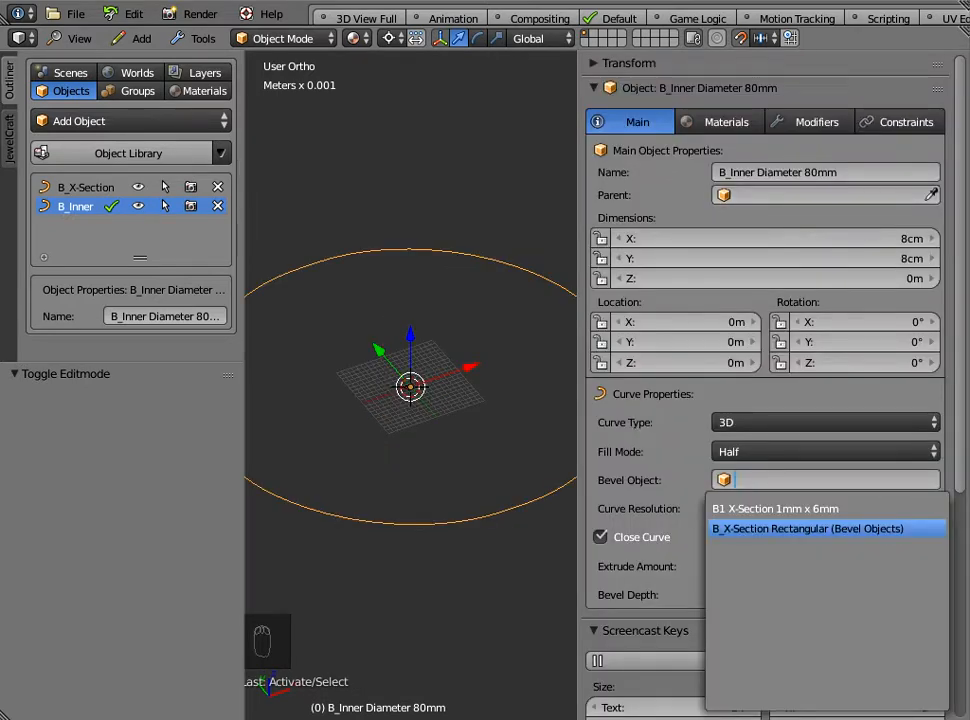
{"action": "left_click", "coordinate": [808, 528]}
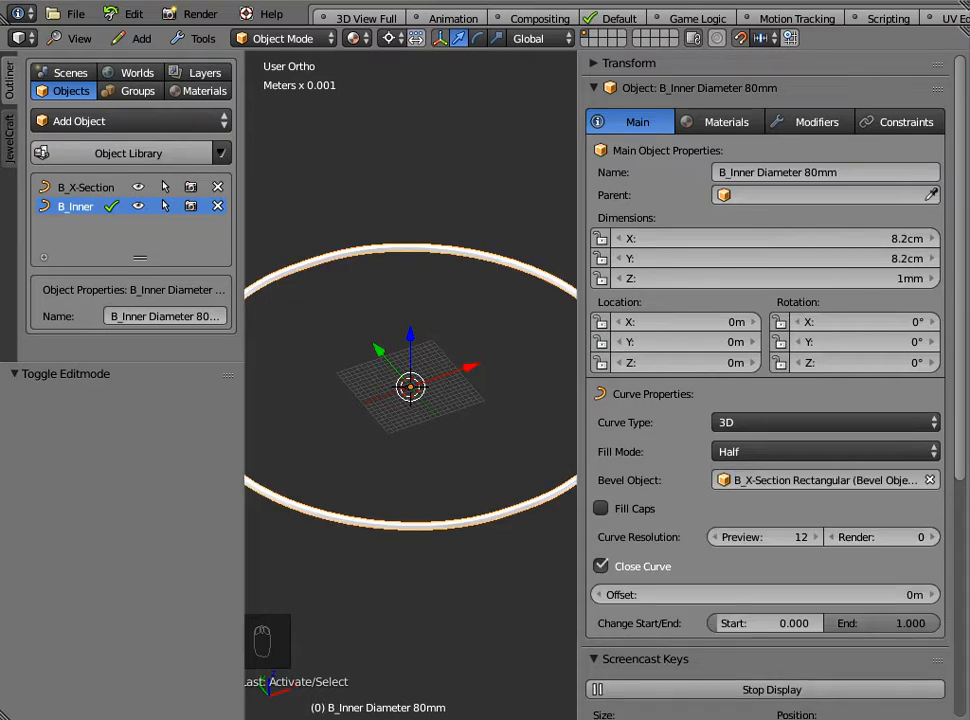
{"action": "left_click_drag", "start_coordinate": [578, 400], "coordinate": [697, 400]}
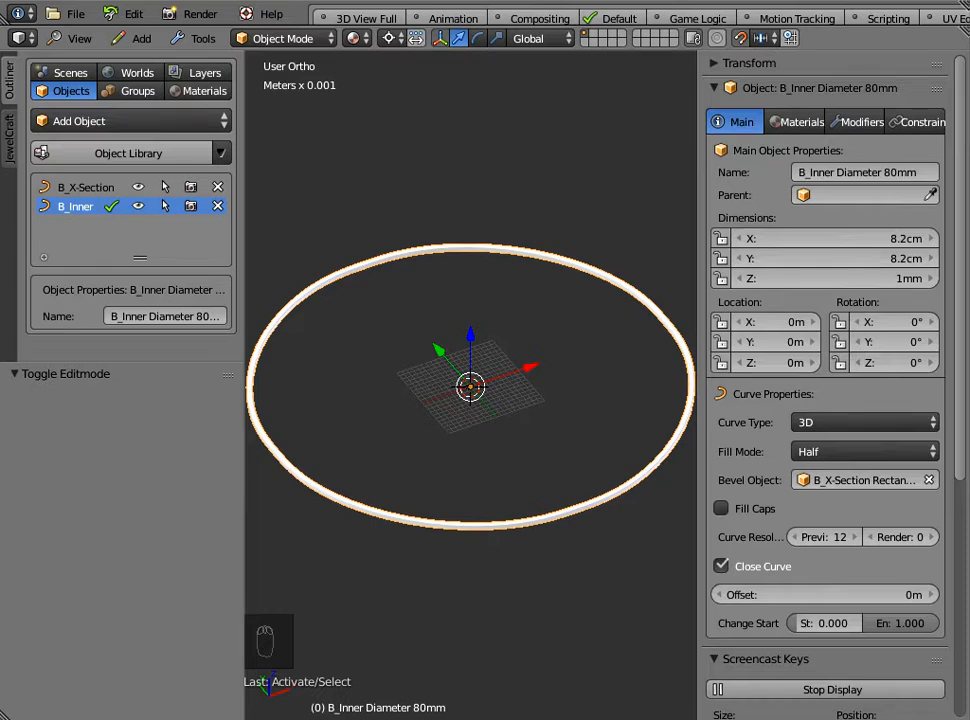
Step: Select the rectangular cross-section profile and set its Y dimension to 10 mm to widen the bracelet band
{"action": "left_click", "coordinate": [86, 187]}
{"action": "key", "text": "KP_Decimal"}
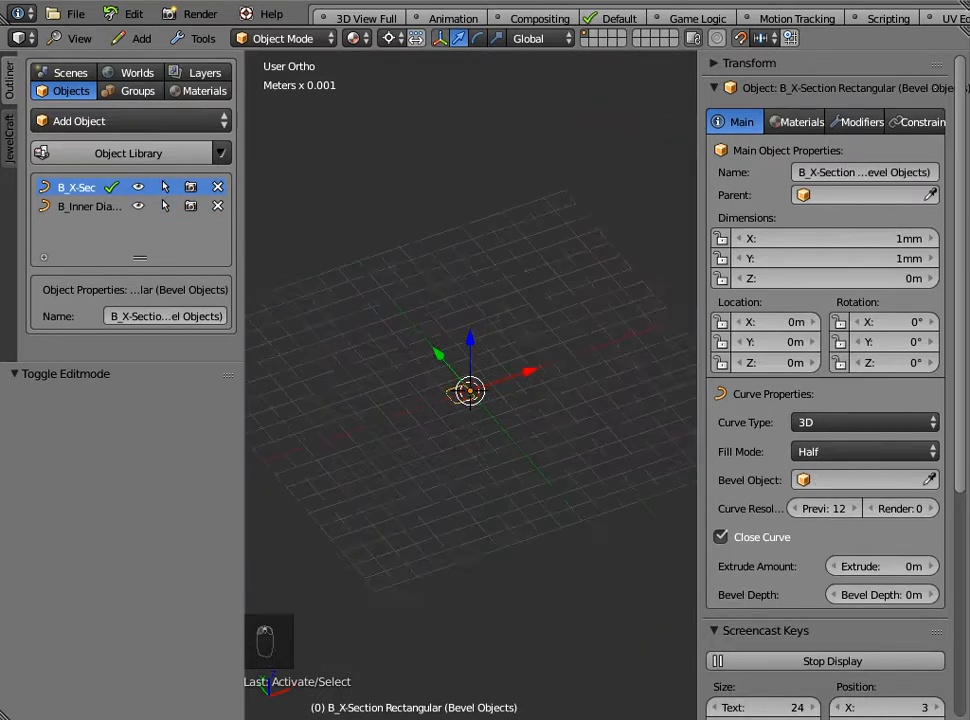
{"action": "scroll", "coordinate": [471, 386], "scroll_direction": "down", "scroll_amount": 11}
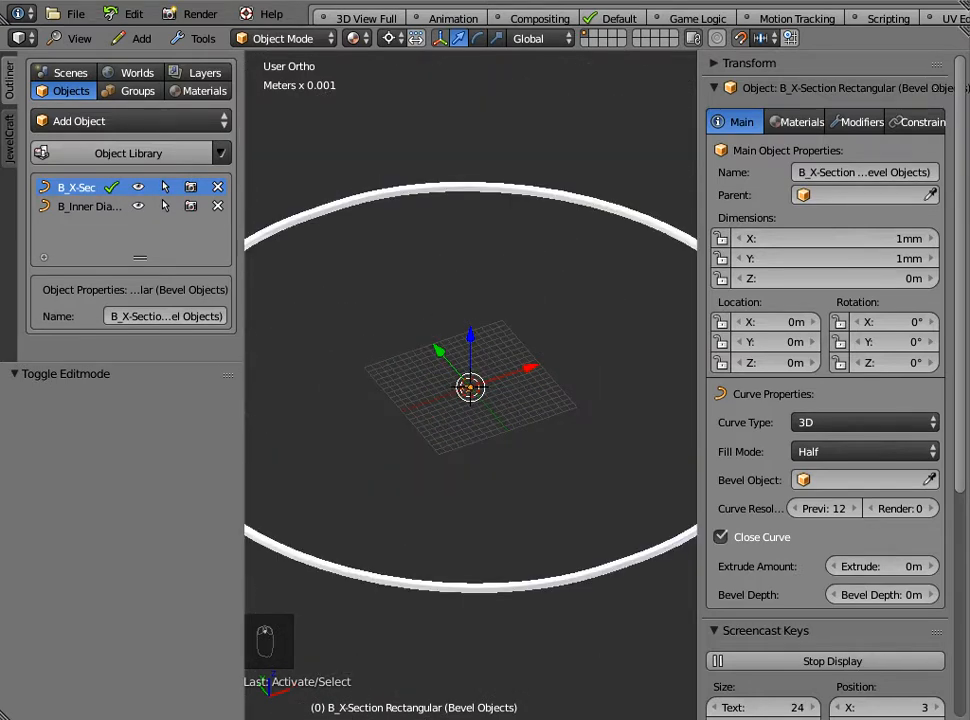
{"action": "scroll", "coordinate": [471, 386], "scroll_direction": "down", "scroll_amount": 3}
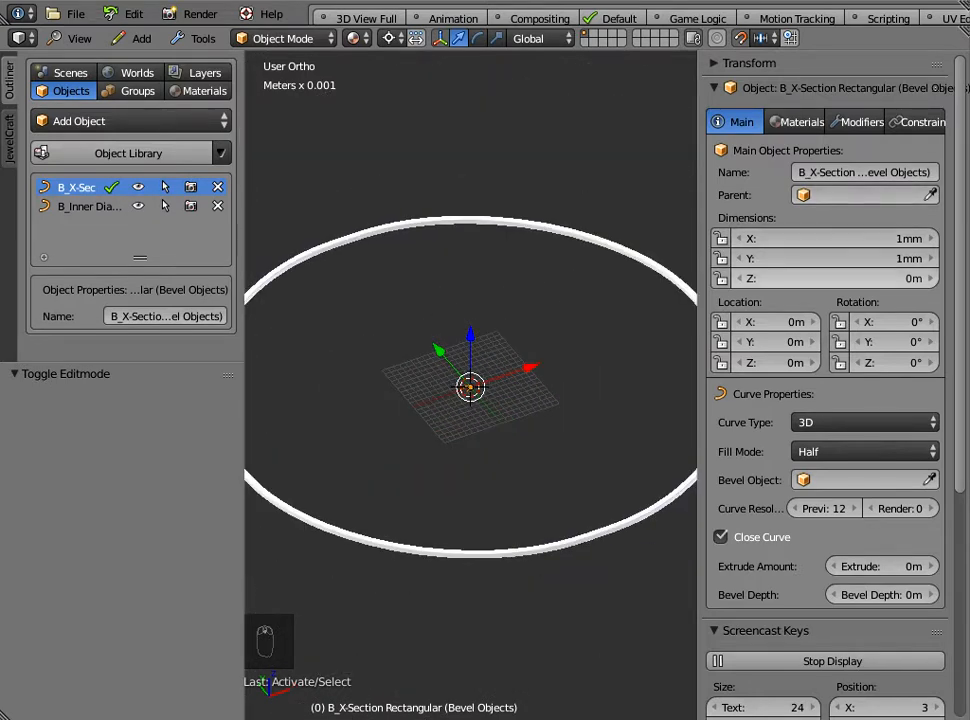
{"action": "left_click_drag", "start_coordinate": [840, 258], "coordinate": [925, 258]}
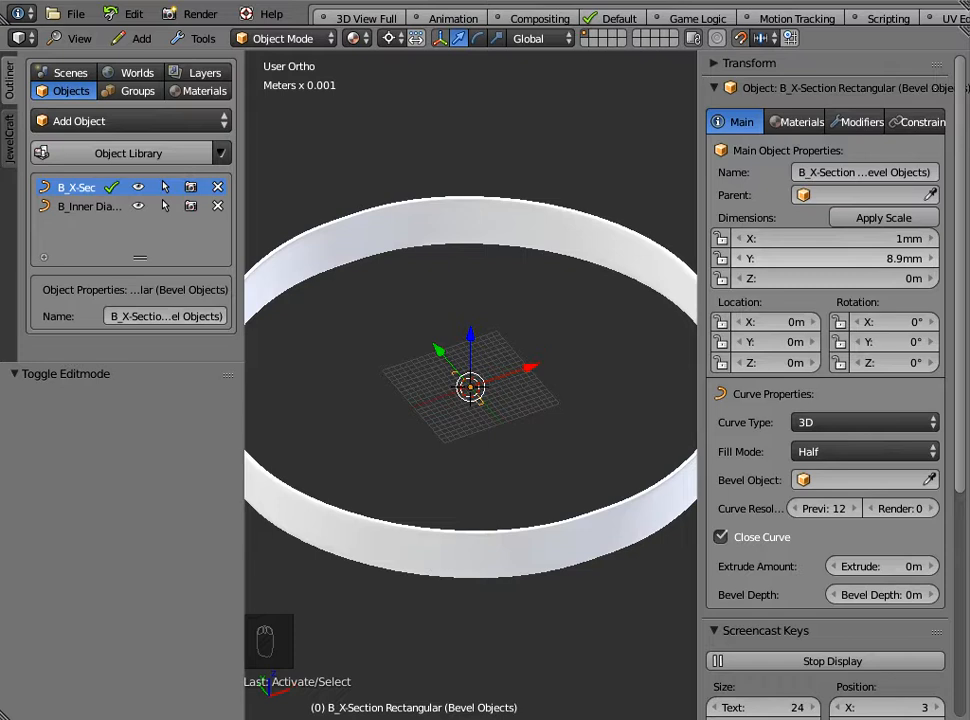
{"action": "left_click", "coordinate": [870, 258]}
{"action": "type", "text": "10"}
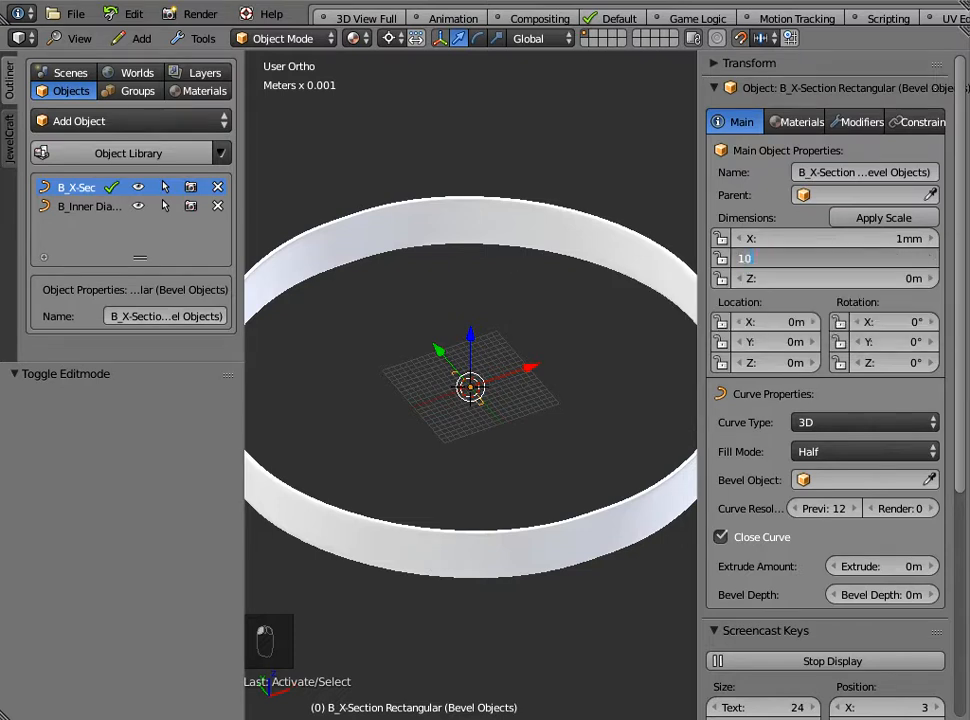
{"action": "type", "text": "mm"}
{"action": "key", "text": "Return"}
{"action": "scroll", "coordinate": [470, 387], "scroll_direction": "down", "scroll_amount": 3}
{"action": "middle_click_drag", "start_coordinate": [470, 390], "coordinate": [470, 460]}
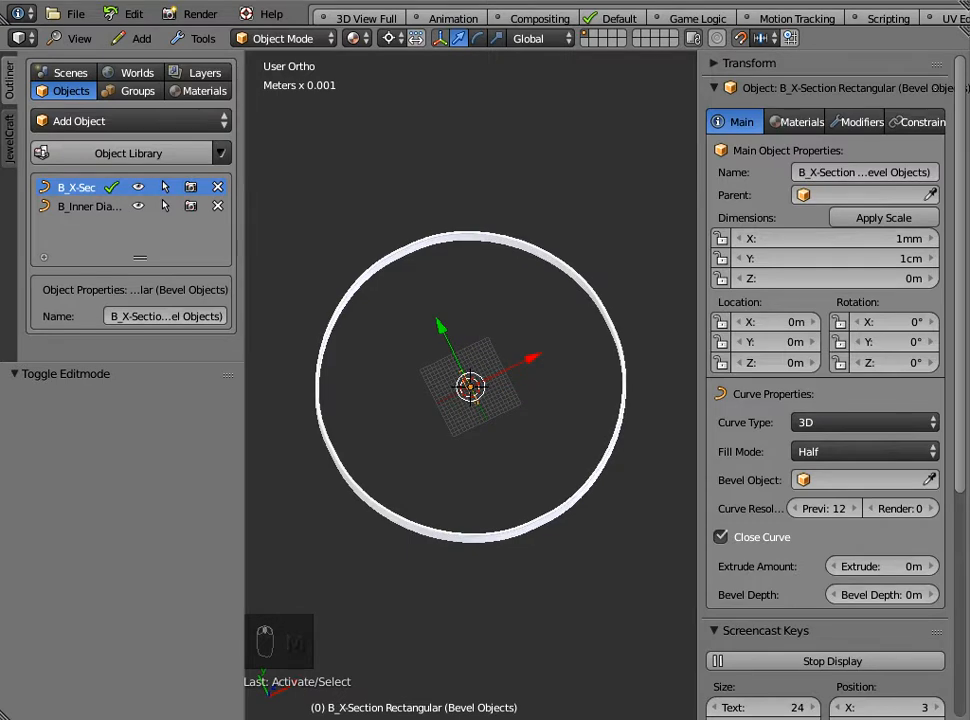
Step: Increase the cross-section profile's X dimension to about 4.05 mm to thicken the band
{"action": "scroll", "coordinate": [470, 387], "scroll_direction": "up", "scroll_amount": 5}
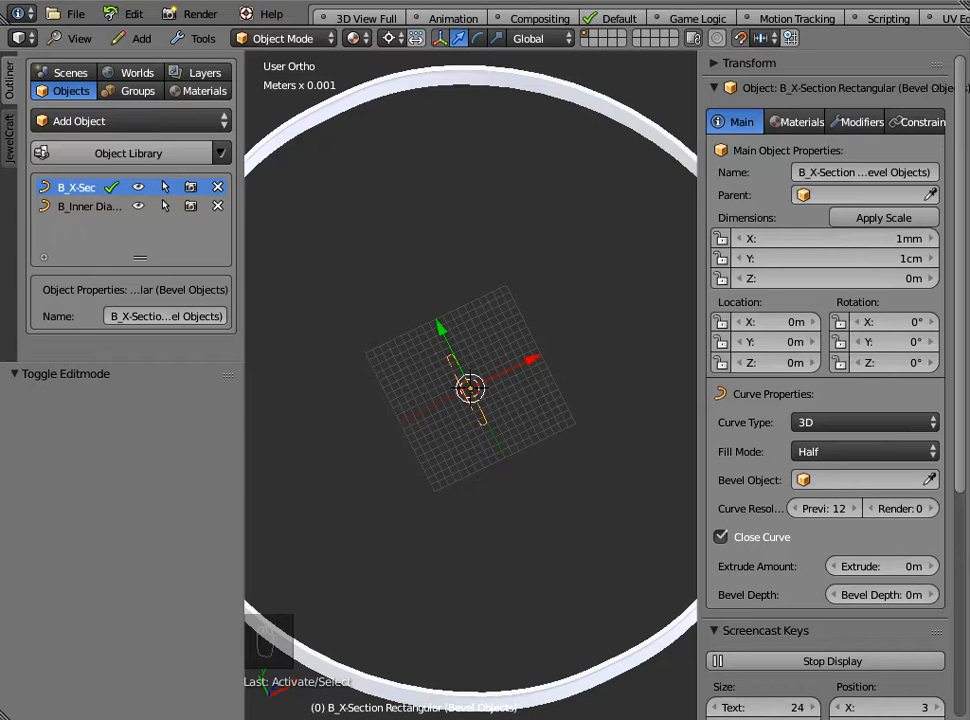
{"action": "left_click_drag", "start_coordinate": [840, 239], "coordinate": [904, 239]}
{"action": "scroll", "coordinate": [470, 388], "scroll_direction": "down", "scroll_amount": 2}
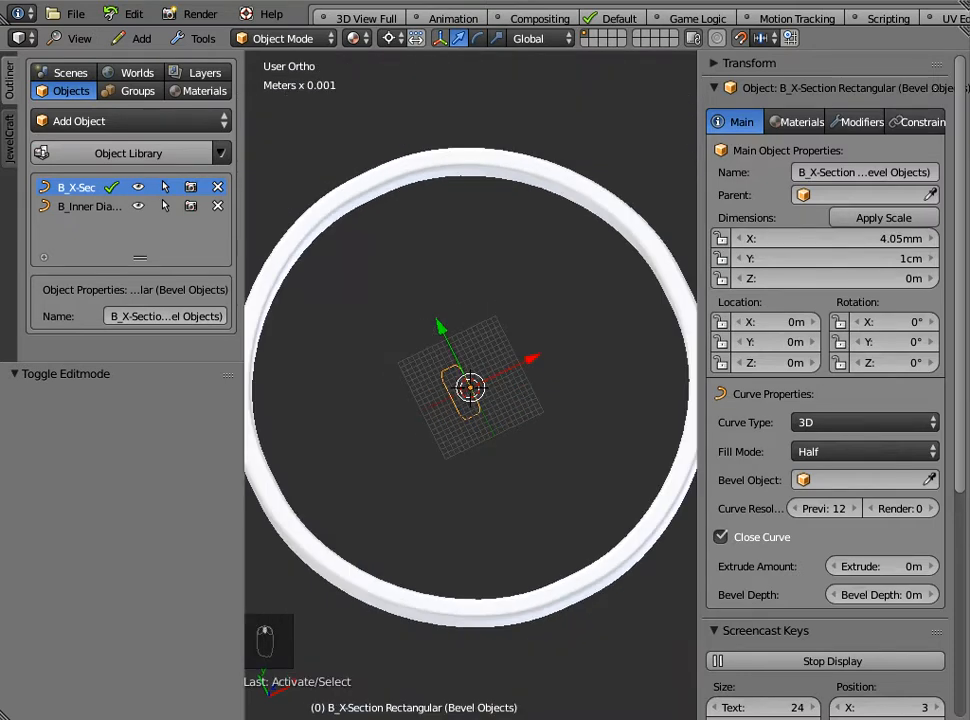
{"action": "middle_click_drag", "start_coordinate": [470, 400], "coordinate": [462, 370]}
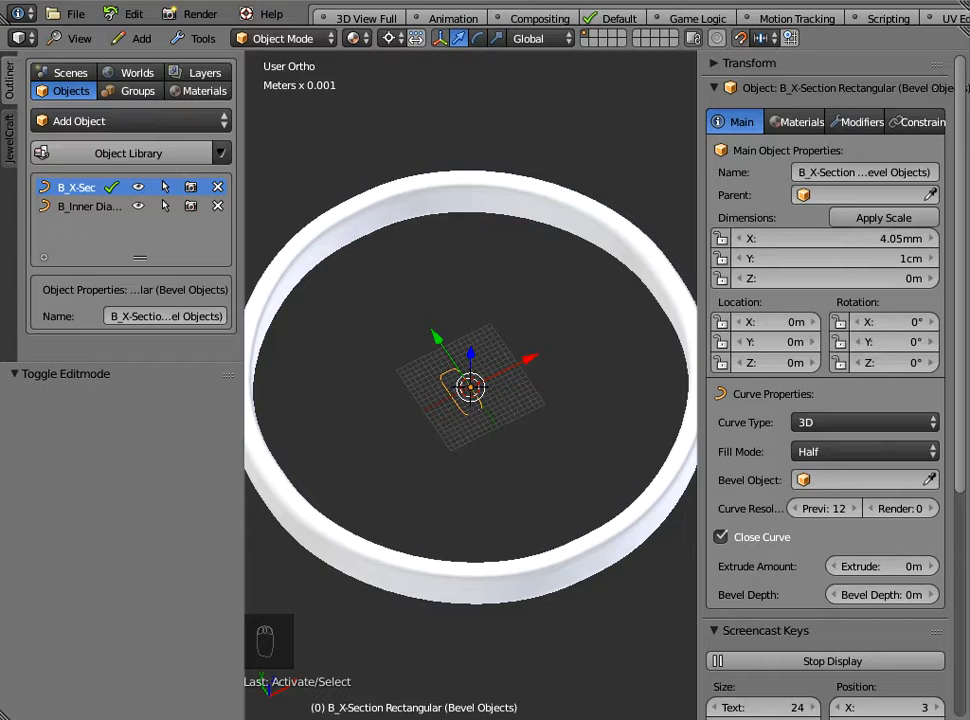
{"action": "left_click", "coordinate": [75, 14]}
{"action": "left_click", "coordinate": [85, 61]}
{"action": "left_click", "coordinate": [908, 85]}
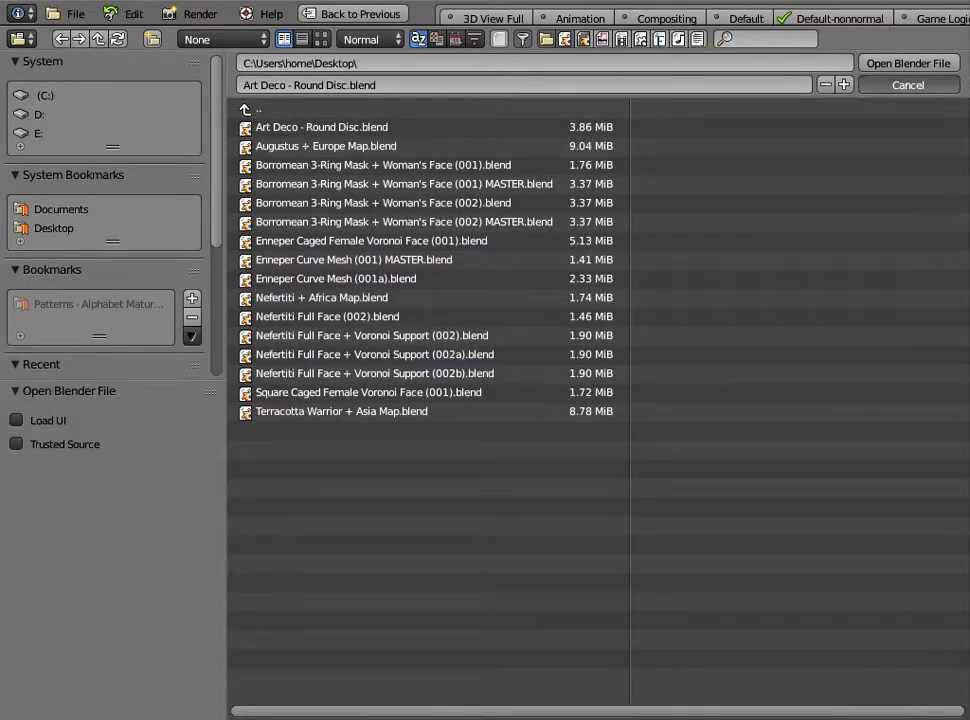
Step: Reload the start-up file for an empty scene and start the Screencast Keys display
{"action": "left_click", "coordinate": [75, 14]}
{"action": "left_click", "coordinate": [79, 37]}
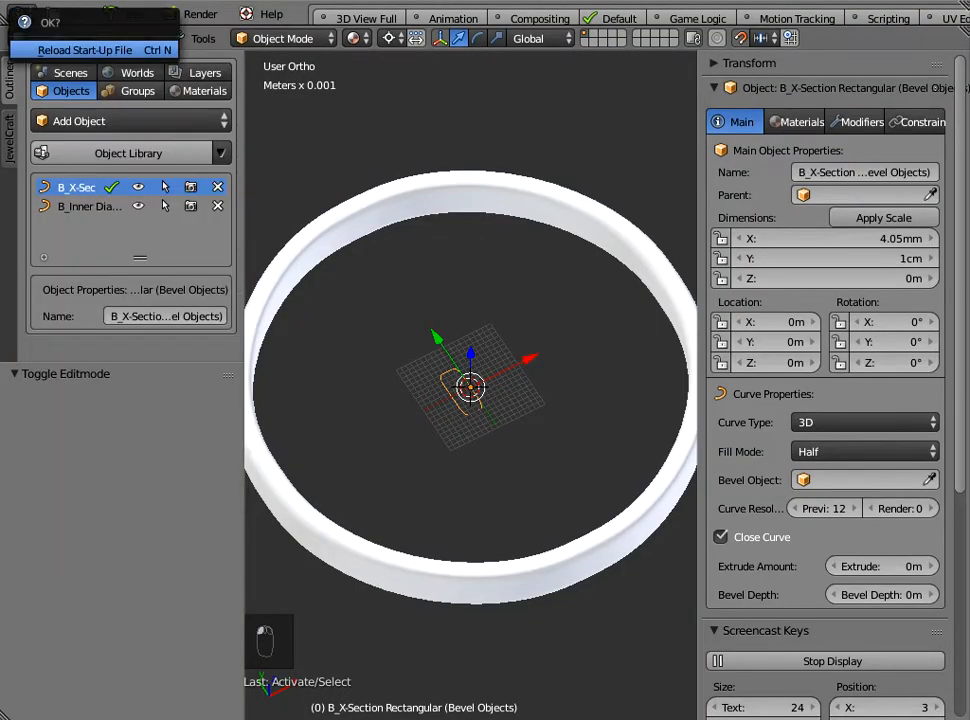
{"action": "left_click", "coordinate": [80, 47]}
{"action": "key", "text": "n"}
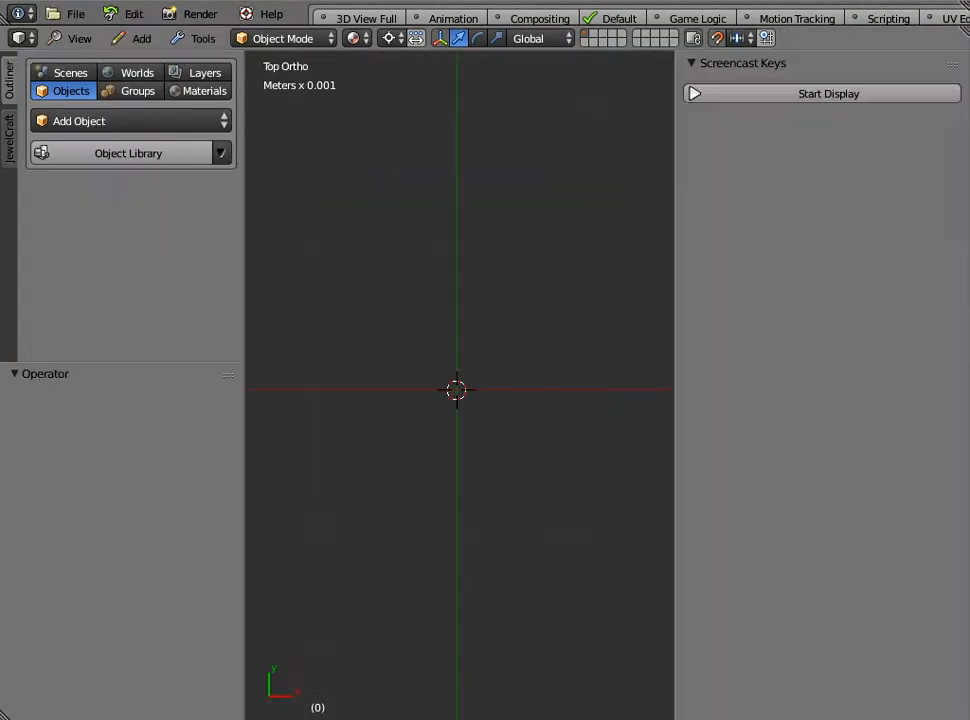
{"action": "left_click", "coordinate": [823, 93]}
{"action": "key", "text": "n"}
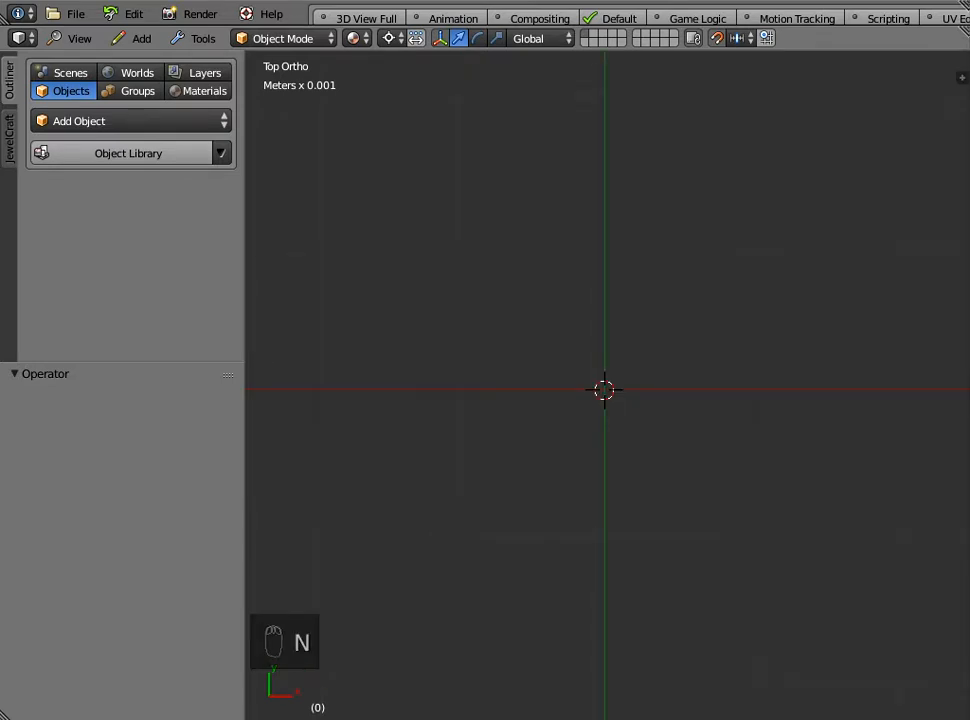
Step: Add Celtic Knot Bracelet 4 Leaf 65mm (002) from the object library's Jewellery - Bracelets category and view it in 3D
{"action": "left_click", "coordinate": [128, 153]}
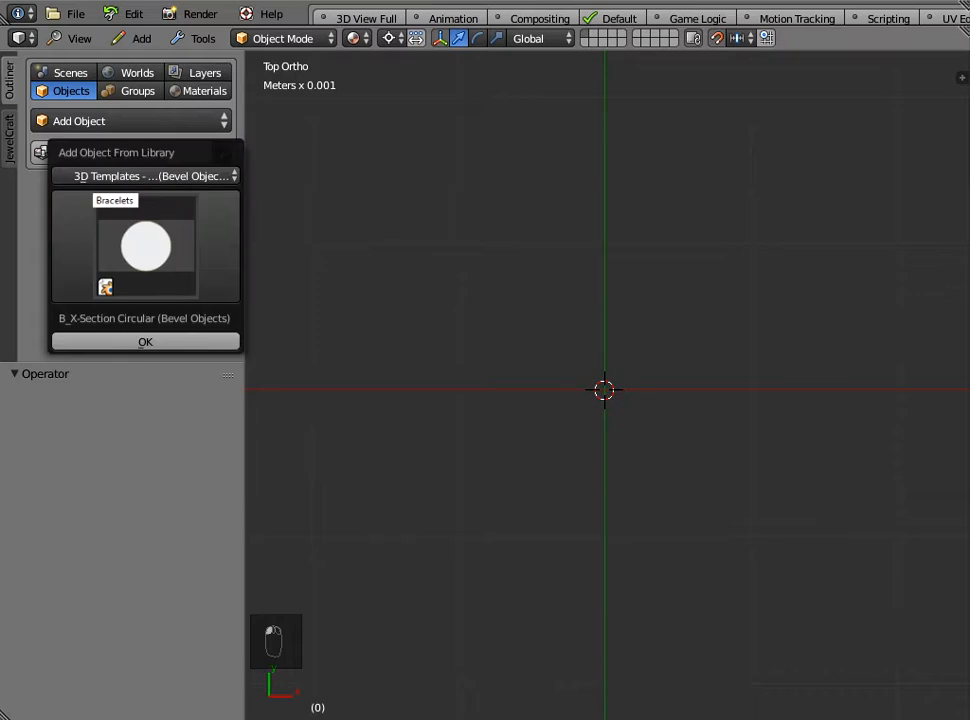
{"action": "left_click", "coordinate": [150, 176]}
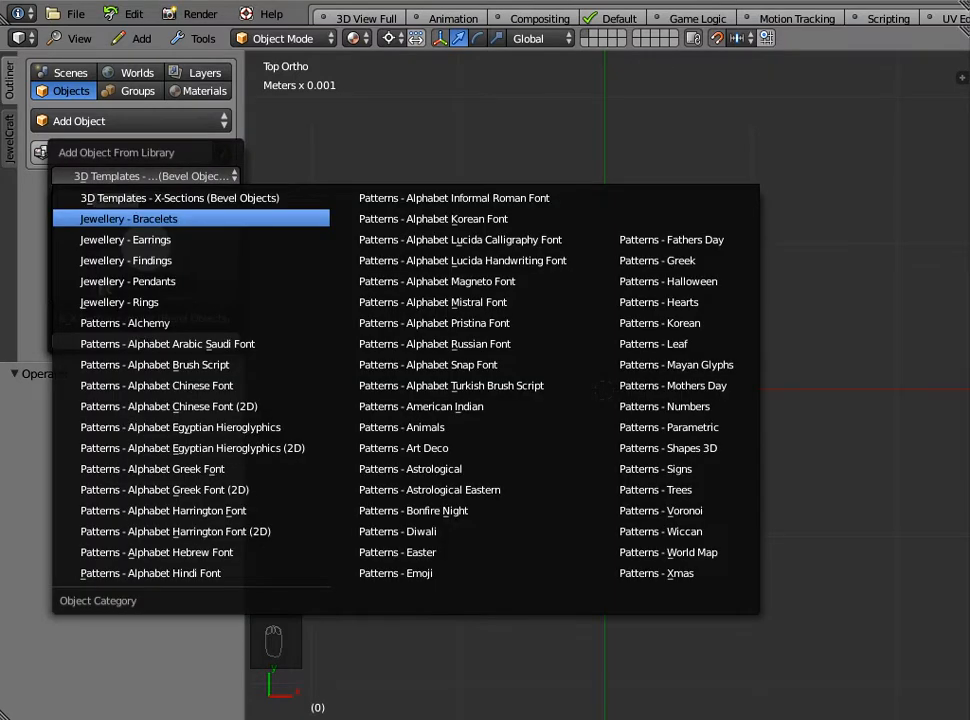
{"action": "left_click", "coordinate": [105, 216]}
{"action": "left_click", "coordinate": [145, 245]}
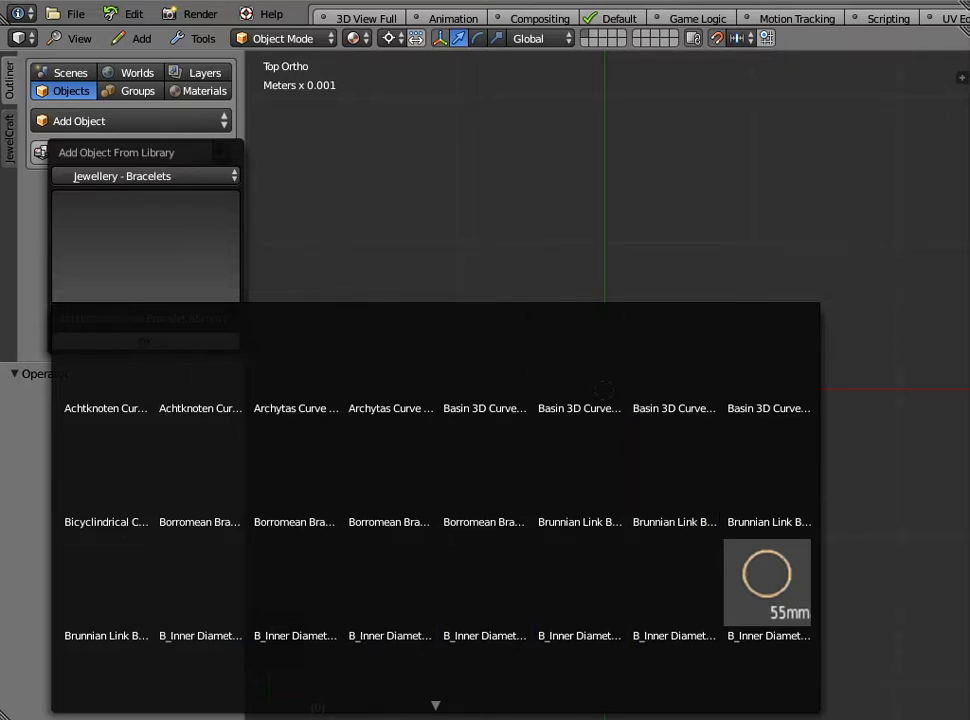
{"action": "scroll", "coordinate": [483, 550], "scroll_direction": "down", "scroll_amount": 3}
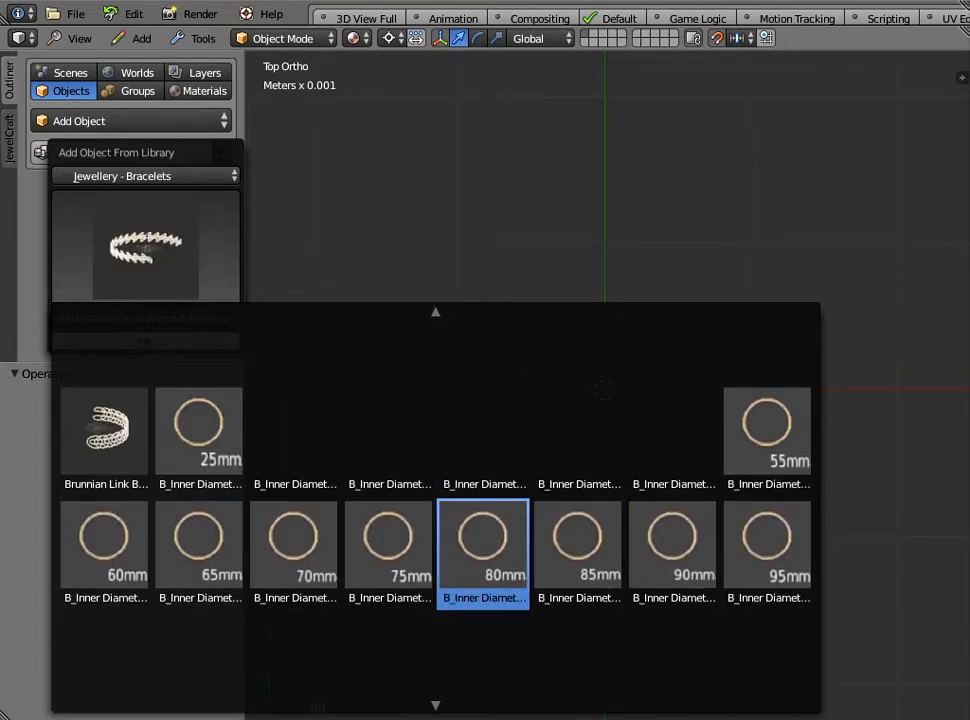
{"action": "scroll", "coordinate": [483, 550], "scroll_direction": "down", "scroll_amount": 4}
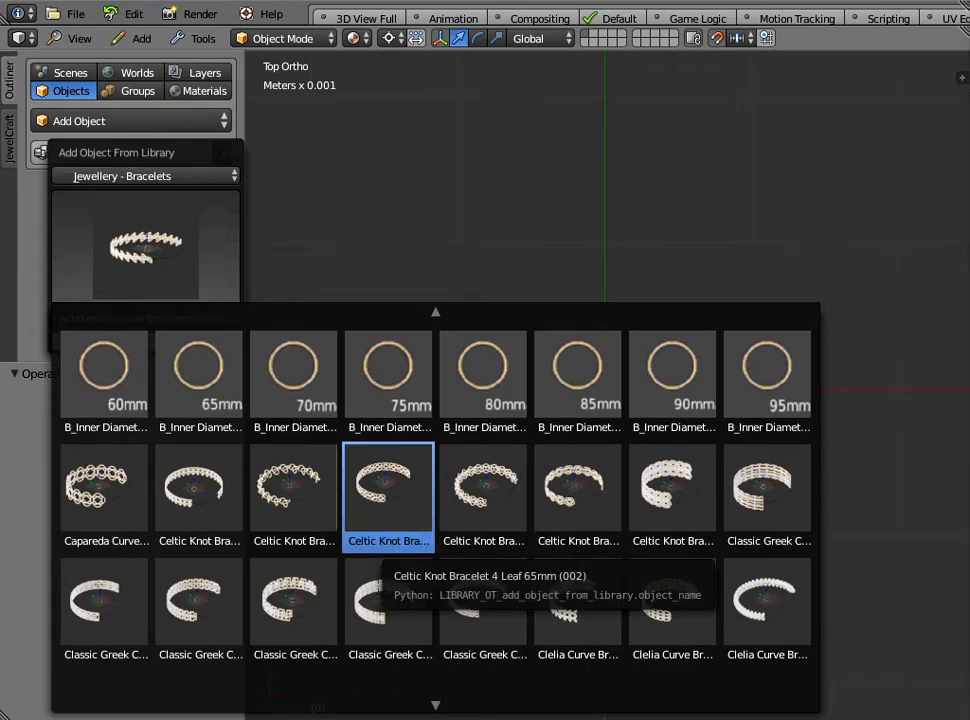
{"action": "left_click", "coordinate": [388, 495]}
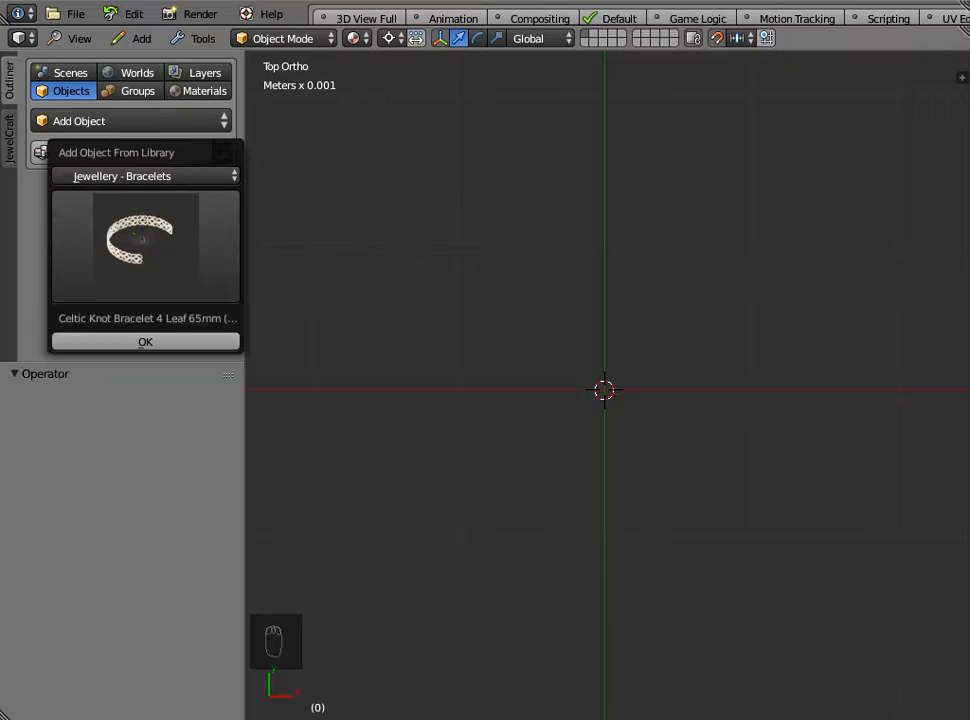
{"action": "left_click", "coordinate": [145, 342]}
{"action": "scroll", "coordinate": [606, 386], "scroll_direction": "down", "scroll_amount": 15}
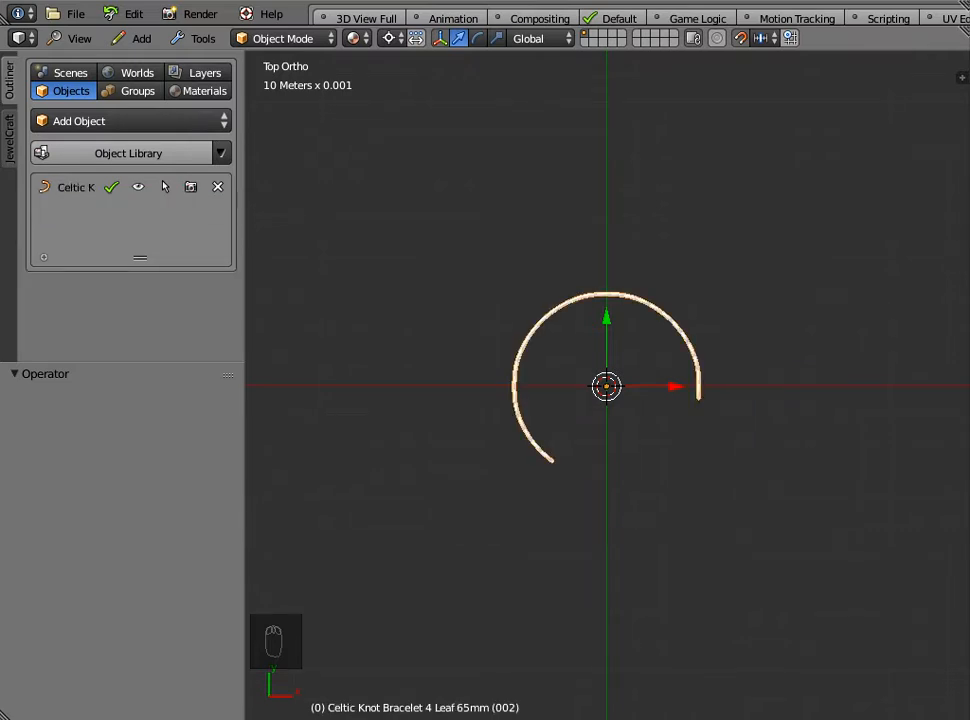
{"action": "middle_click_drag", "start_coordinate": [606, 400], "coordinate": [672, 312]}
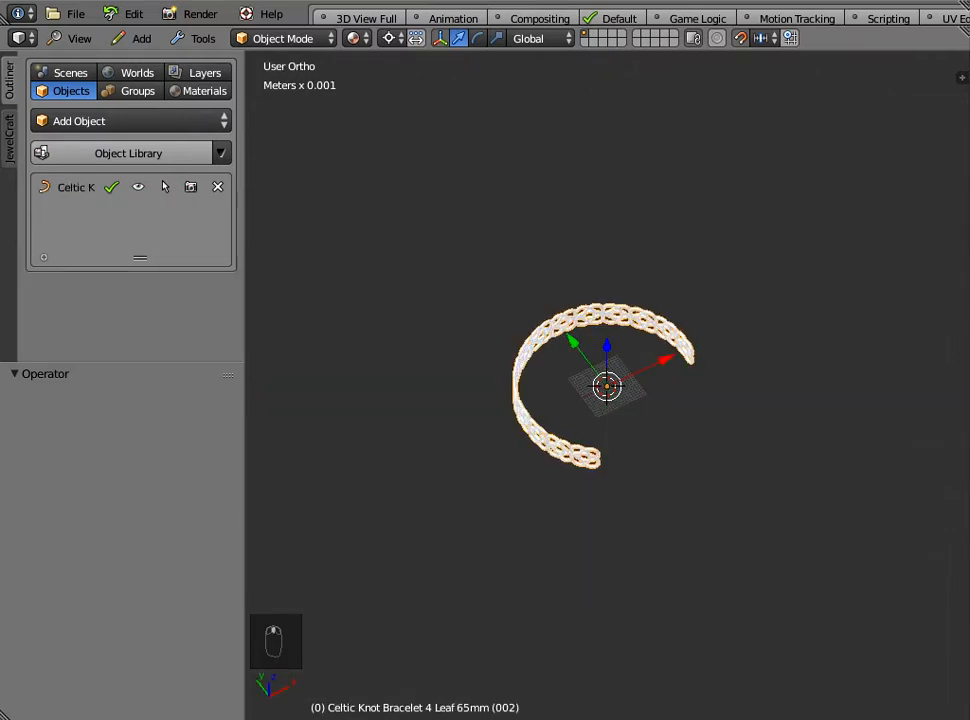
{"action": "scroll", "coordinate": [606, 386], "scroll_direction": "up", "scroll_amount": 3}
{"action": "middle_click_drag", "start_coordinate": [606, 400], "coordinate": [672, 358]}
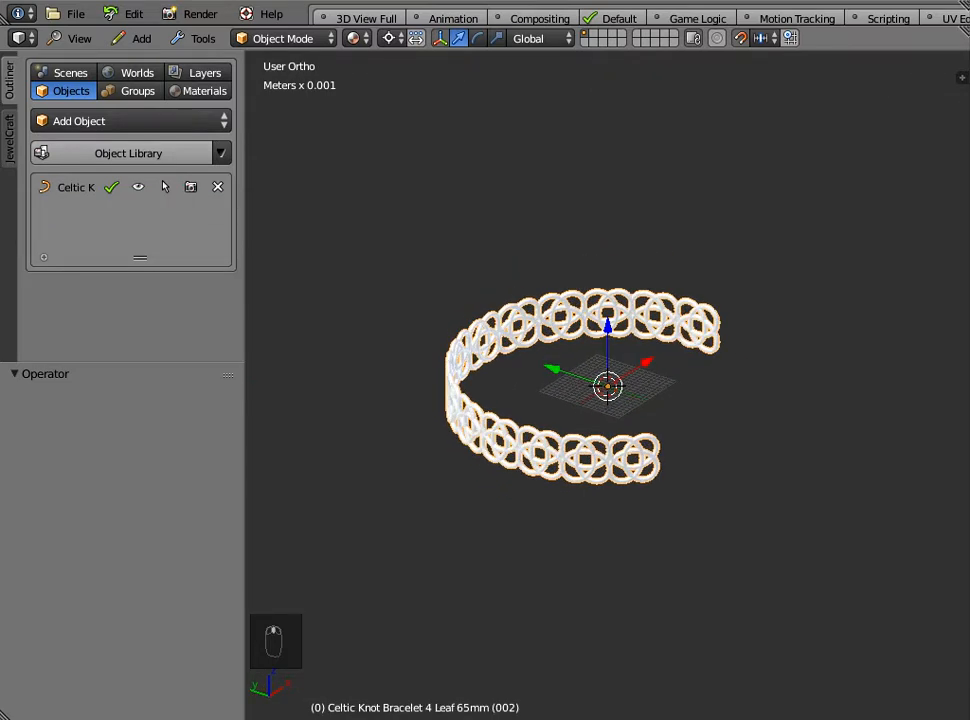
Step: Show the Celtic knot bracelet's modifiers and collapse their expanded settings and the Screencast Keys settings
{"action": "key", "text": "n"}
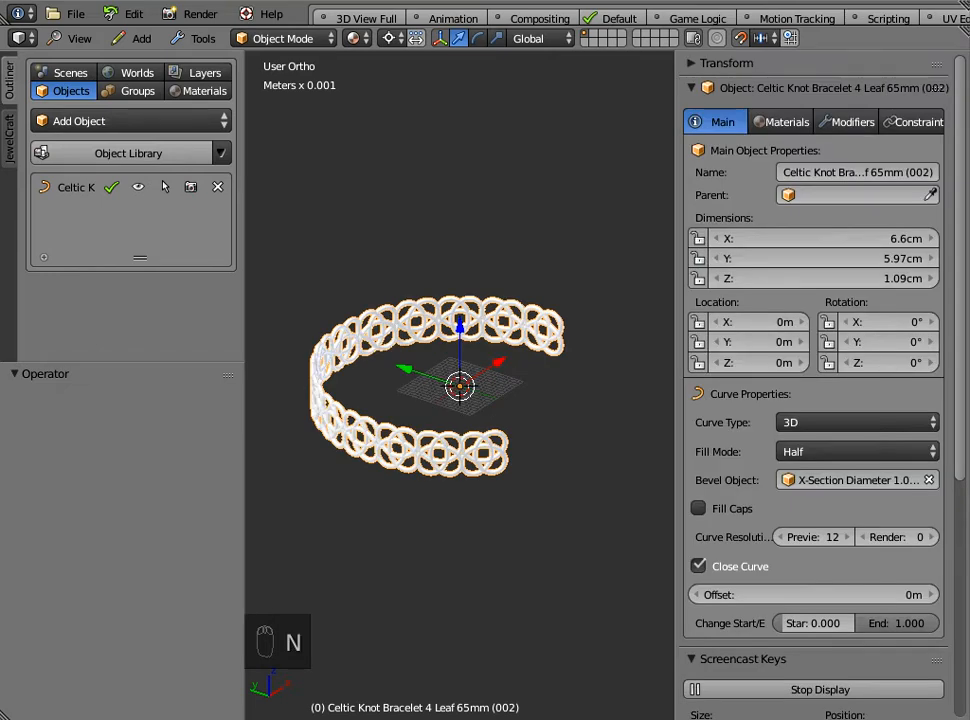
{"action": "left_click", "coordinate": [848, 121]}
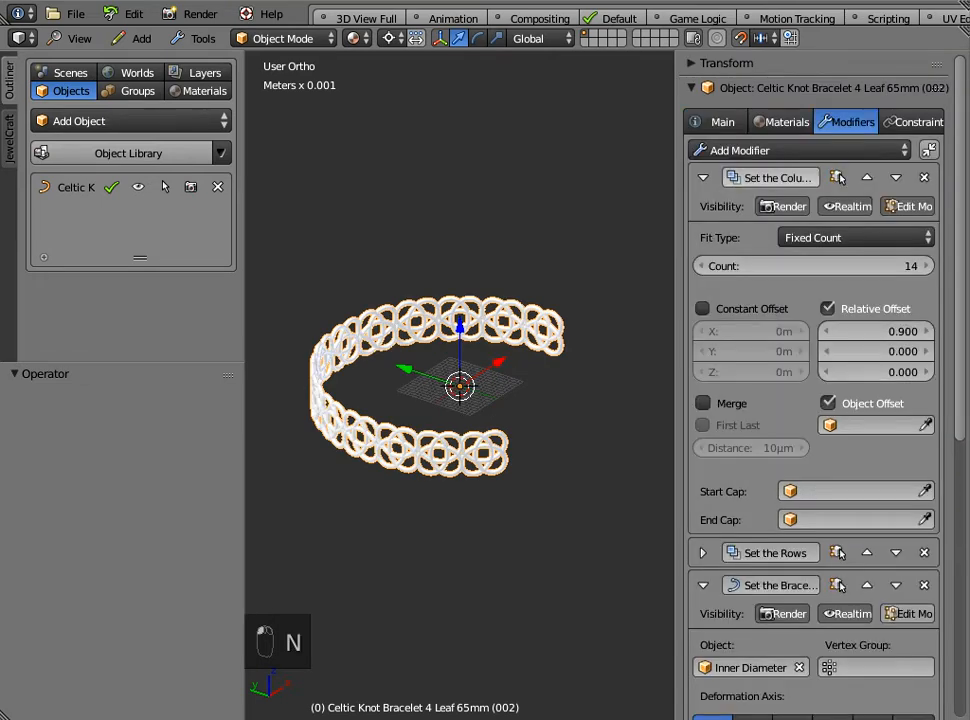
{"action": "left_click", "coordinate": [703, 178]}
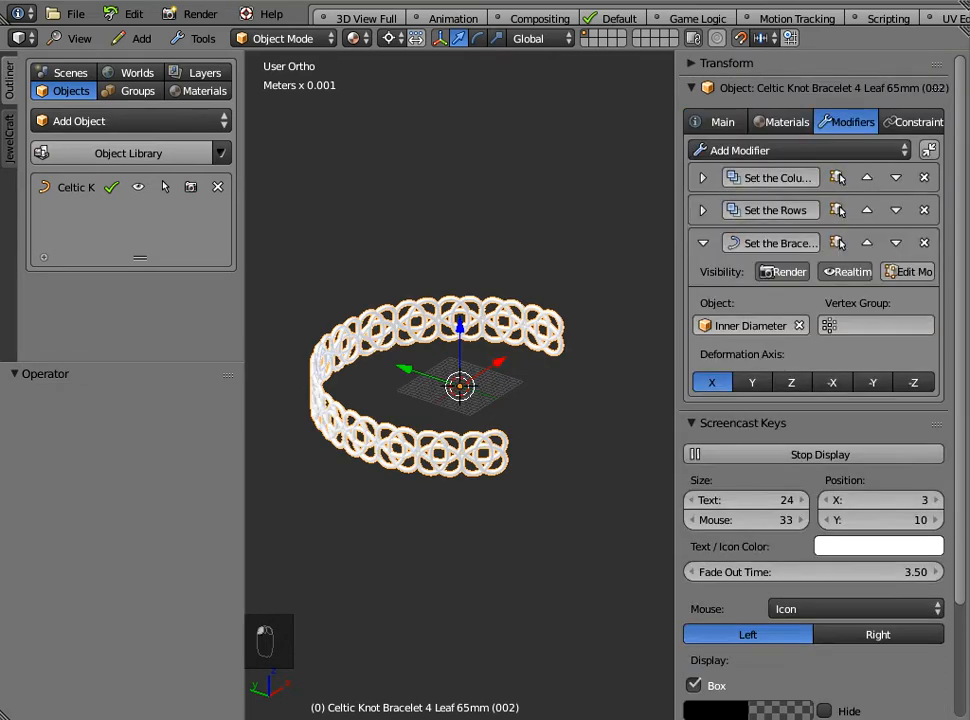
{"action": "left_click", "coordinate": [703, 243]}
{"action": "left_click", "coordinate": [691, 284]}
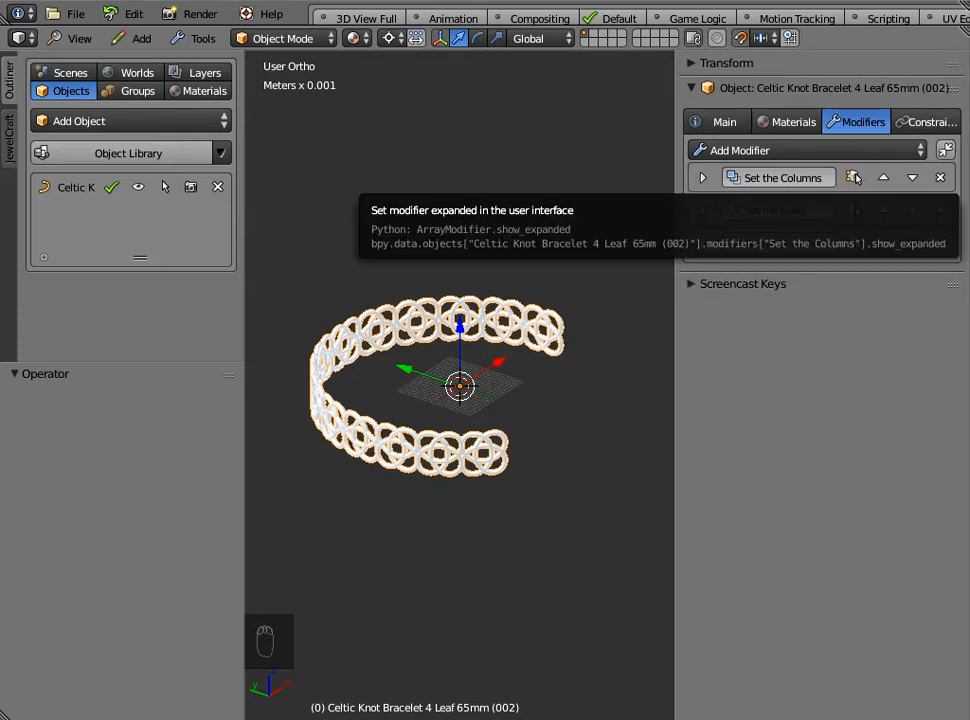
Step: Examine the bracelet's Set the Columns, Set the Rows and curve modifiers, including the objects available for the curve modifier
{"action": "left_click", "coordinate": [703, 178]}
{"action": "left_click", "coordinate": [703, 178]}
{"action": "left_click", "coordinate": [703, 210]}
{"action": "left_click", "coordinate": [703, 210]}
{"action": "left_click", "coordinate": [703, 243]}
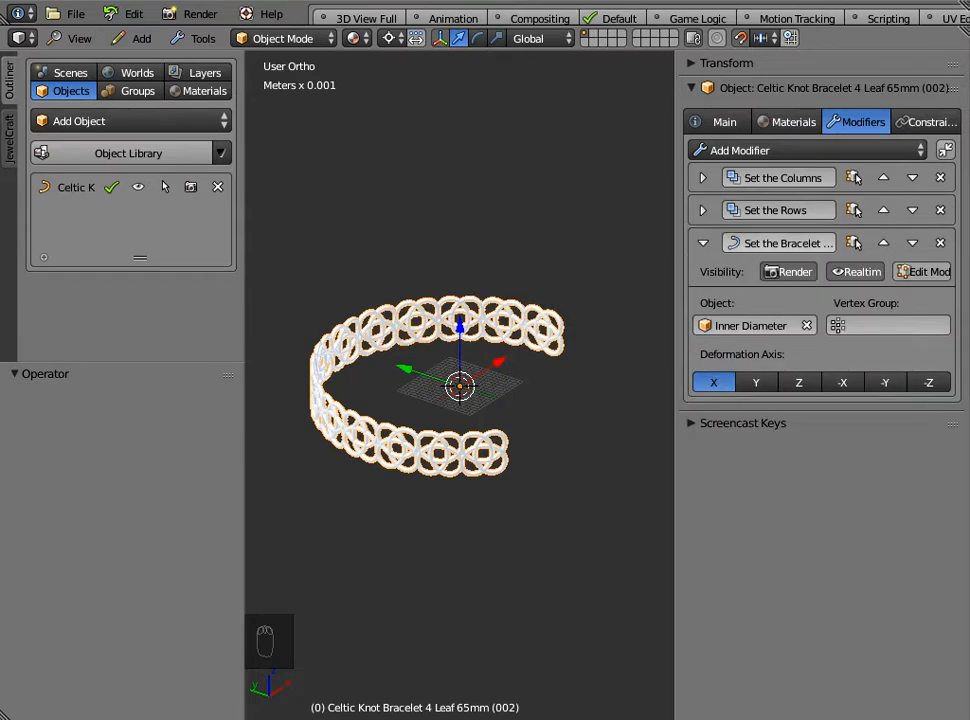
{"action": "scroll", "coordinate": [460, 385], "scroll_direction": "down", "scroll_amount": 3}
{"action": "middle_click_drag", "start_coordinate": [460, 385], "coordinate": [440, 432]}
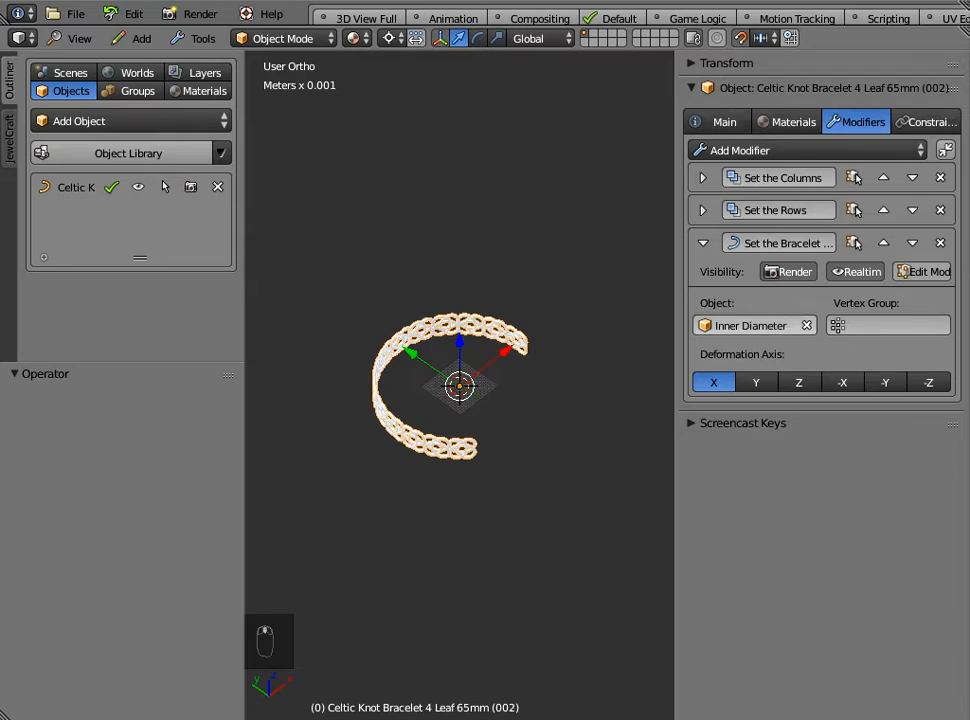
{"action": "left_click", "coordinate": [750, 325]}
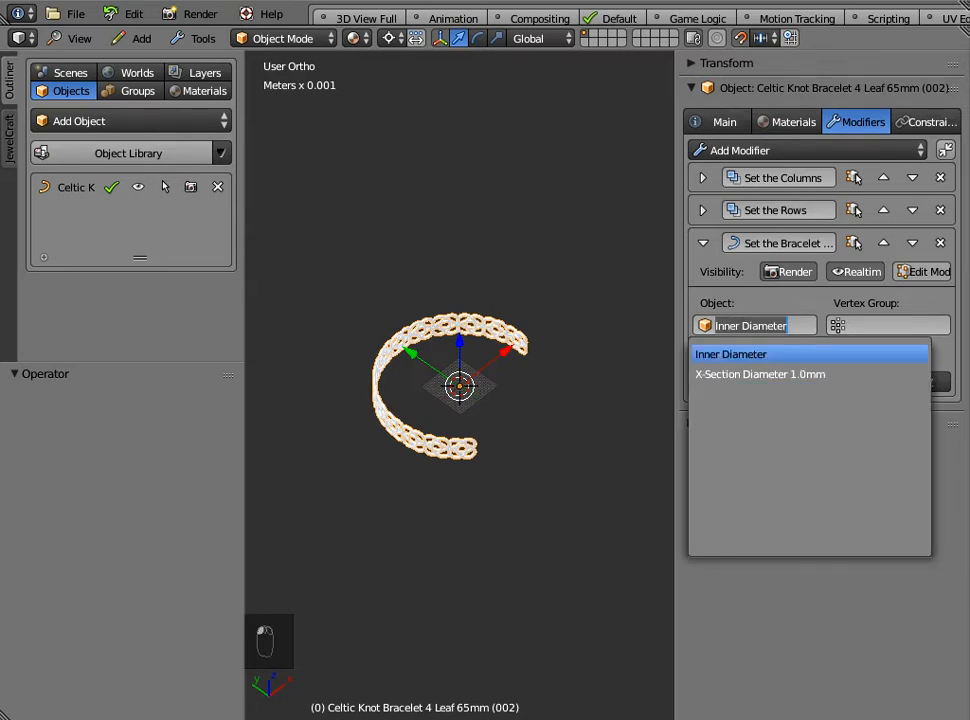
{"action": "key", "text": "Return"}
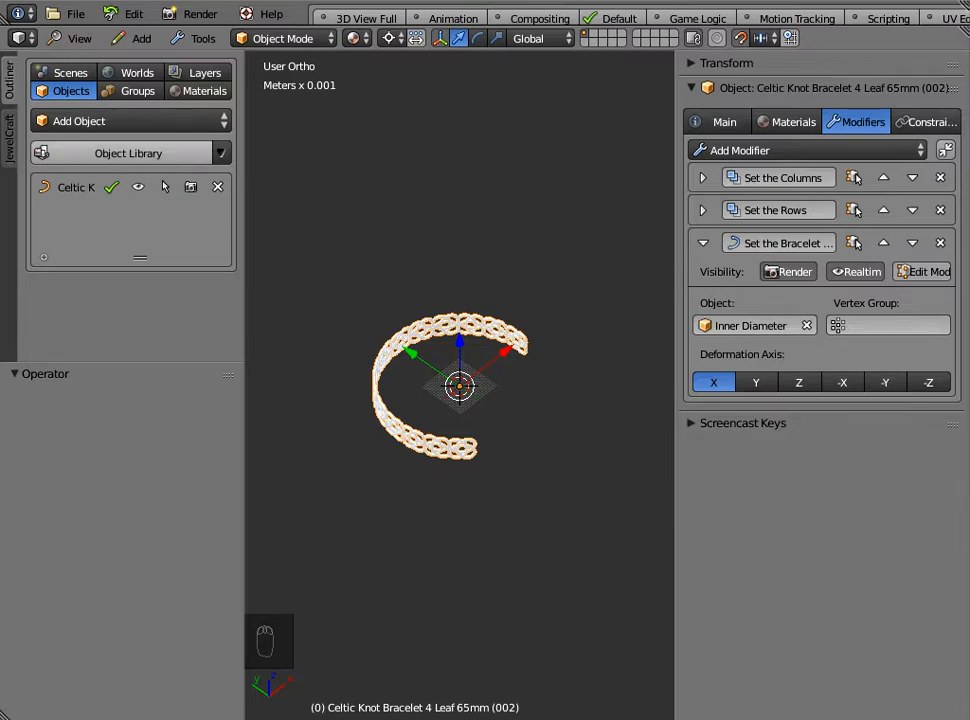
Step: Add B_Inner Diameter 80mm from the object library's Jewellery - Bracelets category
{"action": "left_click", "coordinate": [125, 153]}
{"action": "left_click", "coordinate": [130, 178]}
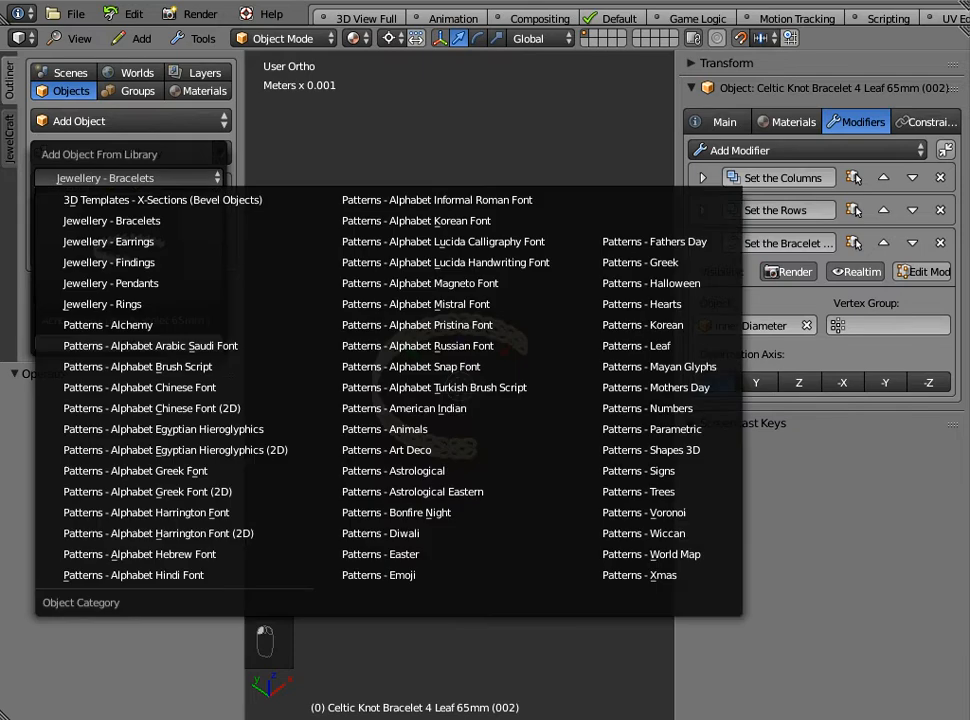
{"action": "left_click", "coordinate": [150, 220]}
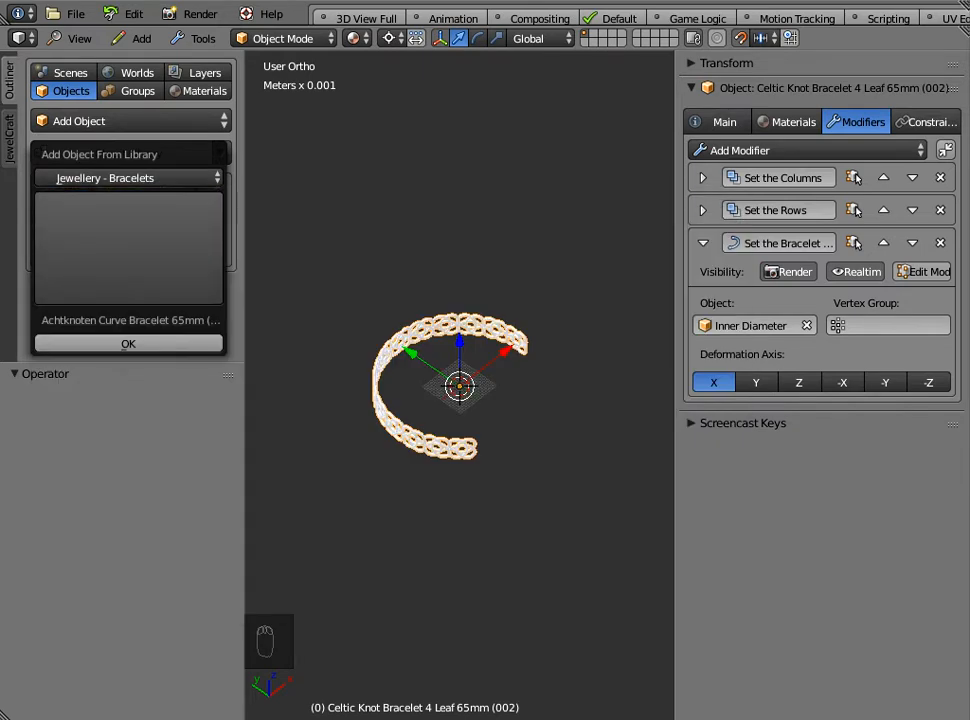
{"action": "left_click", "coordinate": [130, 245]}
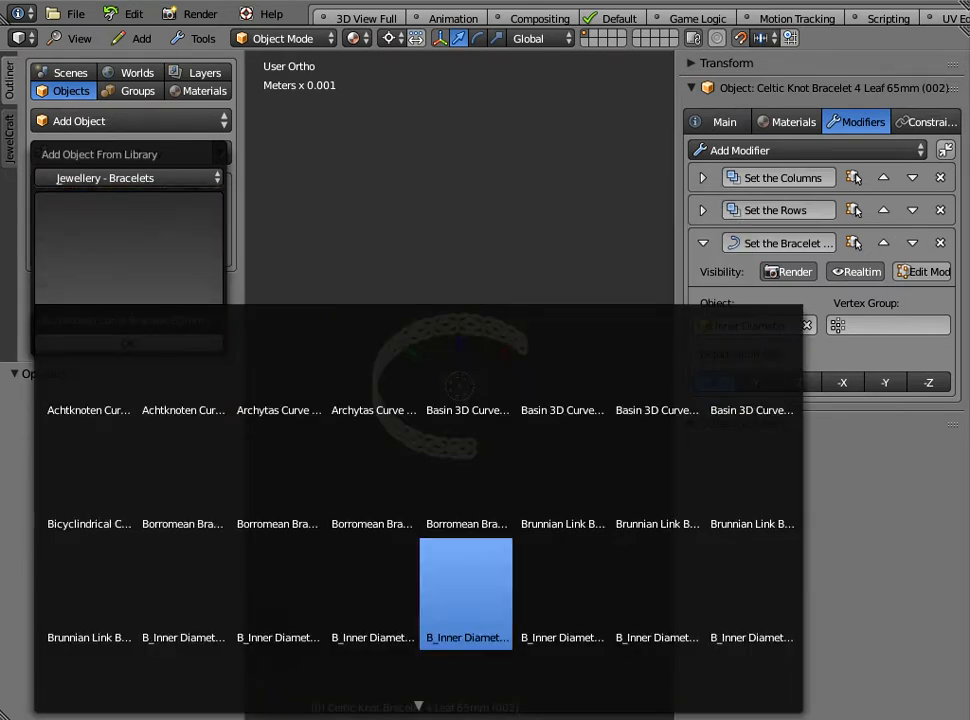
{"action": "scroll", "coordinate": [466, 590], "scroll_direction": "down", "scroll_amount": 3}
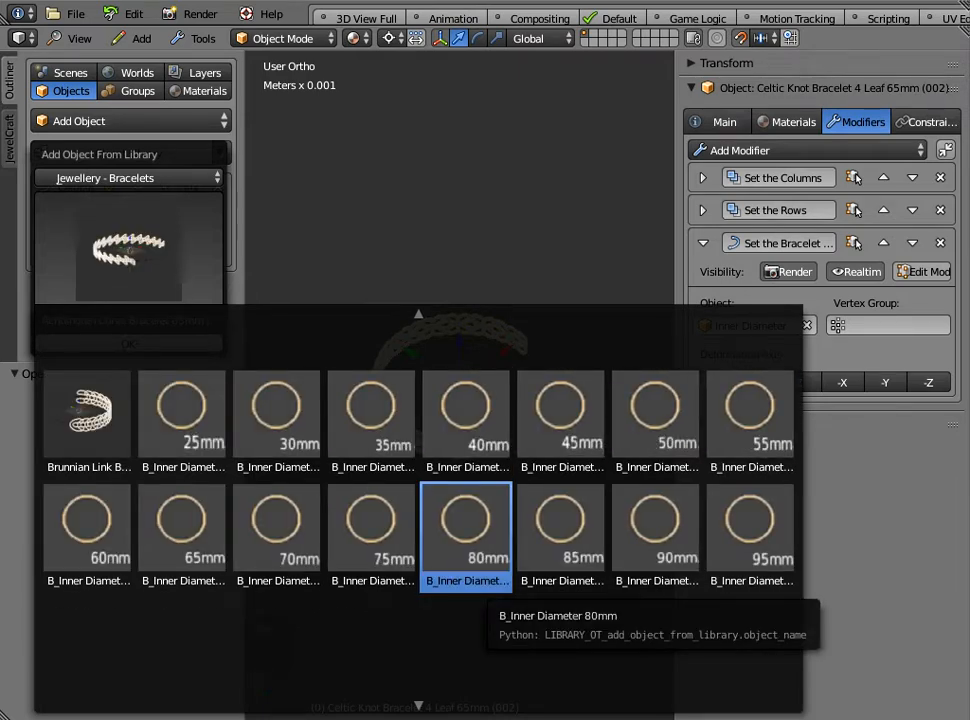
{"action": "left_click", "coordinate": [466, 540]}
{"action": "left_click", "coordinate": [128, 343]}
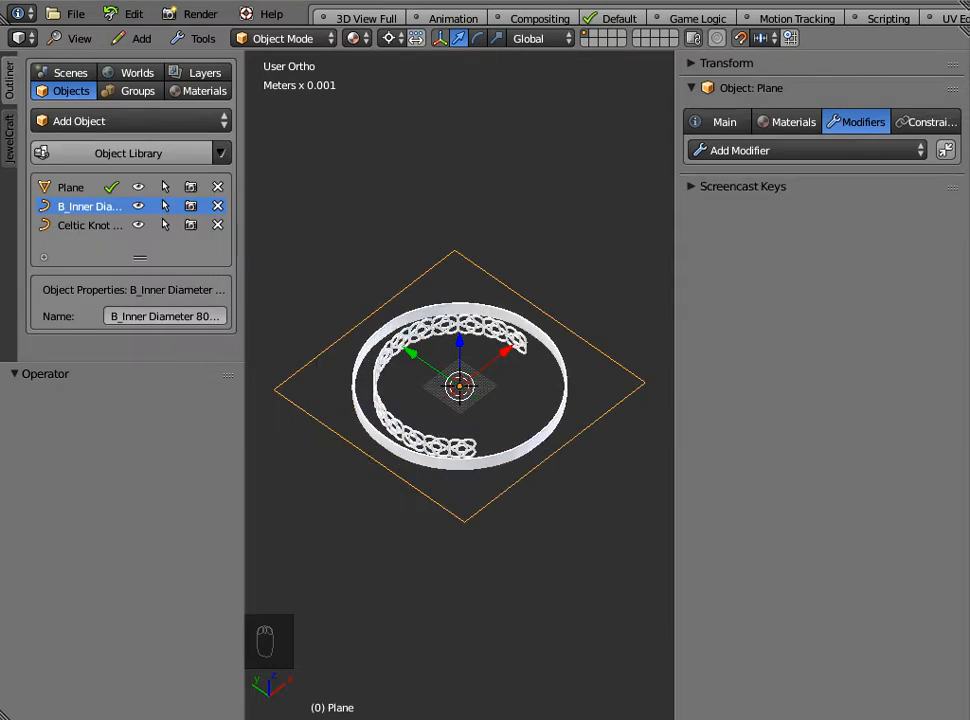
Step: Delete the plane and clear the B1 X-Section 1mm x 6mm bevel object from the B_Inner Diameter 80mm circle
{"action": "left_click", "coordinate": [128, 343]}
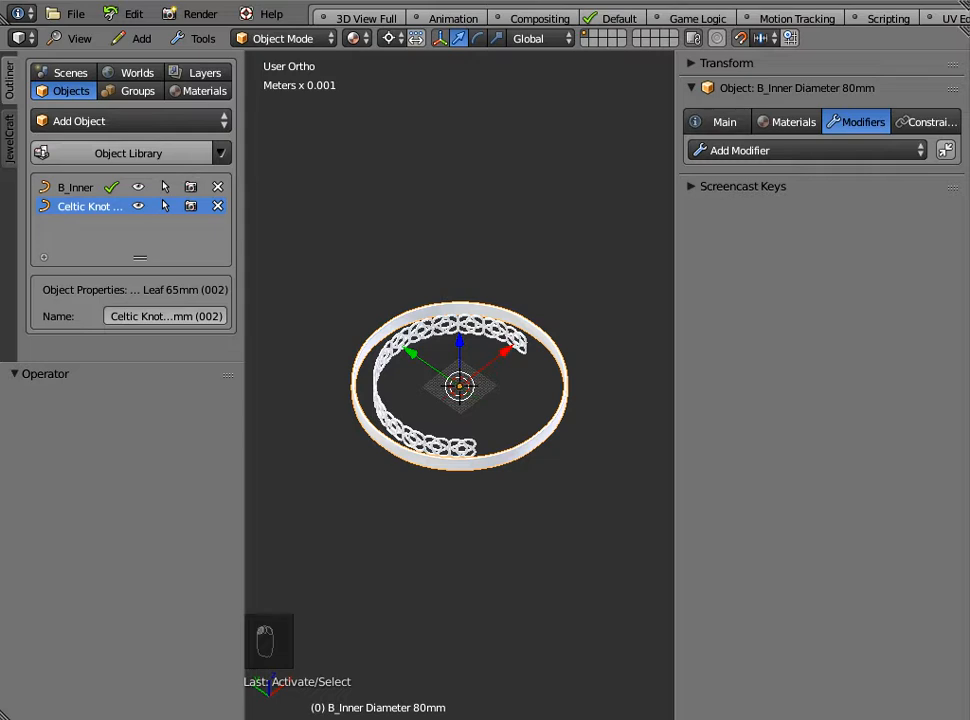
{"action": "left_click", "coordinate": [724, 121]}
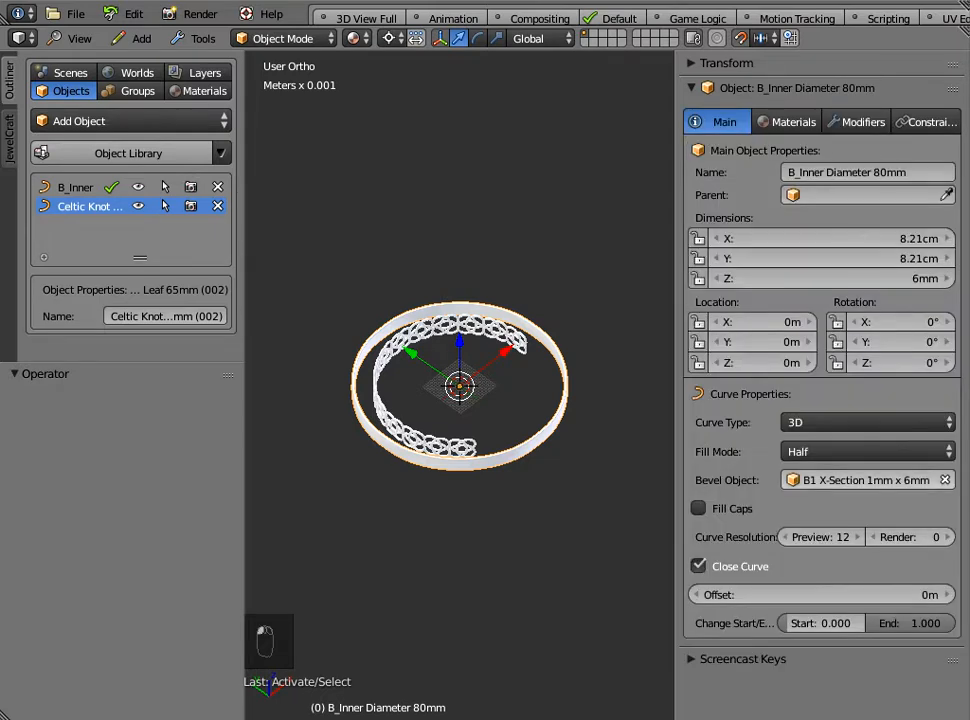
{"action": "left_click", "coordinate": [944, 480]}
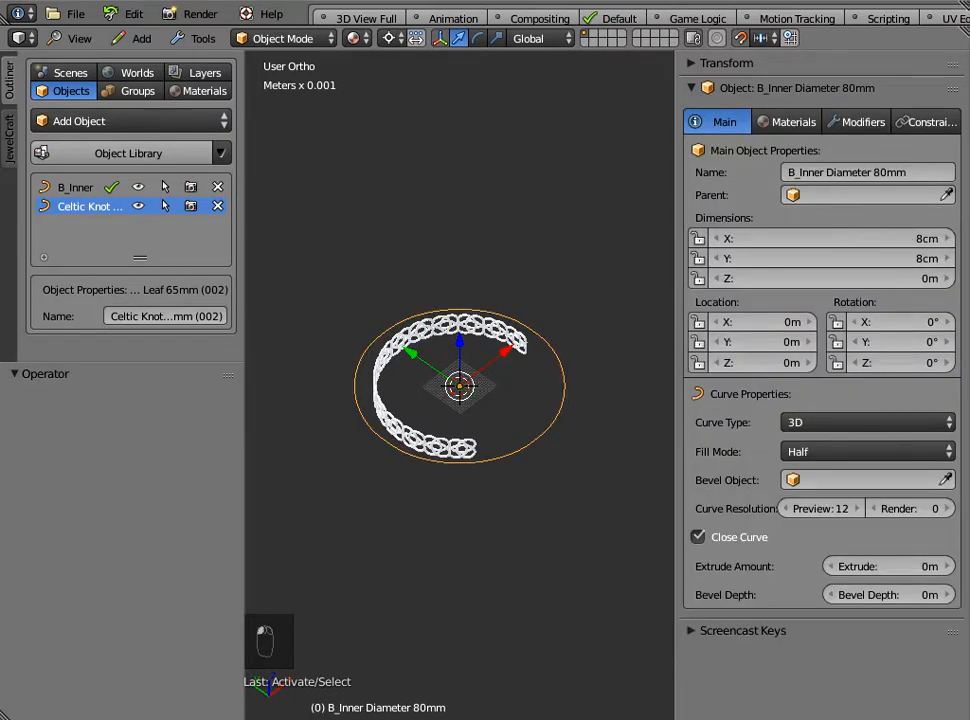
{"action": "scroll", "coordinate": [460, 385], "scroll_direction": "up", "scroll_amount": 2}
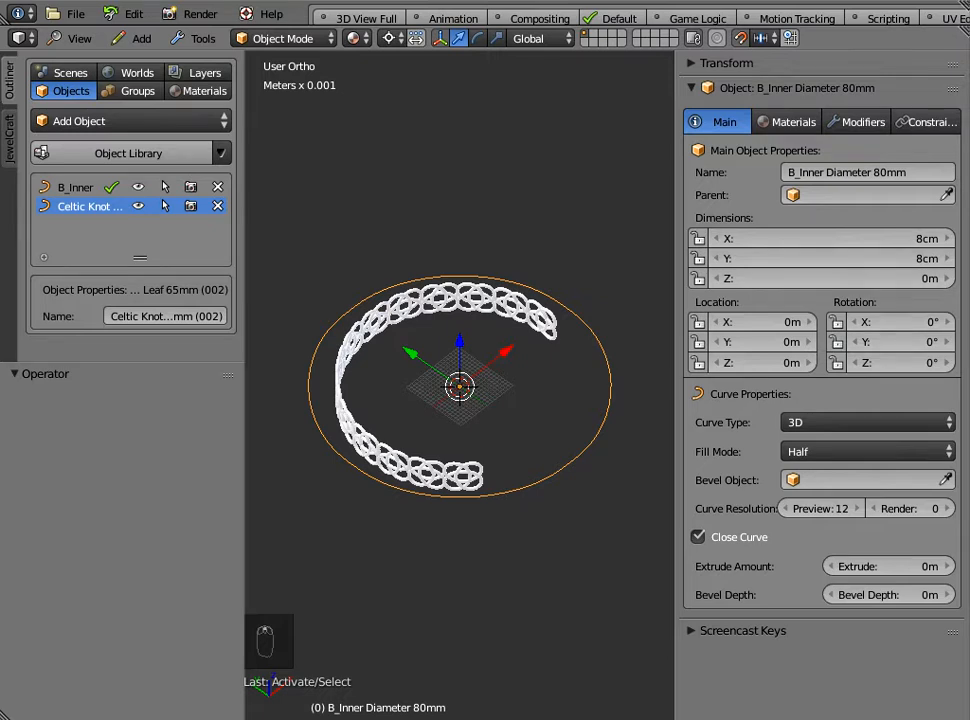
{"action": "left_click", "coordinate": [460, 385]}
{"action": "left_click", "coordinate": [470, 475]}
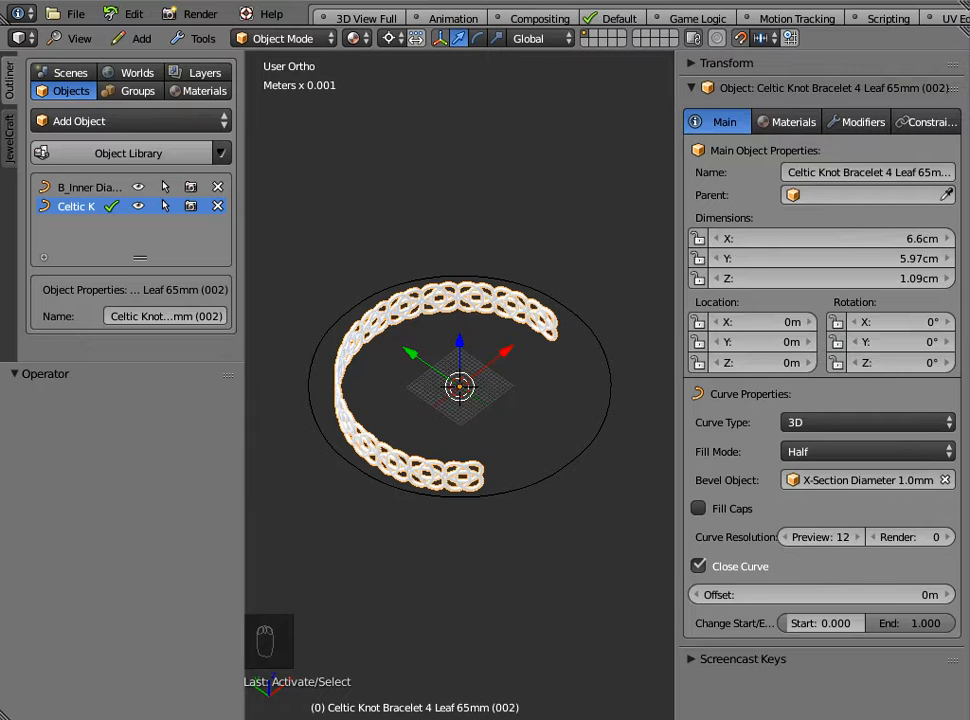
{"action": "left_click", "coordinate": [470, 496]}
{"action": "left_click_drag", "start_coordinate": [470, 496], "coordinate": [432, 490]}
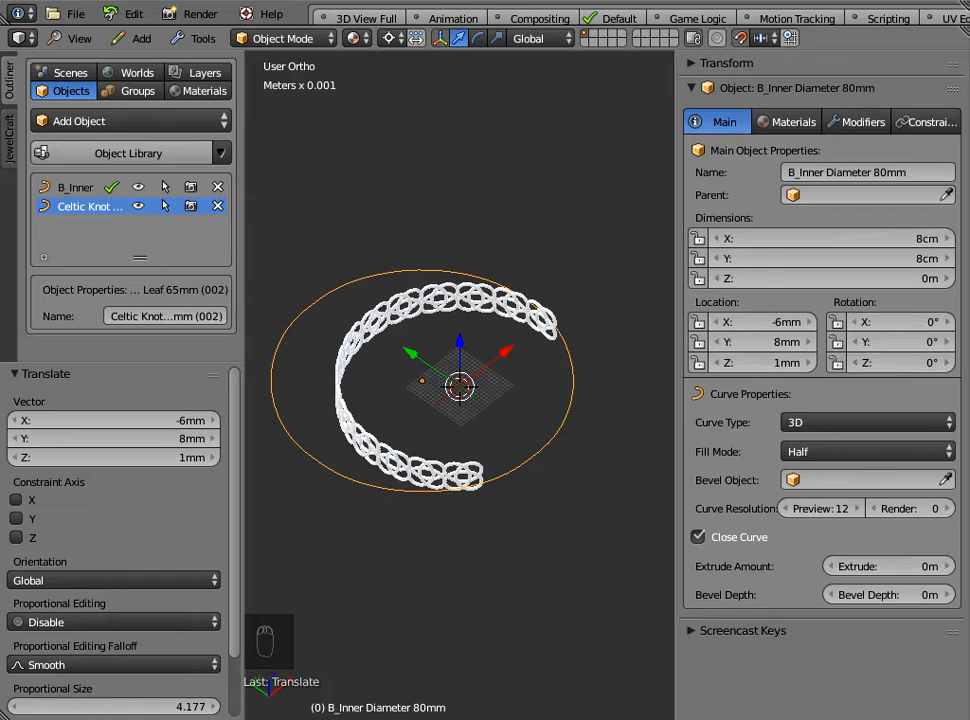
{"action": "key", "text": "ctrl+z"}
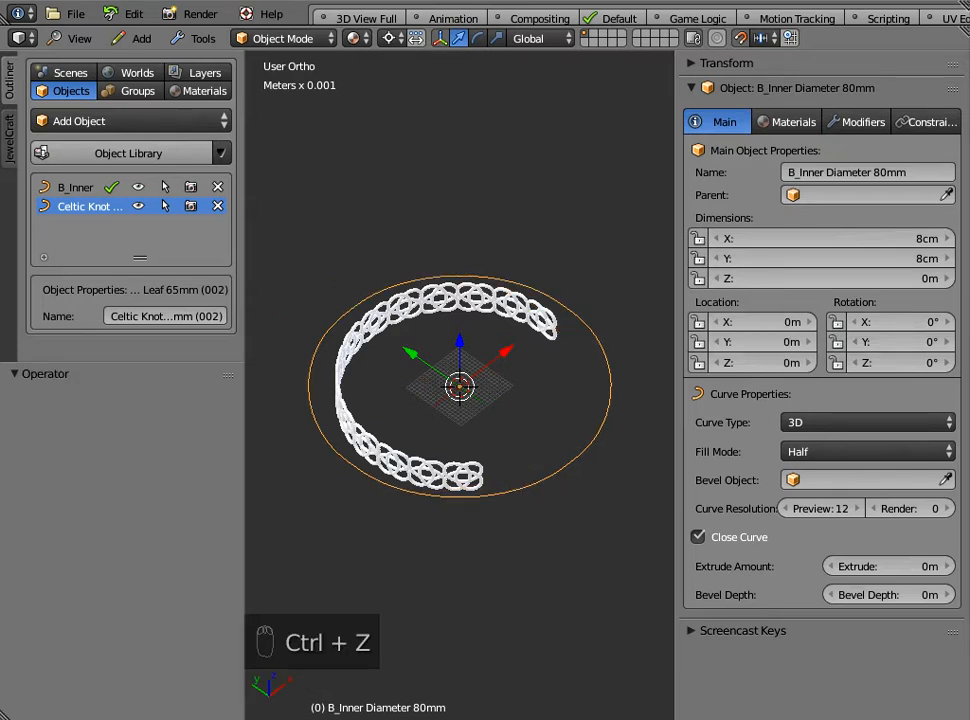
Step: Set the Celtic knot bracelet's curve modifier object to B_Inner Diameter 80mm and collapse that modifier's settings
{"action": "right_click", "coordinate": [428, 473]}
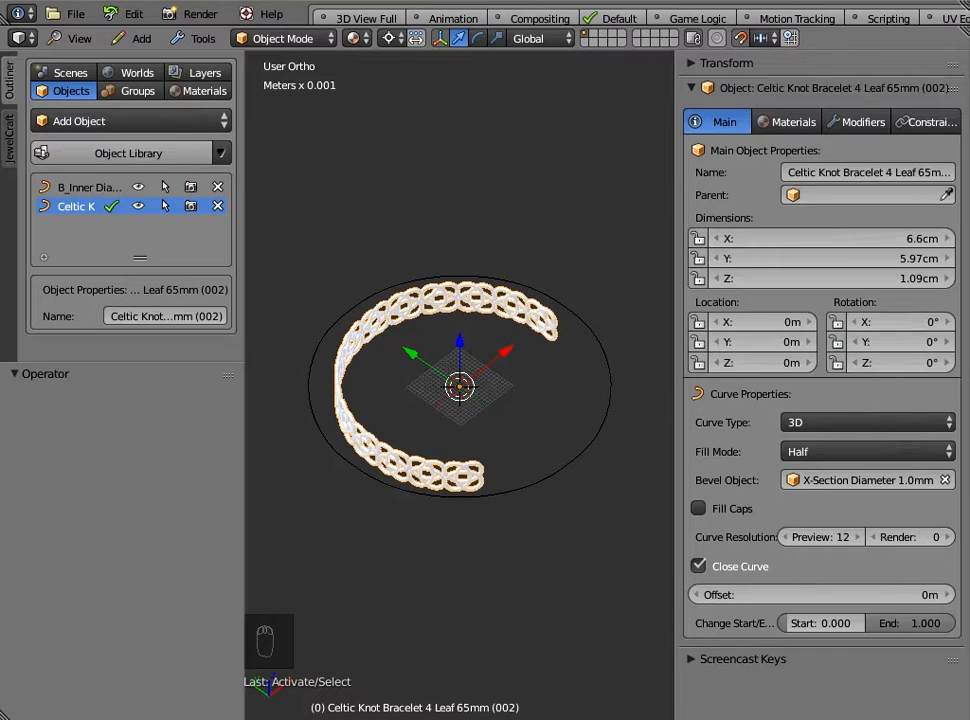
{"action": "left_click", "coordinate": [857, 122]}
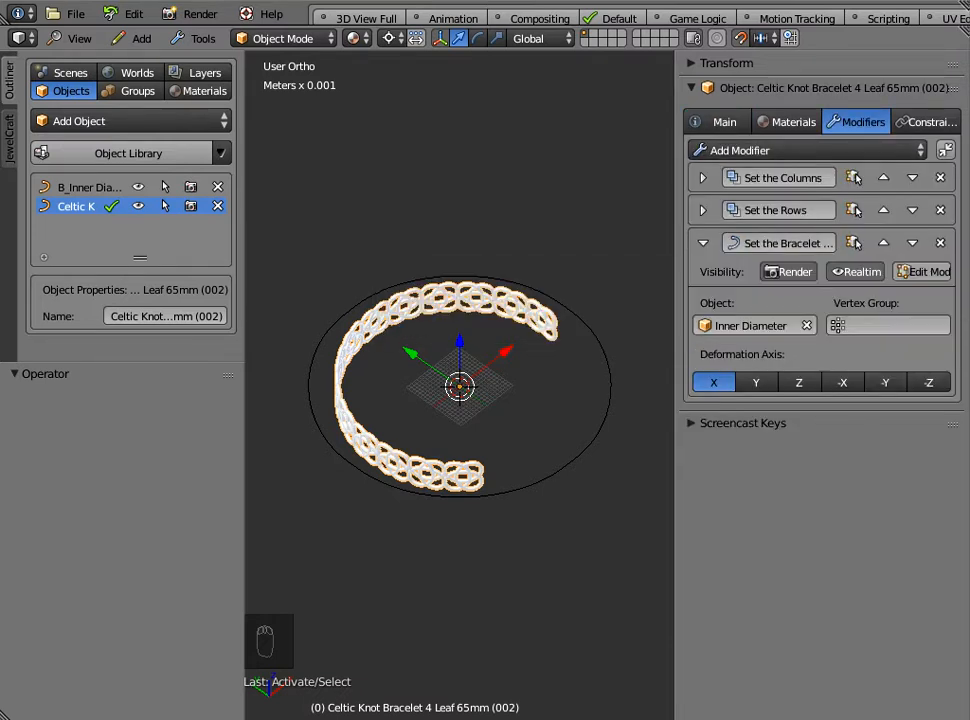
{"action": "left_click", "coordinate": [750, 325]}
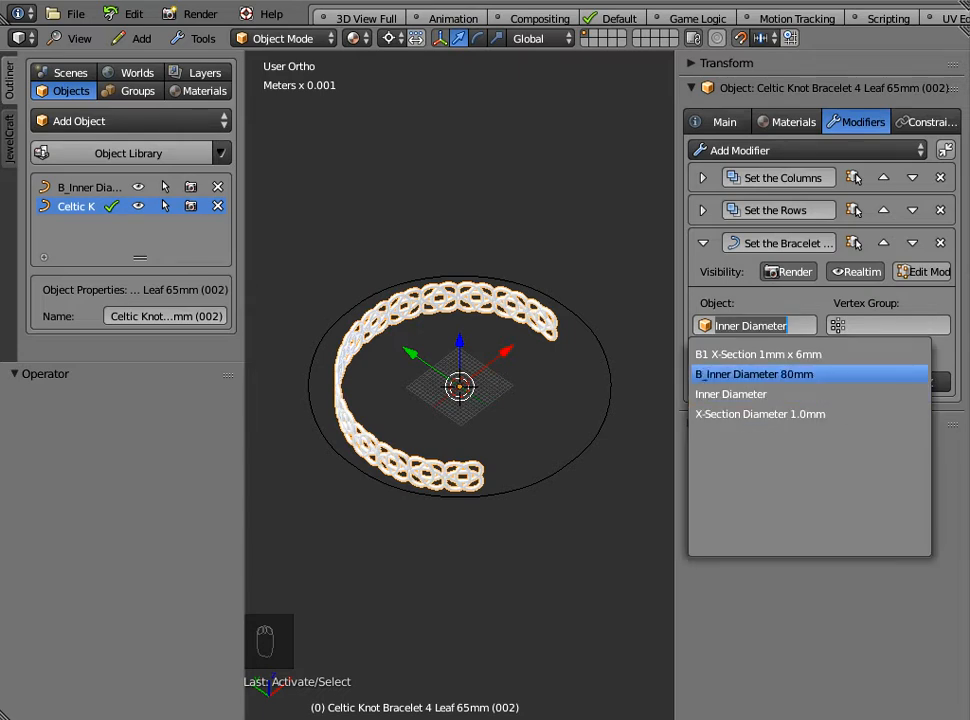
{"action": "key", "text": "Return"}
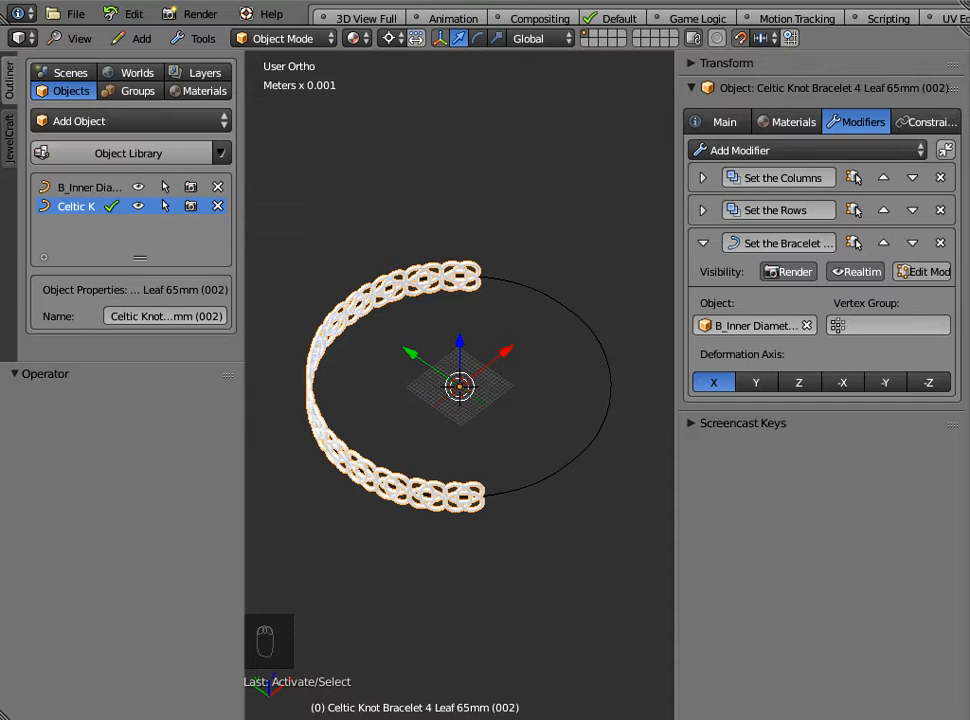
{"action": "left_click", "coordinate": [703, 243]}
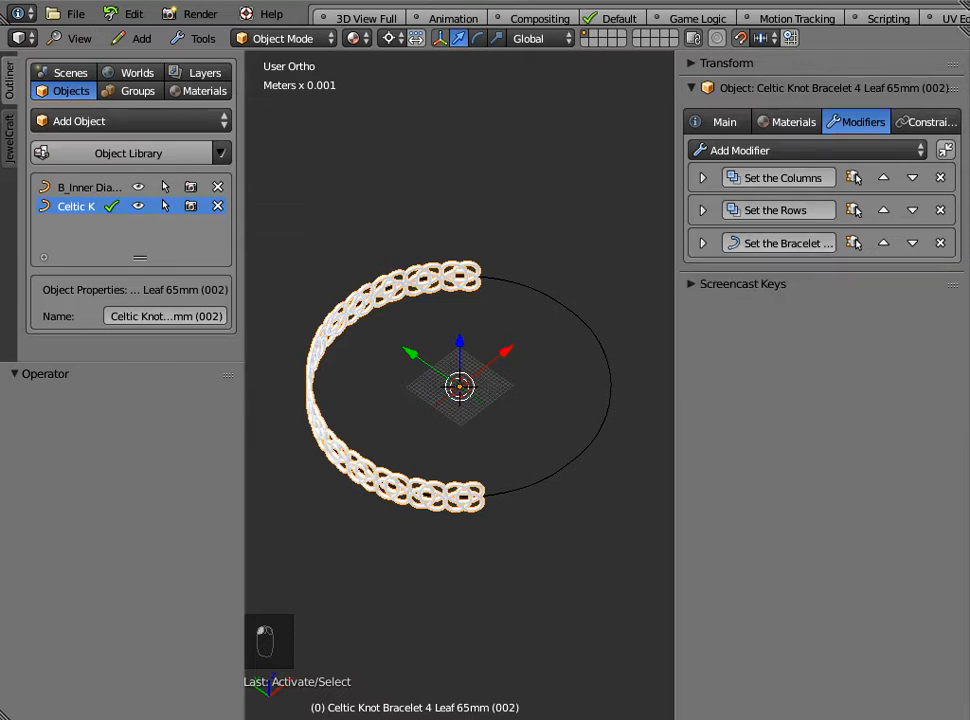
Step: Try counts of 2 and 3 in the bracelet's Set the Rows modifier, and return the count to 1
{"action": "left_click", "coordinate": [703, 210]}
{"action": "left_click", "coordinate": [943, 298]}
{"action": "left_click", "coordinate": [943, 298]}
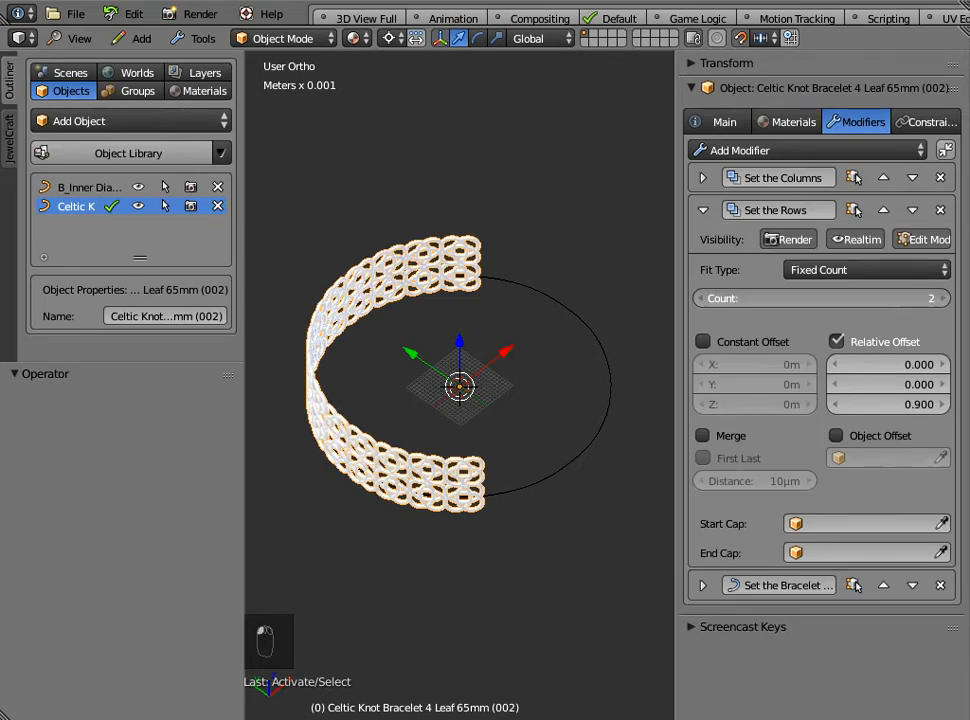
{"action": "left_click", "coordinate": [943, 298]}
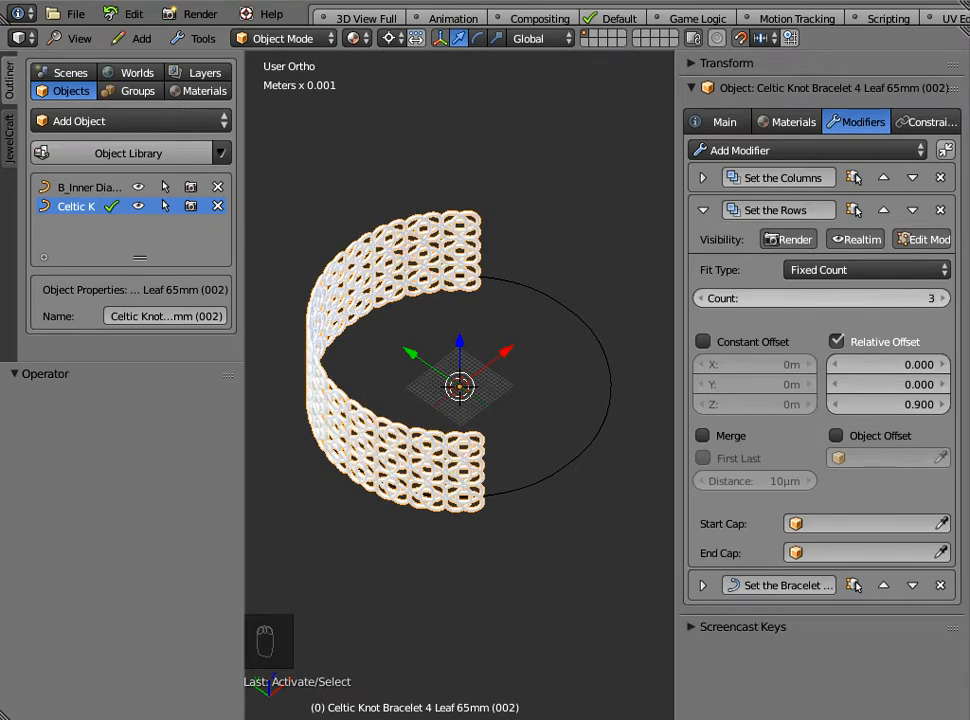
{"action": "left_click", "coordinate": [703, 298]}
{"action": "left_click", "coordinate": [703, 298]}
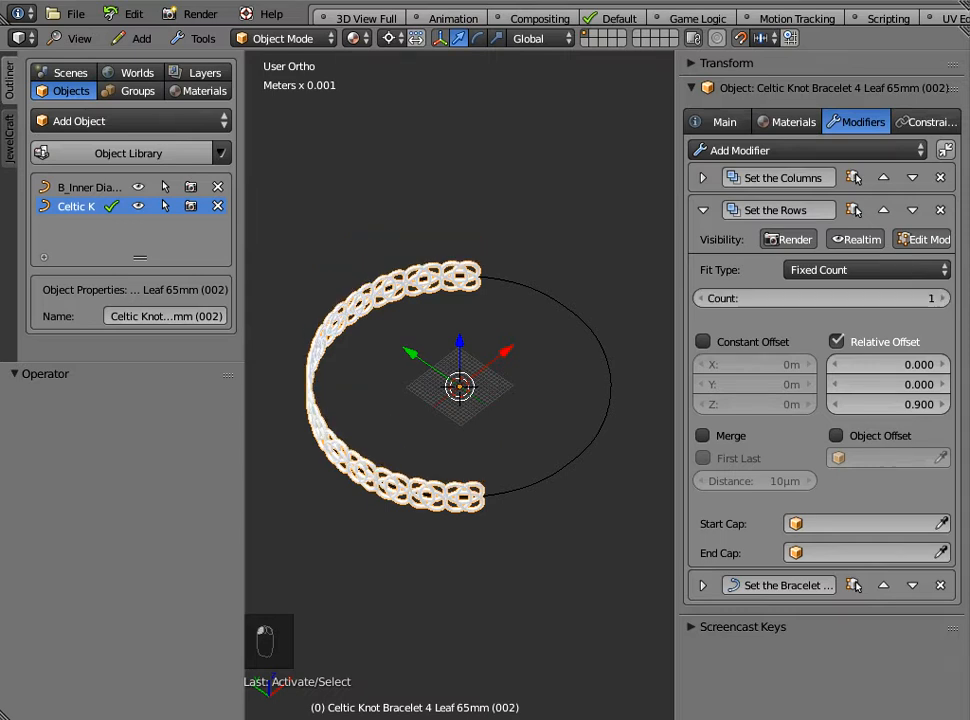
{"action": "left_click", "coordinate": [703, 210]}
Step: Increase the count in the bracelet's Set the Columns modifier to 25
{"action": "left_click", "coordinate": [703, 177]}
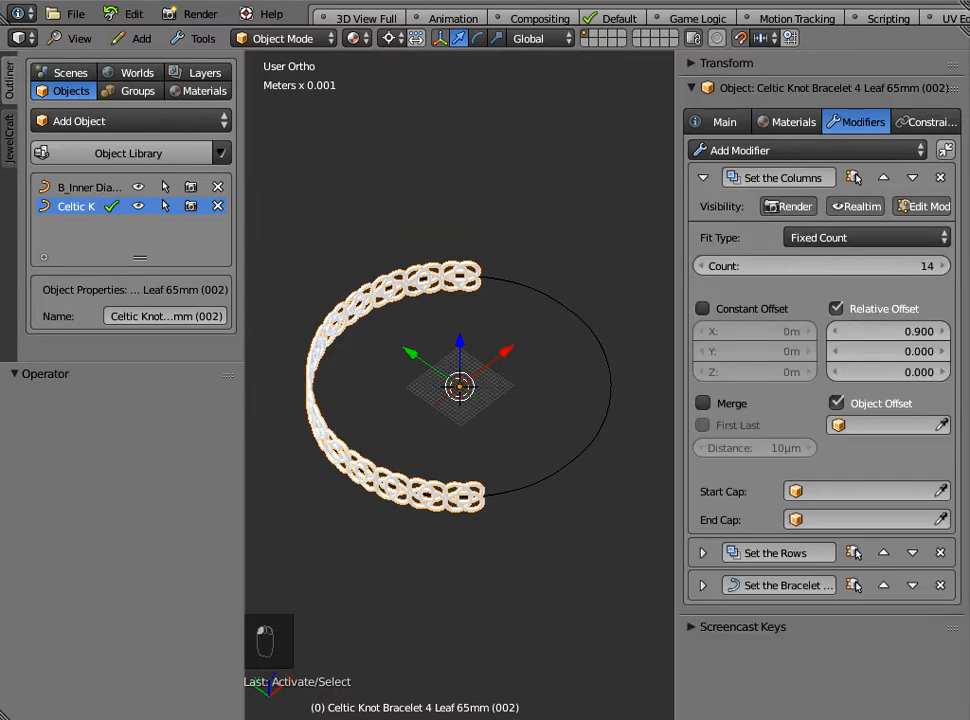
{"action": "left_click", "coordinate": [942, 266]}
{"action": "left_click", "coordinate": [942, 266]}
{"action": "left_click", "coordinate": [942, 266]}
{"action": "left_click", "coordinate": [942, 266]}
{"action": "left_click", "coordinate": [942, 266]}
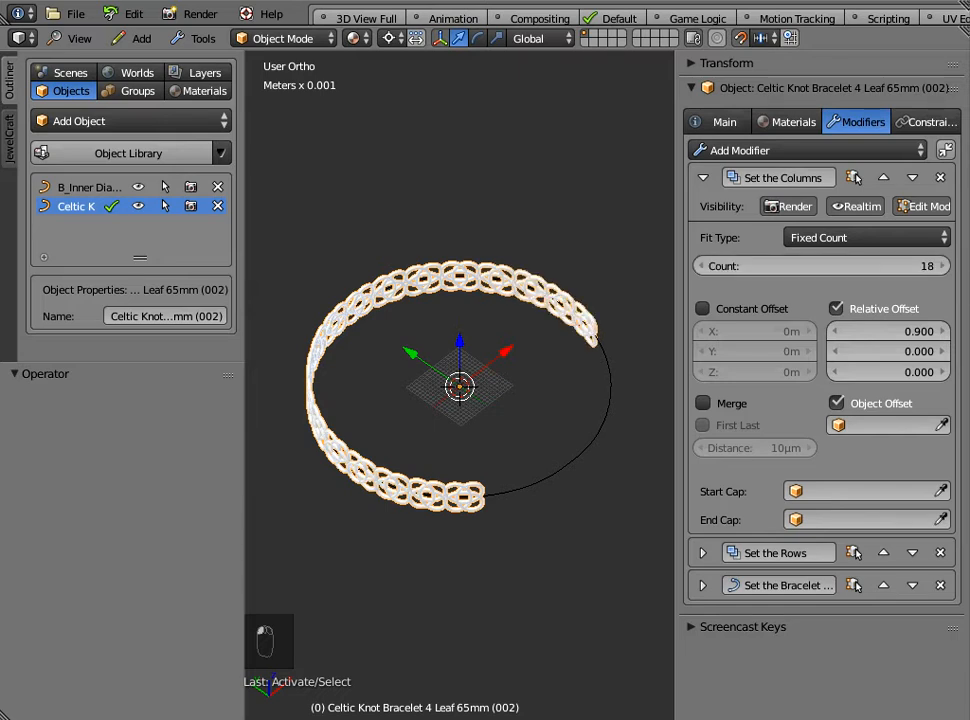
{"action": "left_click", "coordinate": [942, 266]}
{"action": "left_click", "coordinate": [942, 266]}
{"action": "left_click", "coordinate": [942, 266]}
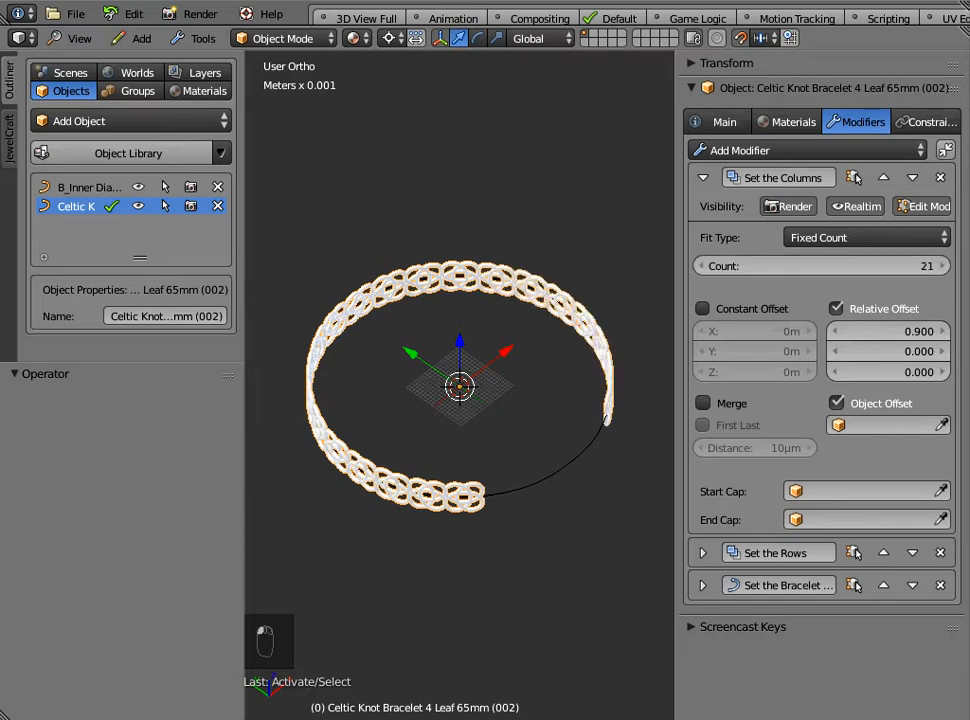
{"action": "left_click", "coordinate": [942, 266]}
{"action": "left_click", "coordinate": [942, 266]}
{"action": "left_click", "coordinate": [942, 266]}
{"action": "left_click", "coordinate": [942, 266]}
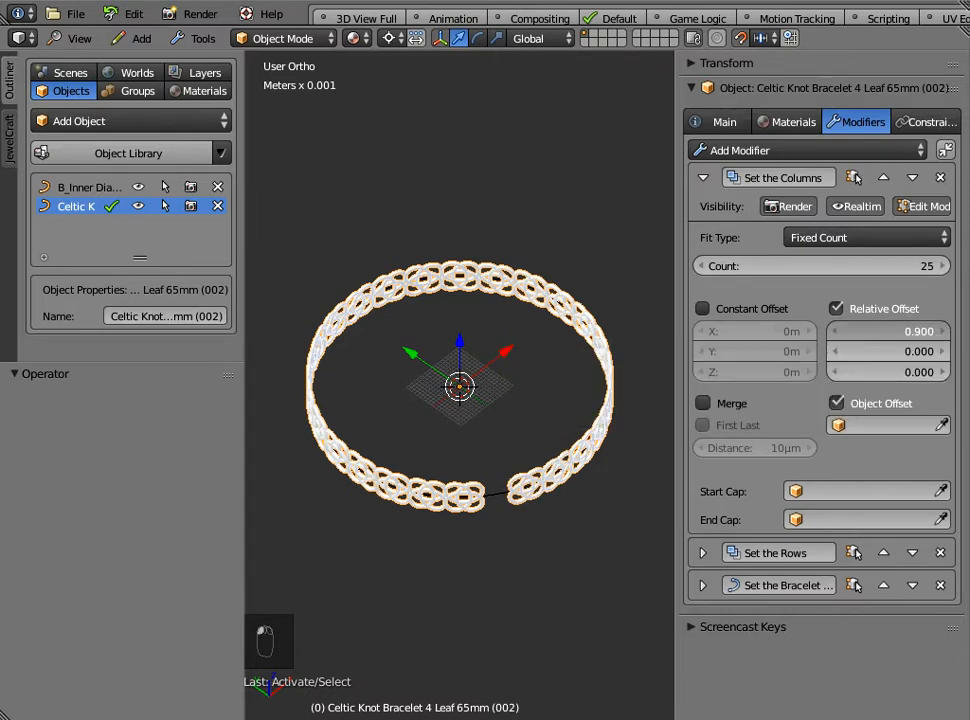
Step: Try X relative offsets of 0.700 and 0.600 in the Set the Columns modifier, and return the offset to 0.900
{"action": "left_click", "coordinate": [836, 331]}
{"action": "left_click", "coordinate": [836, 331]}
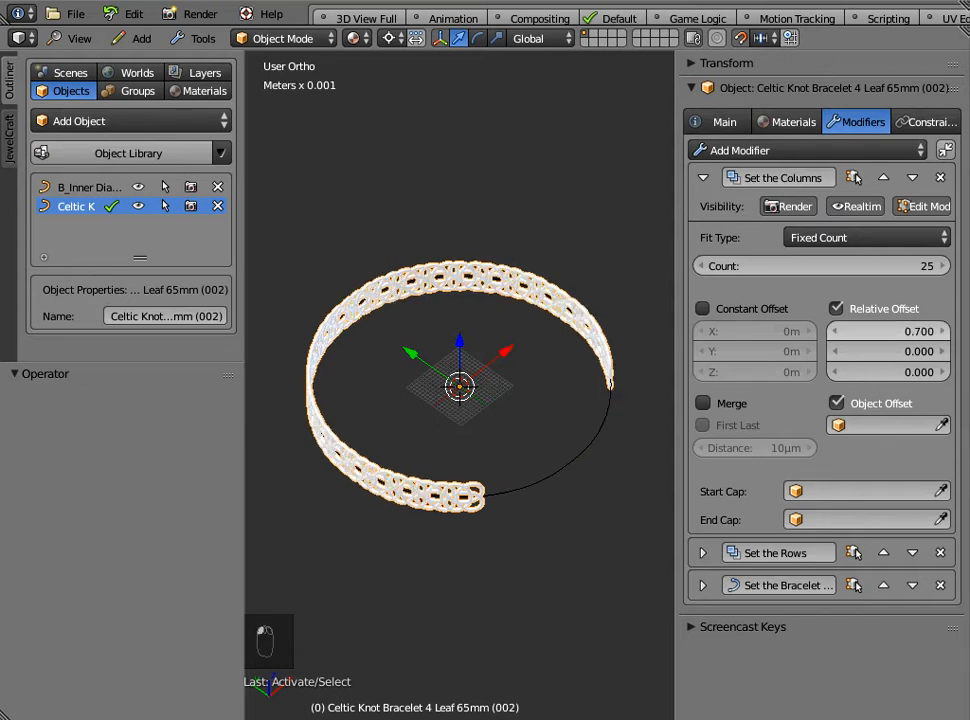
{"action": "scroll", "coordinate": [459, 387], "scroll_direction": "up", "scroll_amount": 3}
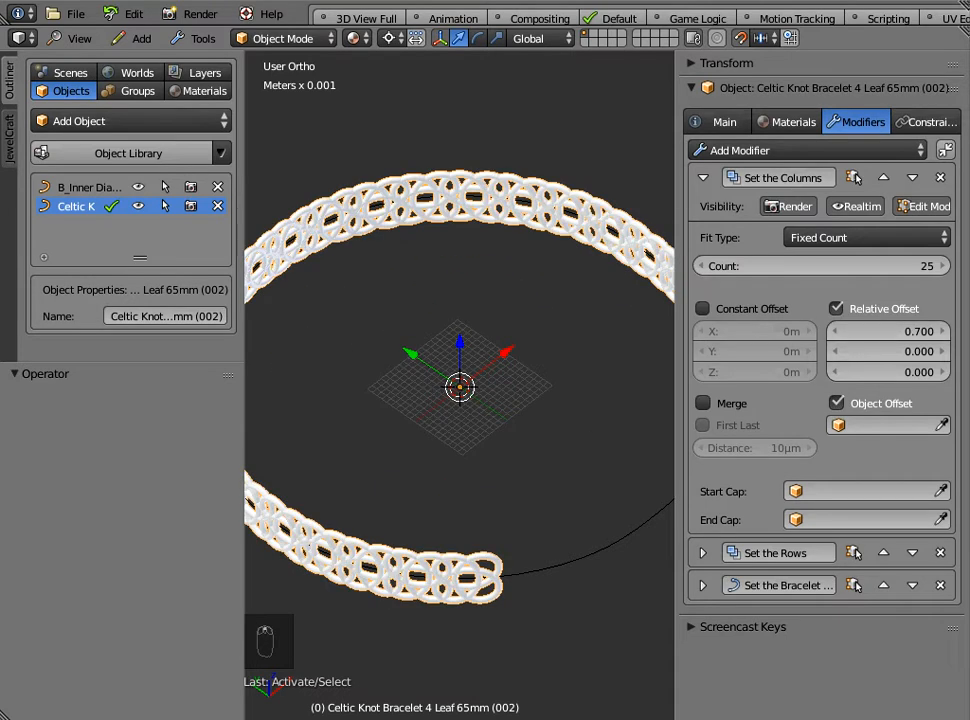
{"action": "left_click", "coordinate": [836, 331]}
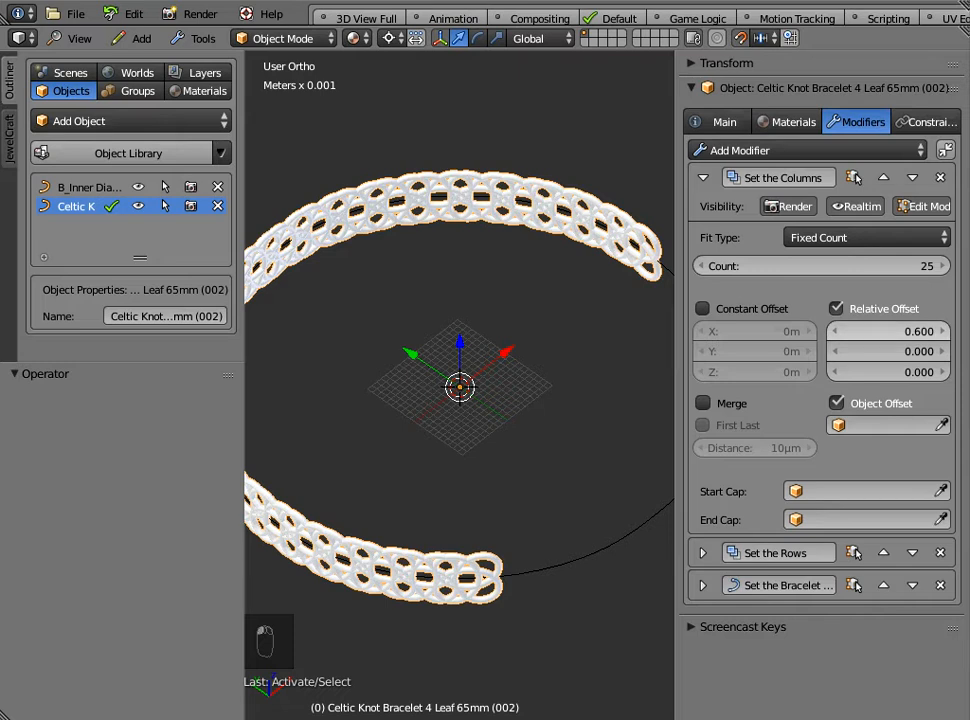
{"action": "left_click", "coordinate": [941, 331]}
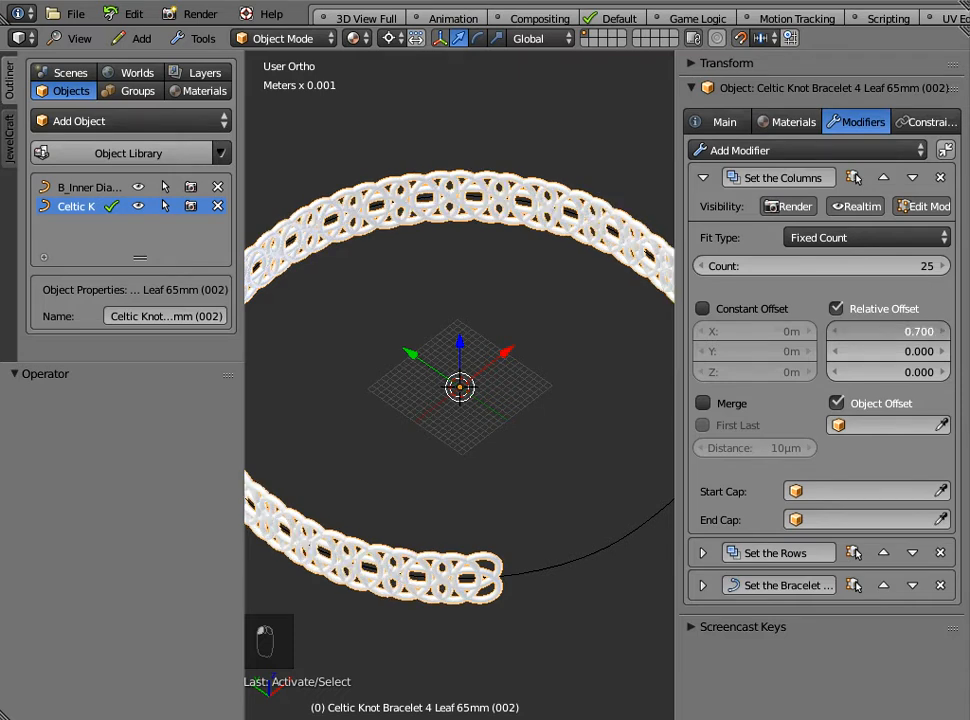
{"action": "left_click", "coordinate": [941, 331]}
{"action": "left_click", "coordinate": [941, 331]}
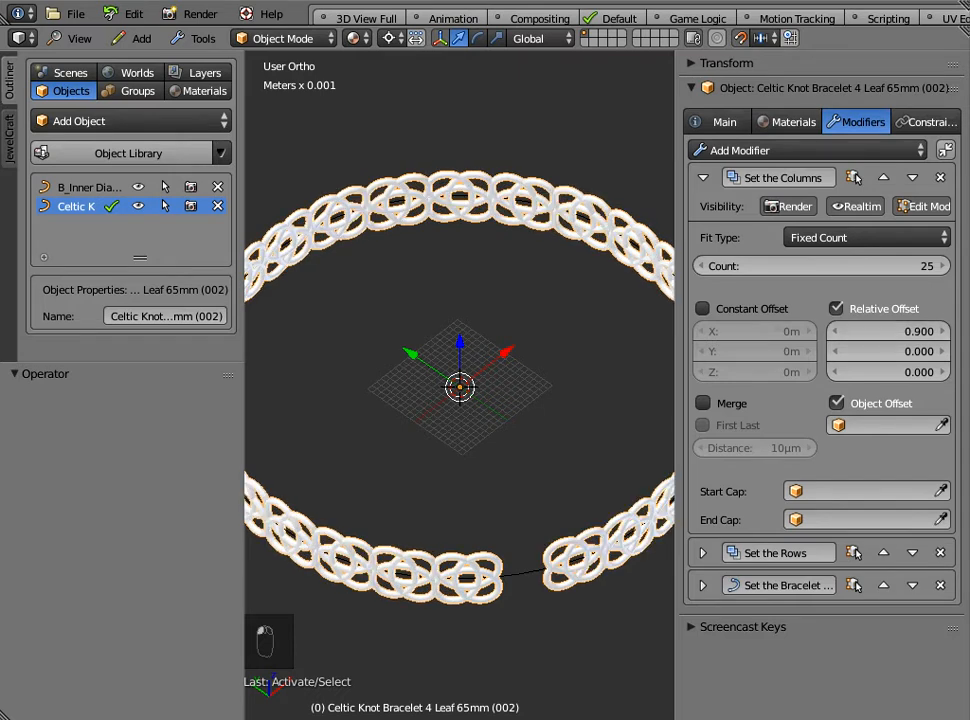
Step: Examine the gap between the bracelet's ends and its alignment with the 80 mm circle, ending in the top orthographic view
{"action": "scroll", "coordinate": [460, 386], "scroll_direction": "down", "scroll_amount": 3}
{"action": "middle_click_drag", "start_coordinate": [460, 386], "coordinate": [562, 364]}
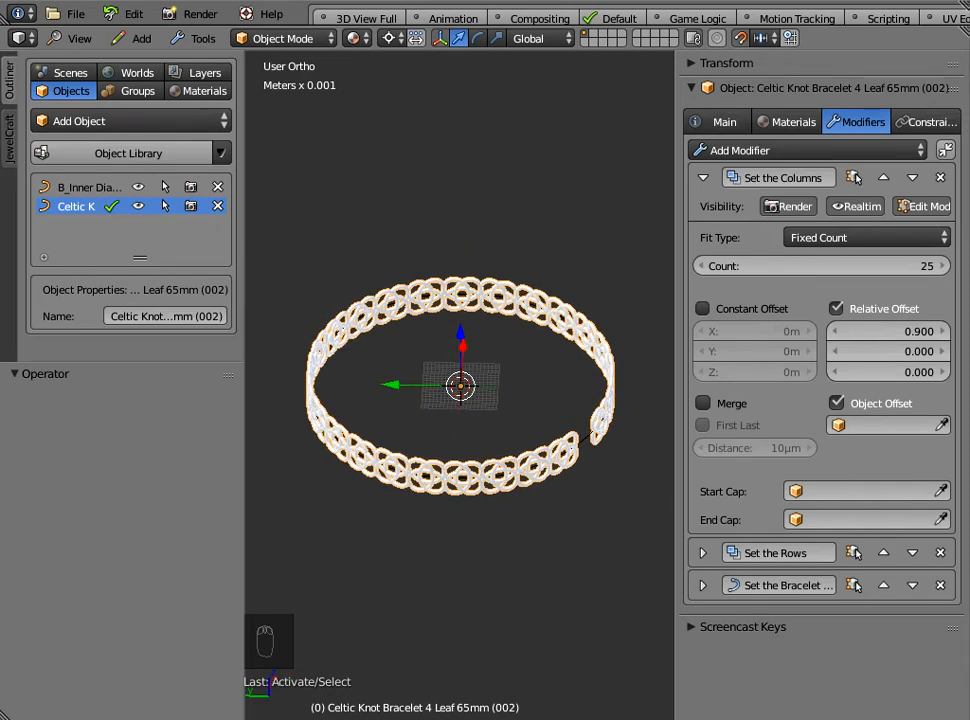
{"action": "middle_click_drag", "start_coordinate": [562, 364], "coordinate": [404, 268]}
{"action": "scroll", "coordinate": [525, 478], "scroll_direction": "up", "scroll_amount": 3}
{"action": "scroll", "coordinate": [450, 344], "scroll_direction": "up", "scroll_amount": 2}
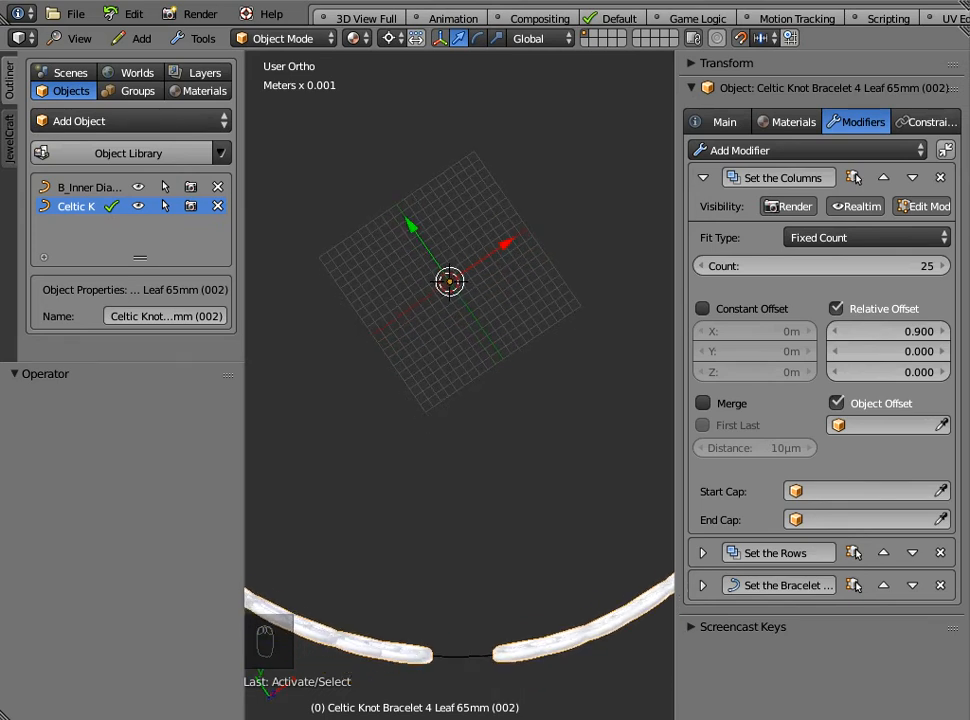
{"action": "right_click", "coordinate": [462, 657]}
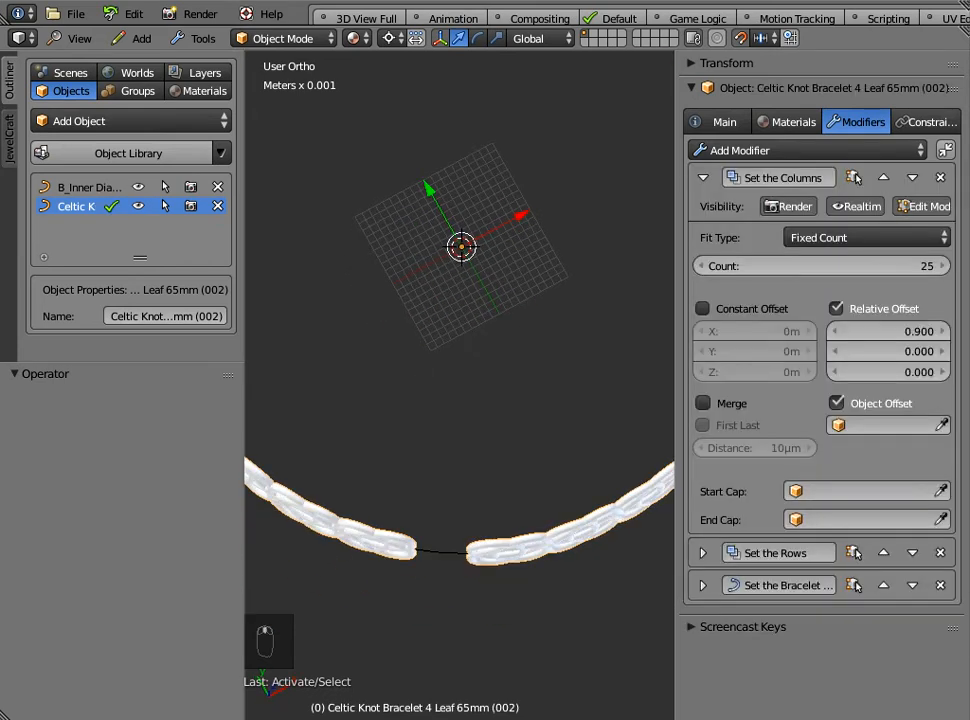
{"action": "middle_click_drag", "start_coordinate": [460, 400], "coordinate": [457, 441]}
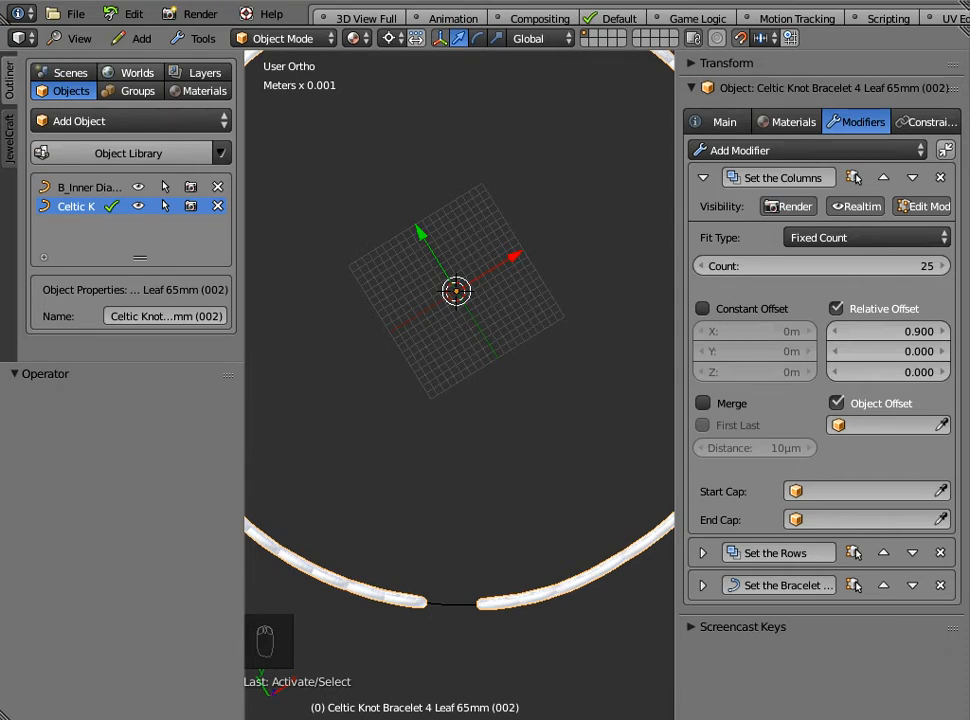
{"action": "left_click", "coordinate": [72, 38]}
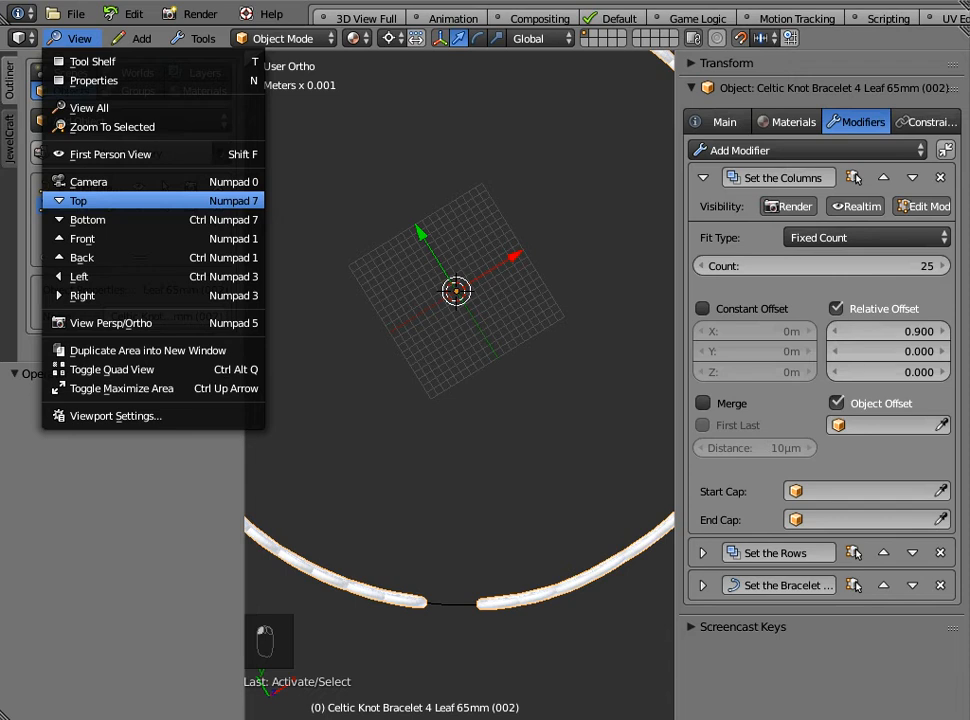
{"action": "left_click", "coordinate": [100, 201]}
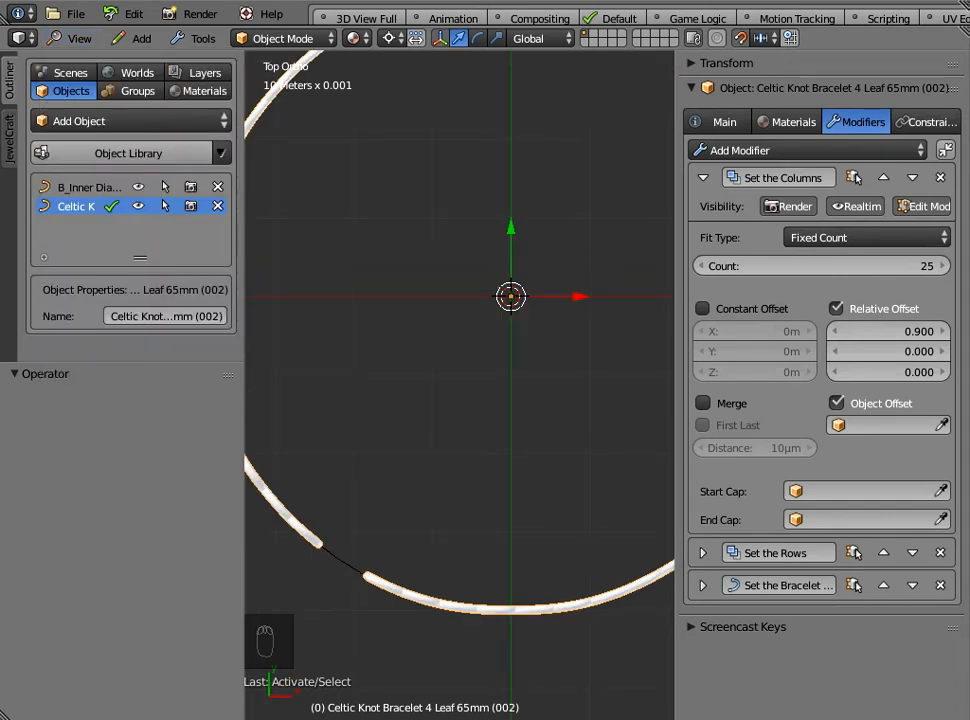
Step: Enter Edit Mode on the Celtic knot bracelet and move its knot curve 1 mm along the Y axis
{"action": "key", "text": "Tab"}
{"action": "scroll", "coordinate": [460, 385], "scroll_direction": "up", "scroll_amount": 3}
{"action": "middle_click_drag", "start_coordinate": [548, 232], "coordinate": [513, 412], "text": "shift"}
{"action": "scroll", "coordinate": [460, 385], "scroll_direction": "up", "scroll_amount": 4}
{"action": "scroll", "coordinate": [460, 385], "scroll_direction": "up", "scroll_amount": 1}
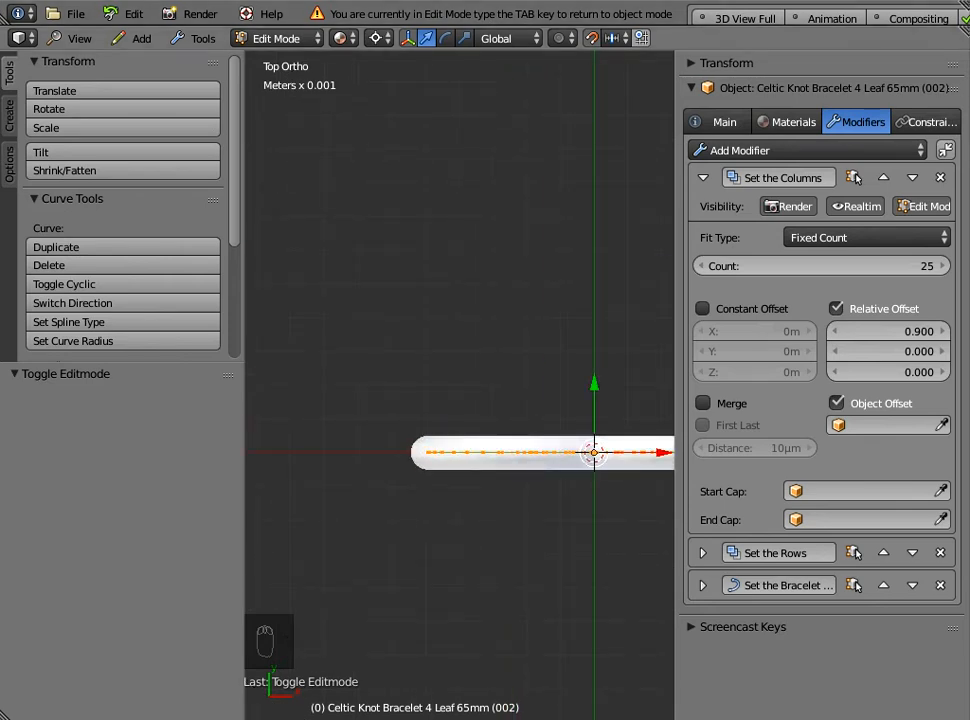
{"action": "key", "text": "g"}
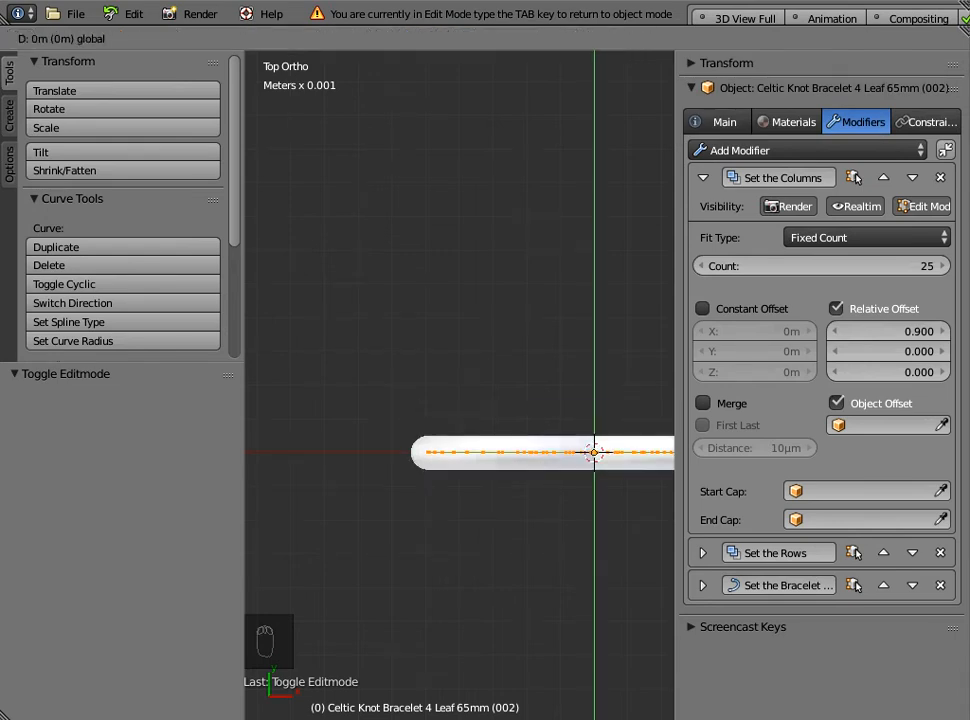
{"action": "key", "text": "Return"}
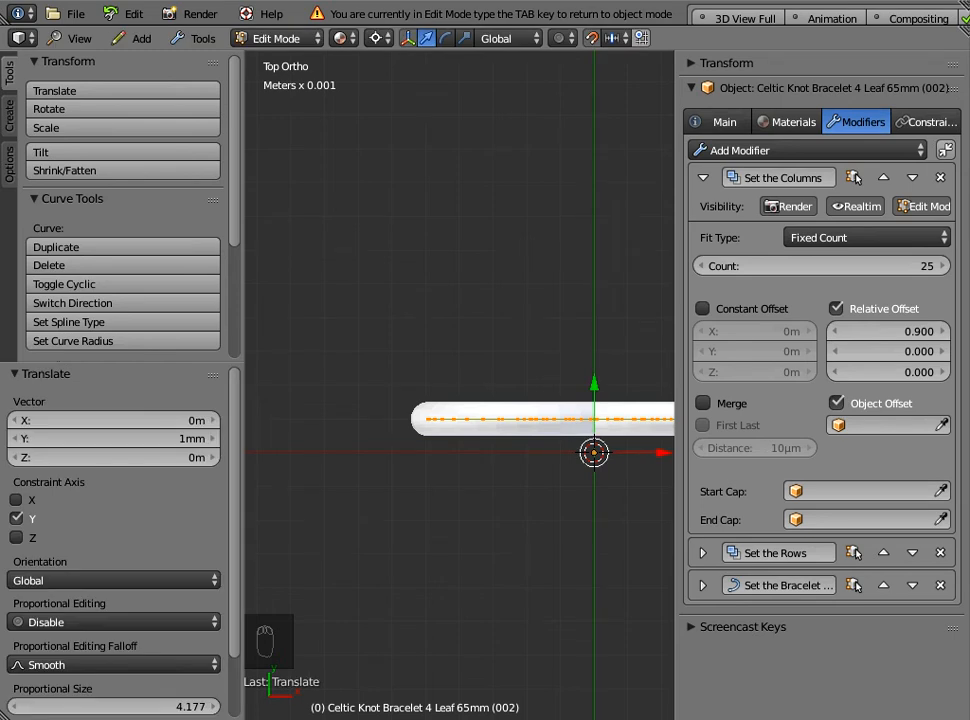
Step: Show the transform values and set the knot curve's median Y to 0.5 mm
{"action": "left_click", "coordinate": [715, 63]}
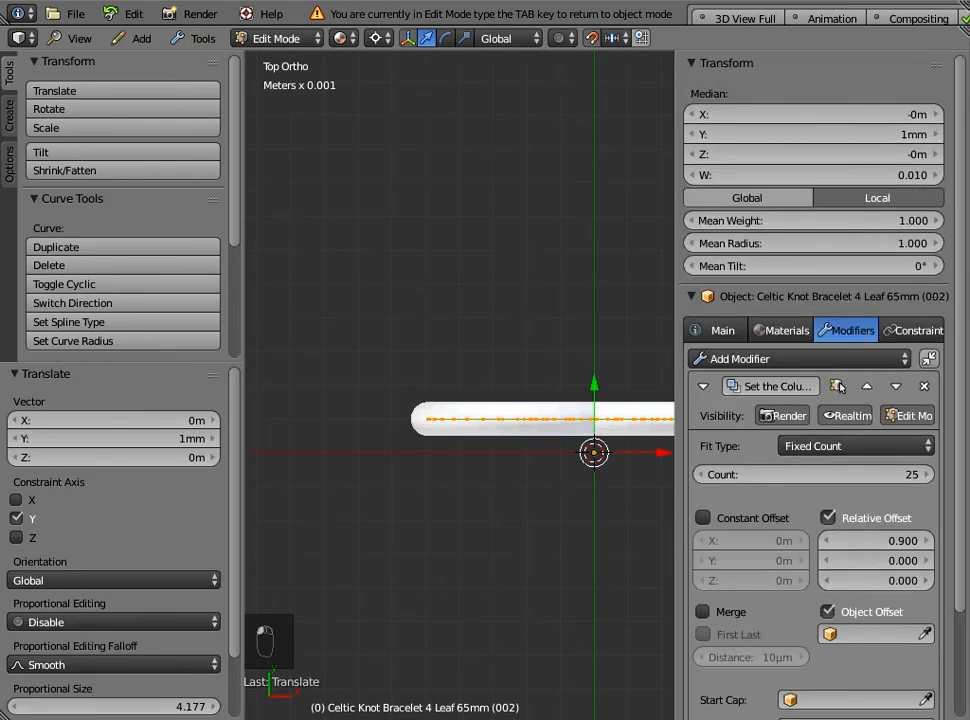
{"action": "mouse_move", "coordinate": [594, 384]}
{"action": "left_mouse_down"}
{"action": "mouse_move", "coordinate": [594, 417]}
{"action": "mouse_move", "coordinate": [594, 384]}
{"action": "left_mouse_up"}
{"action": "left_click", "coordinate": [814, 134]}
{"action": "type", "text": "0.5mm"}
{"action": "key", "text": "Return"}
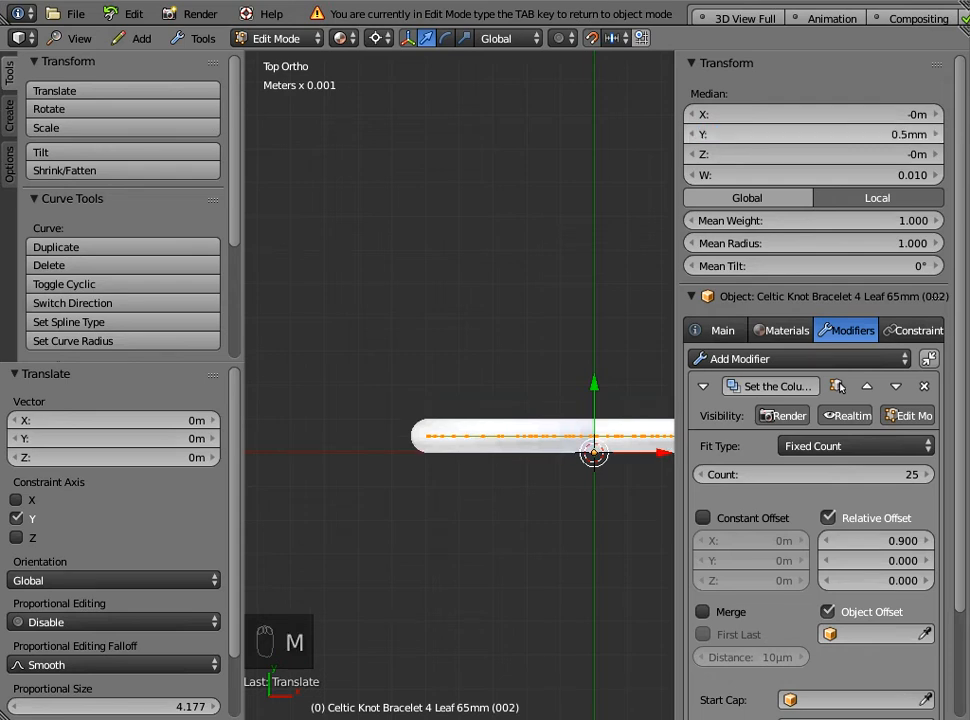
Step: Check the knot curve's offset from the X axis and return the Celtic knot bracelet to Object Mode
{"action": "scroll", "coordinate": [460, 385], "scroll_direction": "up", "scroll_amount": 4}
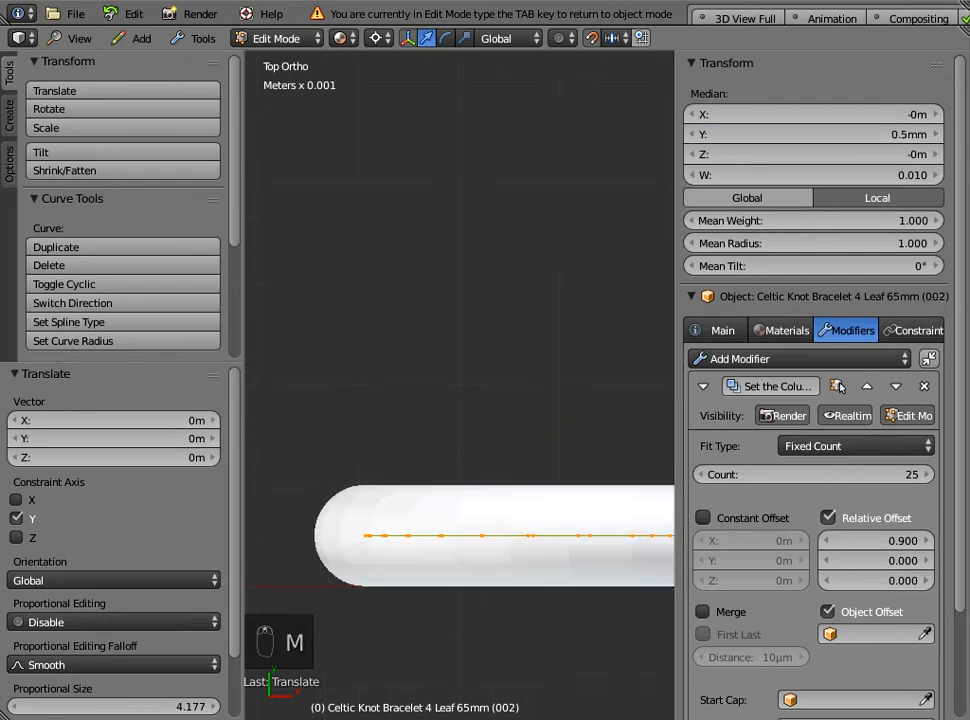
{"action": "scroll", "coordinate": [460, 385], "scroll_direction": "down", "scroll_amount": 4}
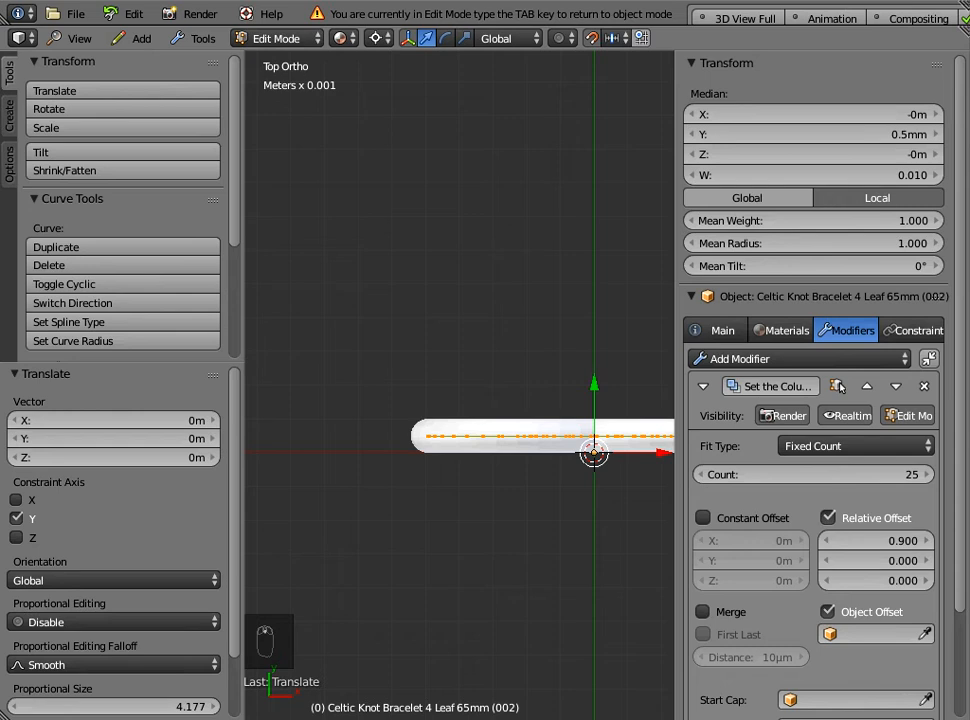
{"action": "scroll", "coordinate": [460, 385], "scroll_direction": "down", "scroll_amount": 6}
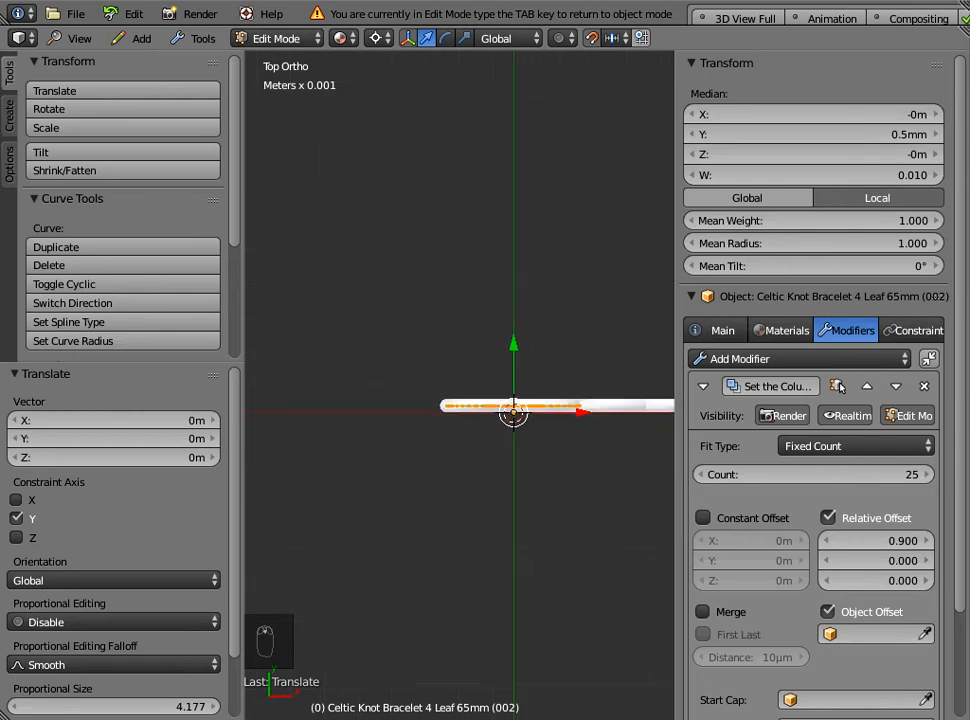
{"action": "scroll", "coordinate": [460, 385], "scroll_direction": "down", "scroll_amount": 2}
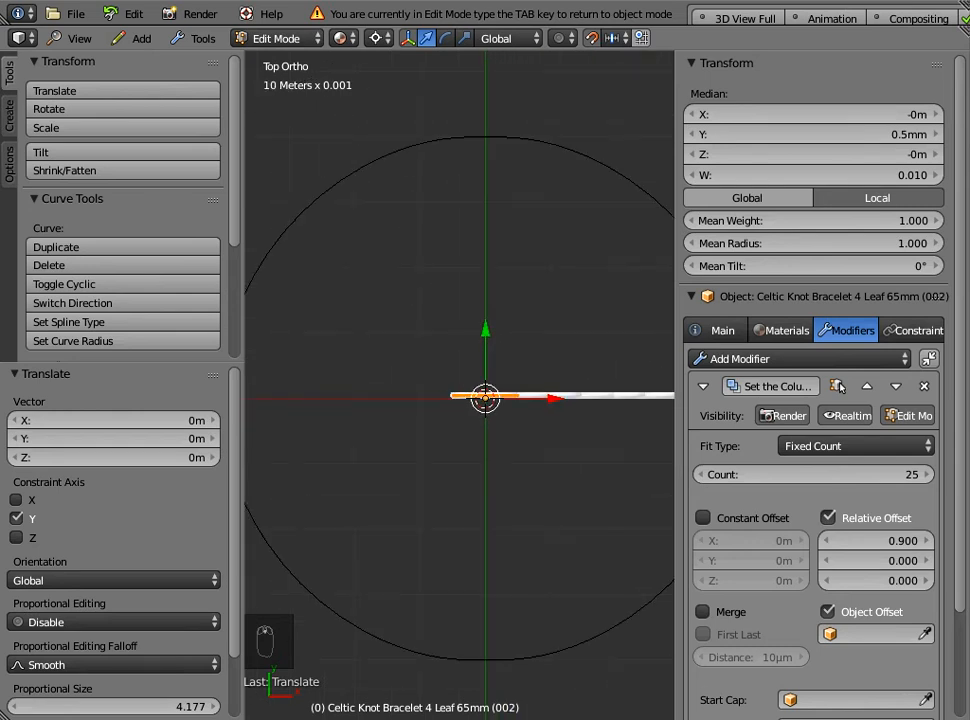
{"action": "key", "text": "Tab"}
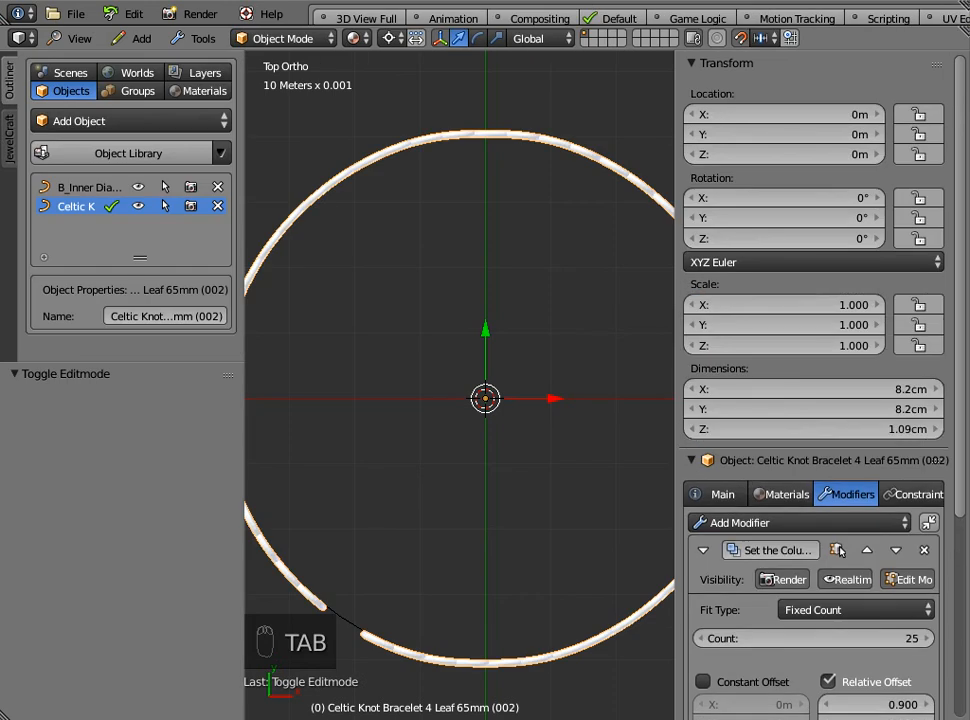
Step: Examine how the bracelet's two open ends sit against the inner-diameter circle in the top orthographic view
{"action": "scroll", "coordinate": [460, 385], "scroll_direction": "up", "scroll_amount": 1}
{"action": "middle_click_drag", "start_coordinate": [400, 480], "coordinate": [517, 283], "text": "shift"}
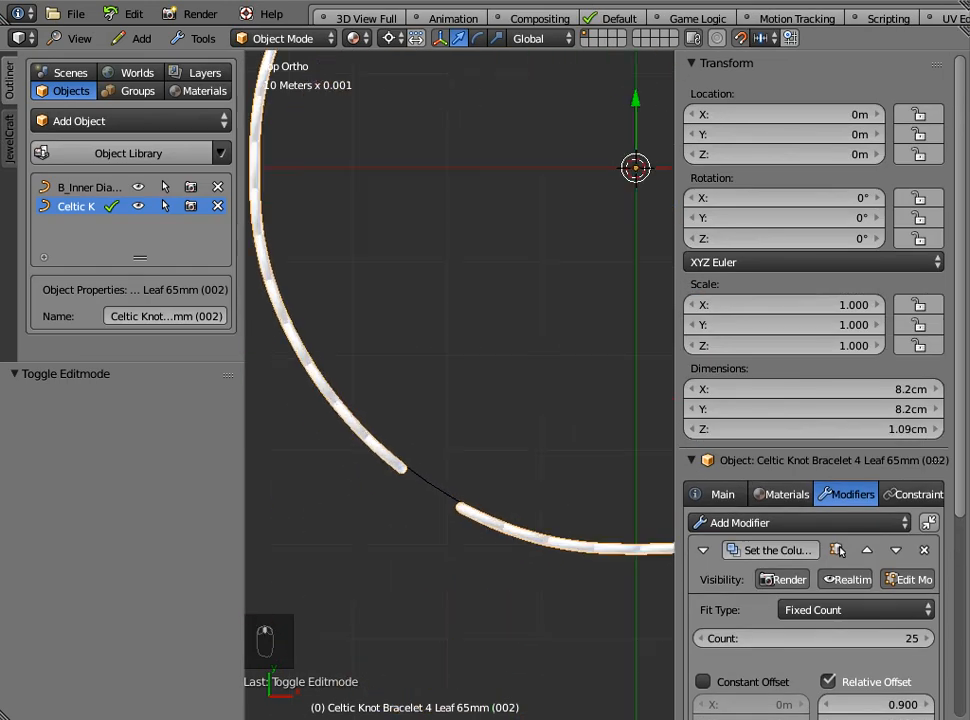
{"action": "scroll", "coordinate": [460, 385], "scroll_direction": "up", "scroll_amount": 3}
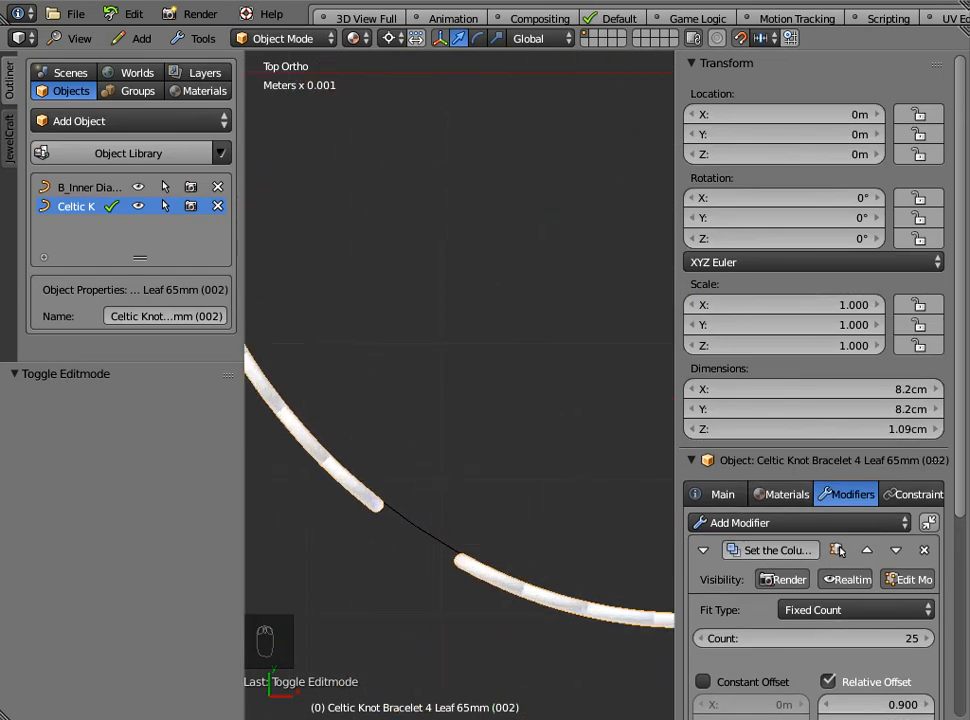
{"action": "scroll", "coordinate": [460, 385], "scroll_direction": "down", "scroll_amount": 4}
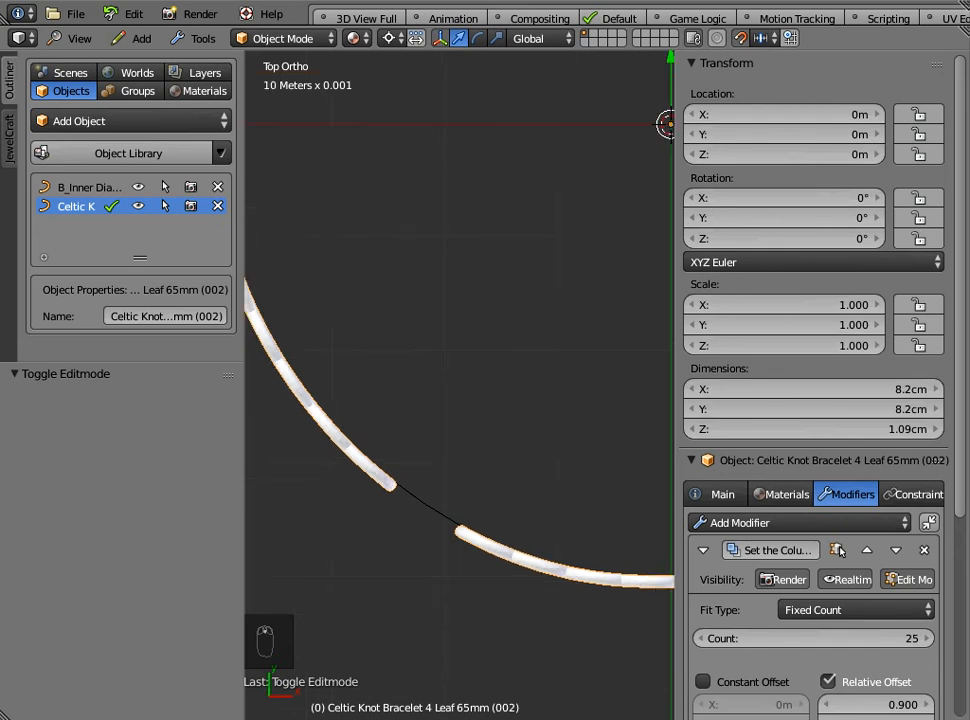
{"action": "middle_click_drag", "start_coordinate": [490, 306], "coordinate": [516, 352], "text": "shift"}
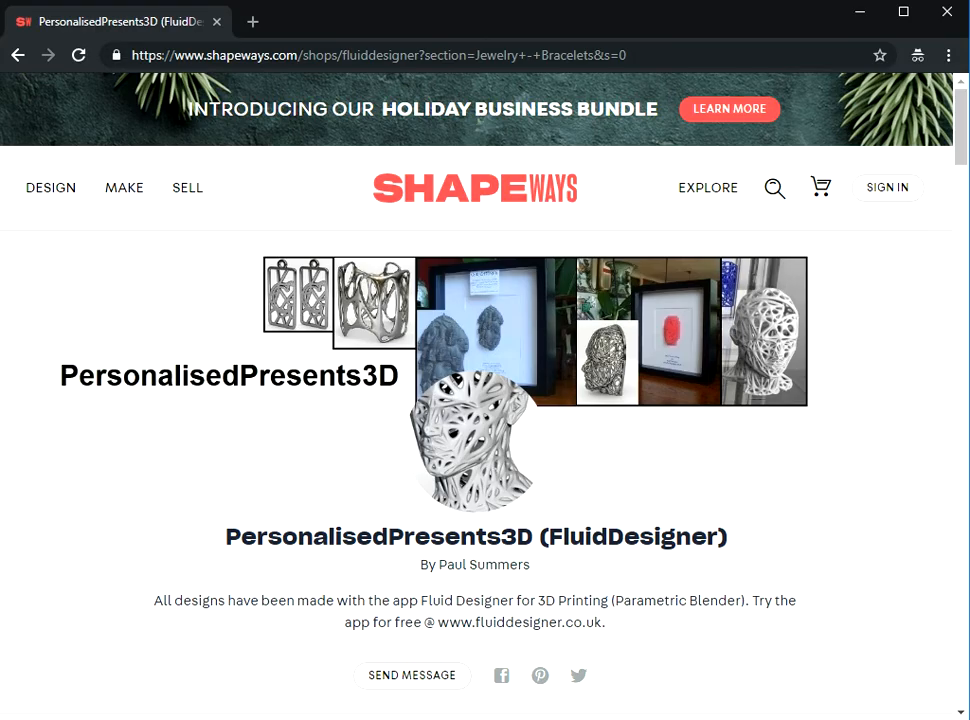
Step: Switch to the browser and look through the bracelet designs in the PersonalisedPresents3D (FluidDesigner) shop on Shapeways
{"action": "scroll", "coordinate": [560, 450], "scroll_direction": "down", "scroll_amount": 9}
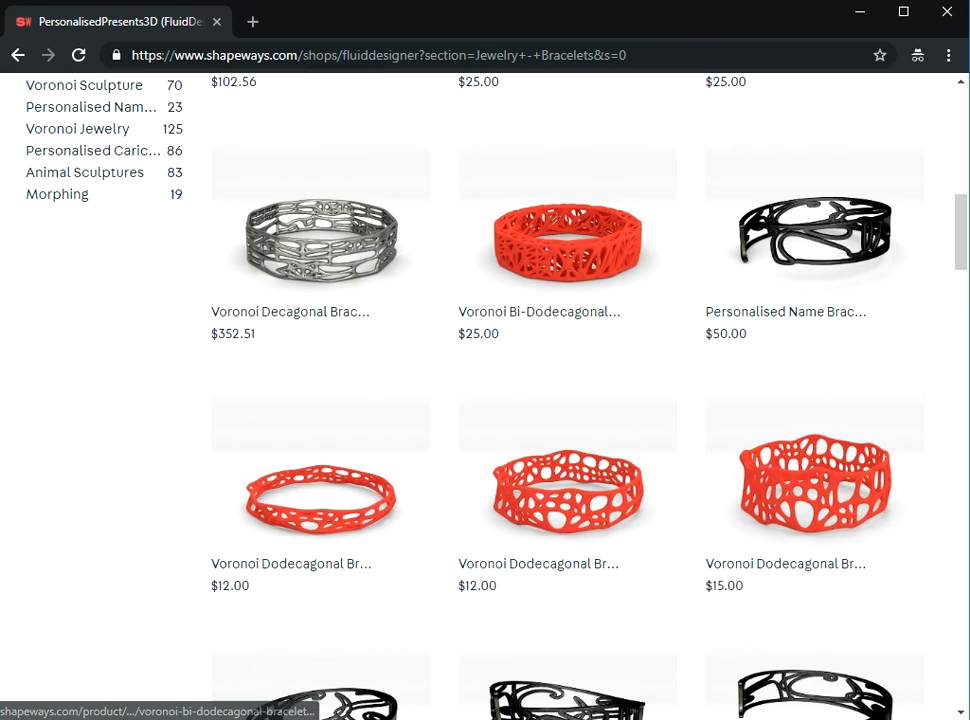
{"action": "scroll", "coordinate": [567, 340], "scroll_direction": "down", "scroll_amount": 6}
{"action": "scroll", "coordinate": [560, 450], "scroll_direction": "down", "scroll_amount": 2}
{"action": "scroll", "coordinate": [560, 450], "scroll_direction": "down", "scroll_amount": 1}
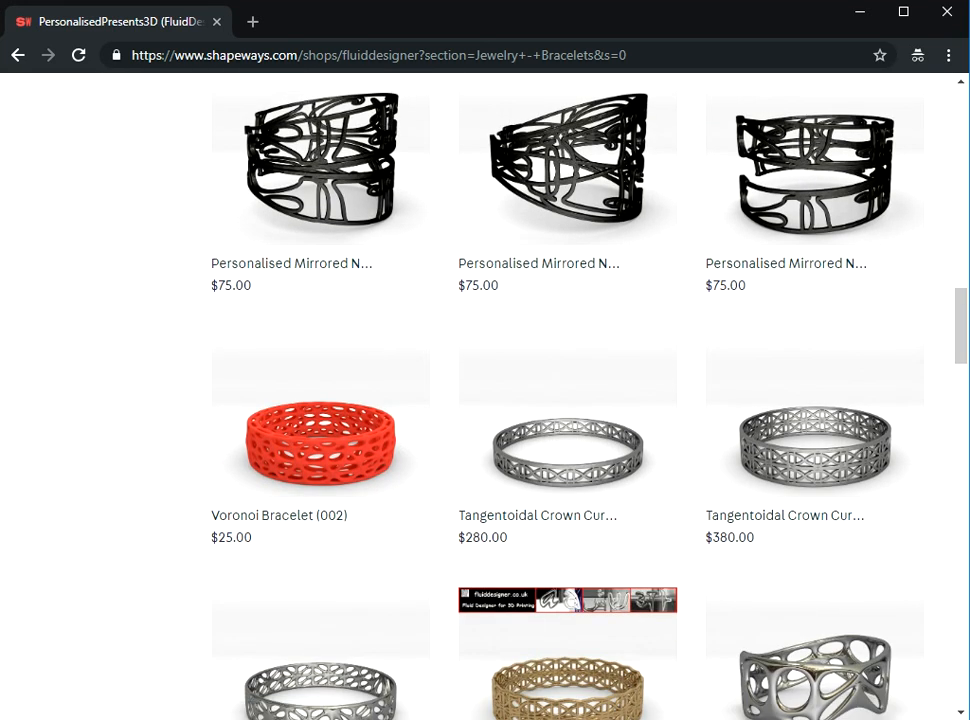